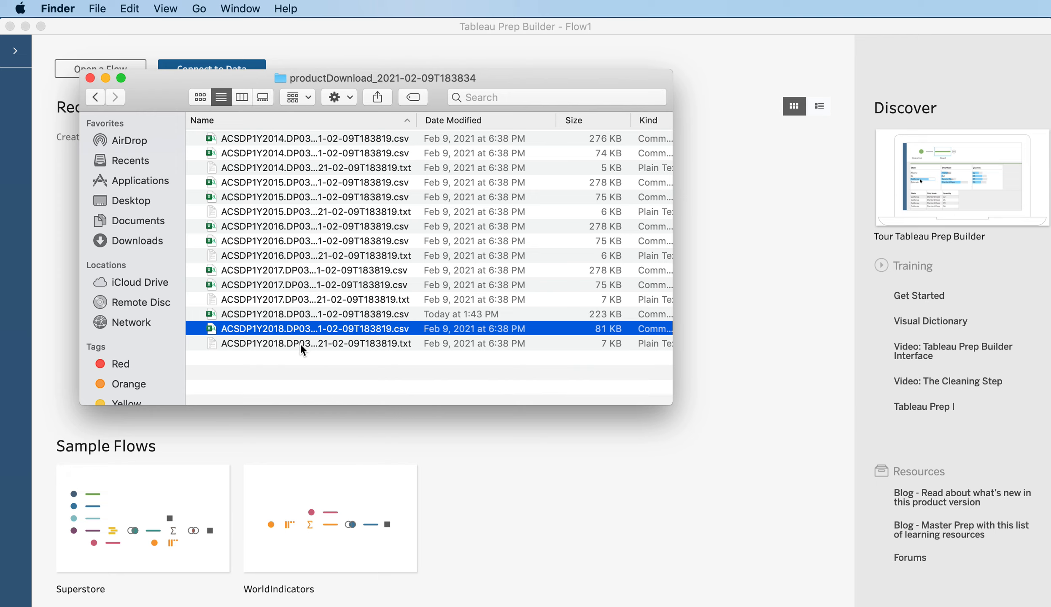
- Locate the 2018 DP03 data and metadata CSV files in the productDownload_2021-02-09T183834 folder
{"action": "left_click", "coordinate": [297, 316]}
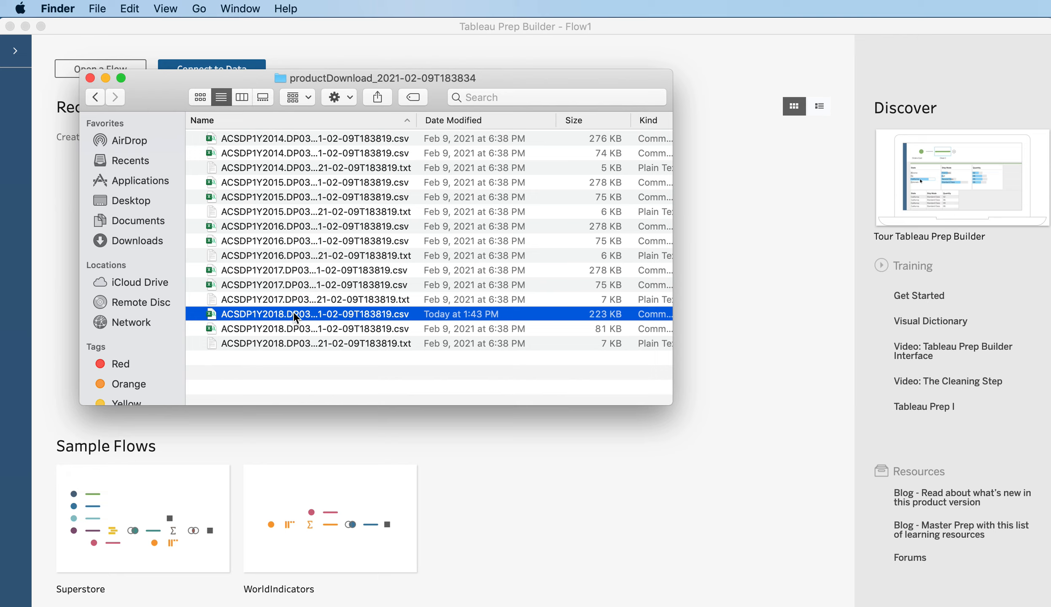
{"action": "left_click", "coordinate": [338, 331]}
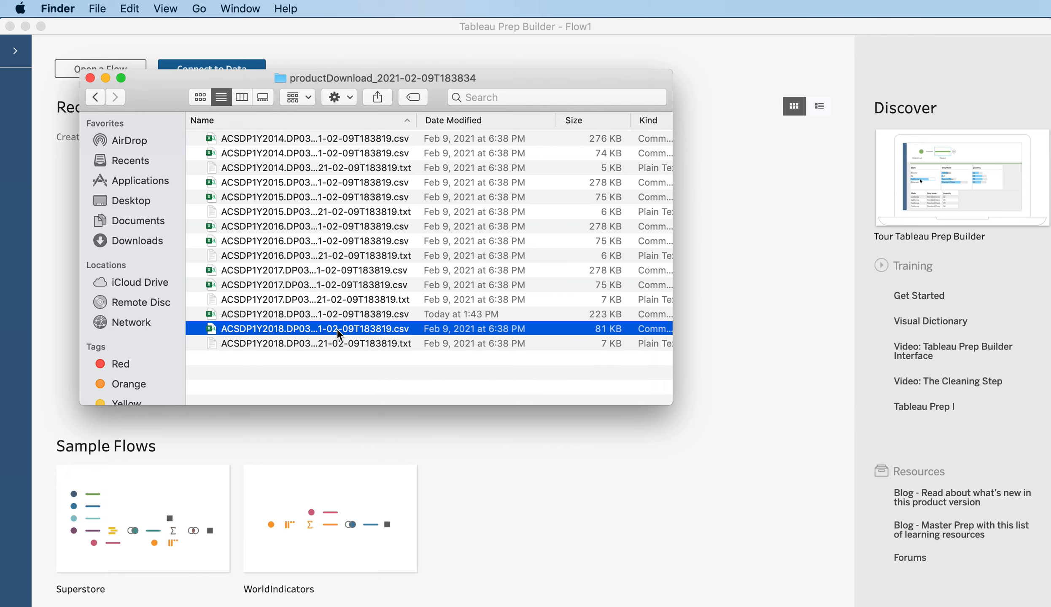
{"action": "scroll", "coordinate": [338, 332], "scroll_direction": "right", "scroll_amount": 3}
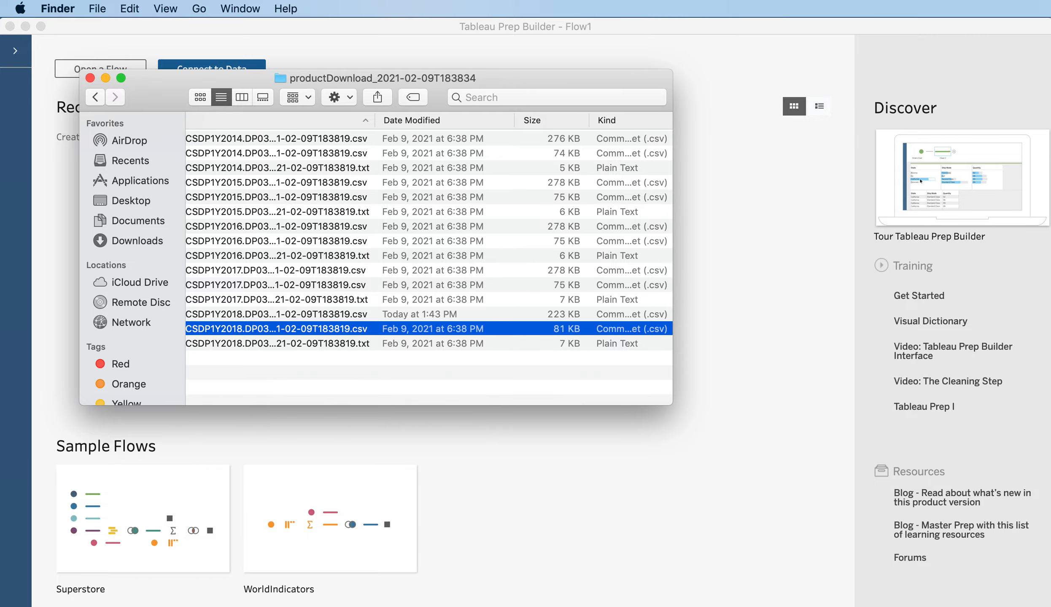
- Switch to Excel and examine the two header rows and DP03 field codes in the 2018 data_with_overlays file
{"action": "left_click", "coordinate": [1045, 606]}
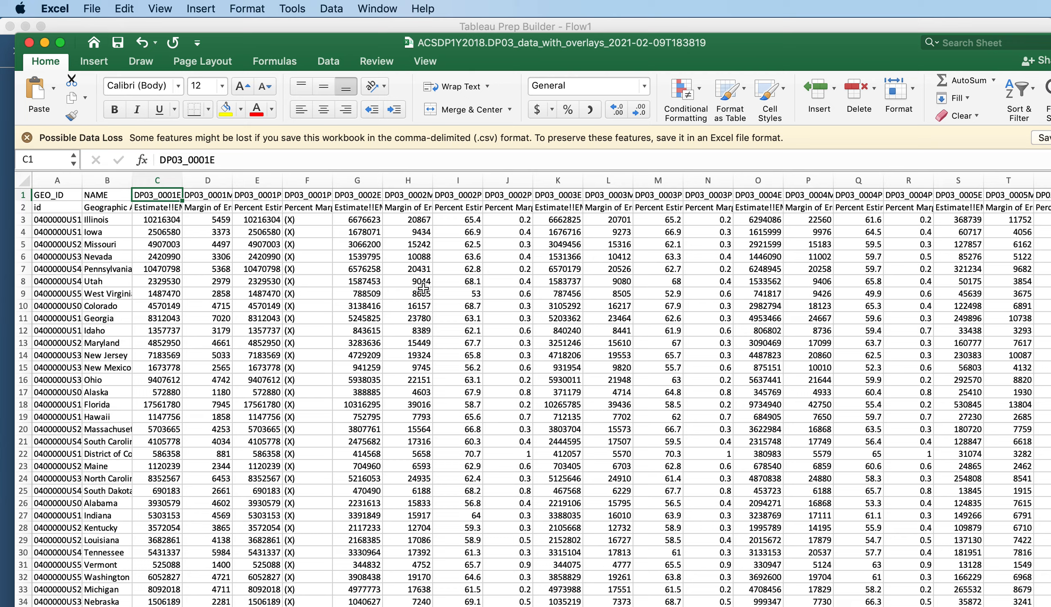
{"action": "left_click", "coordinate": [22, 207]}
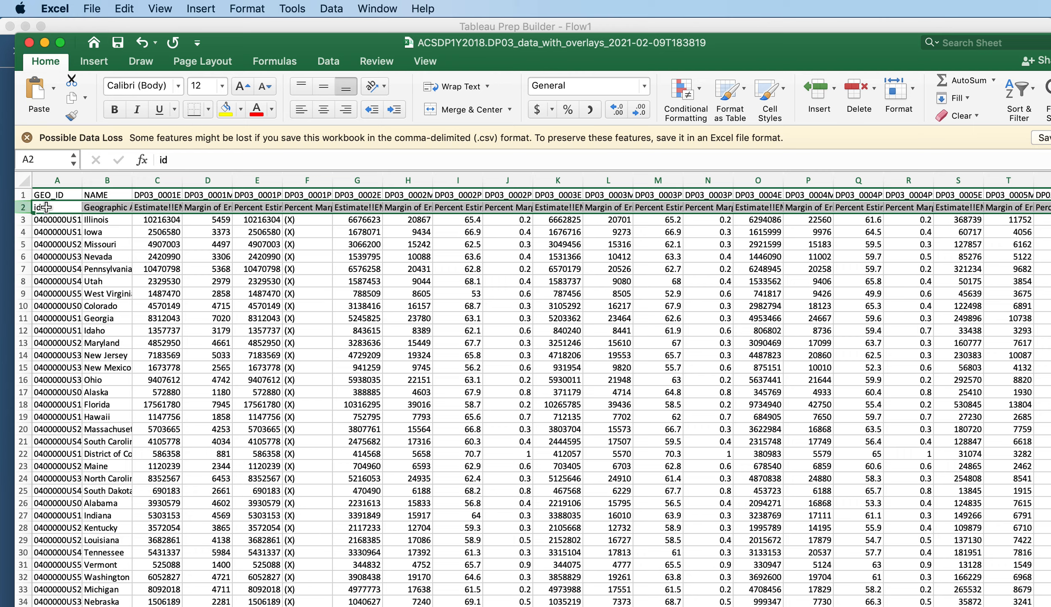
{"action": "left_click", "coordinate": [168, 196]}
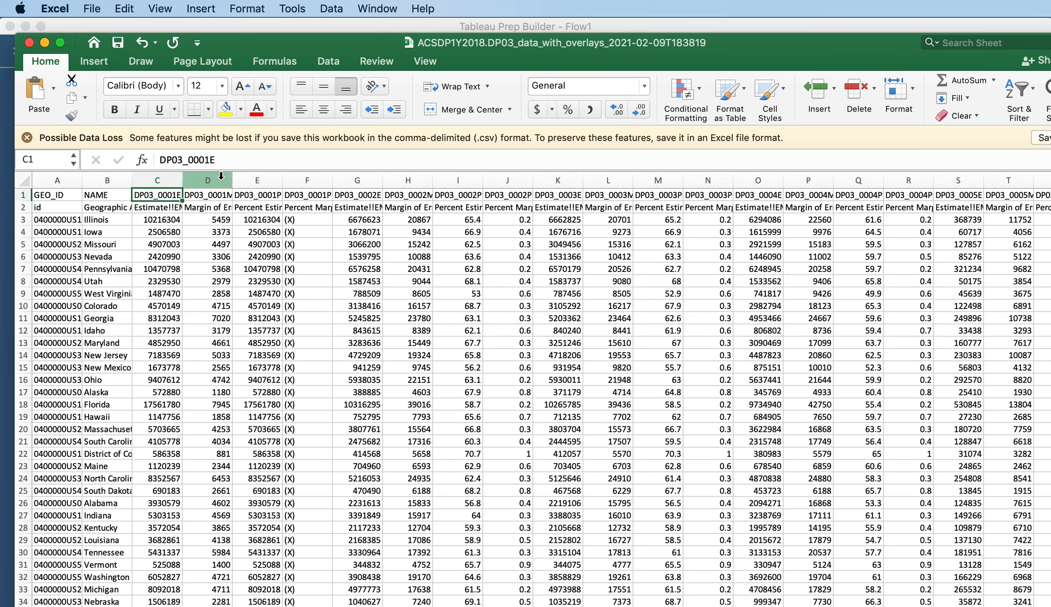
{"action": "left_click", "coordinate": [213, 195]}
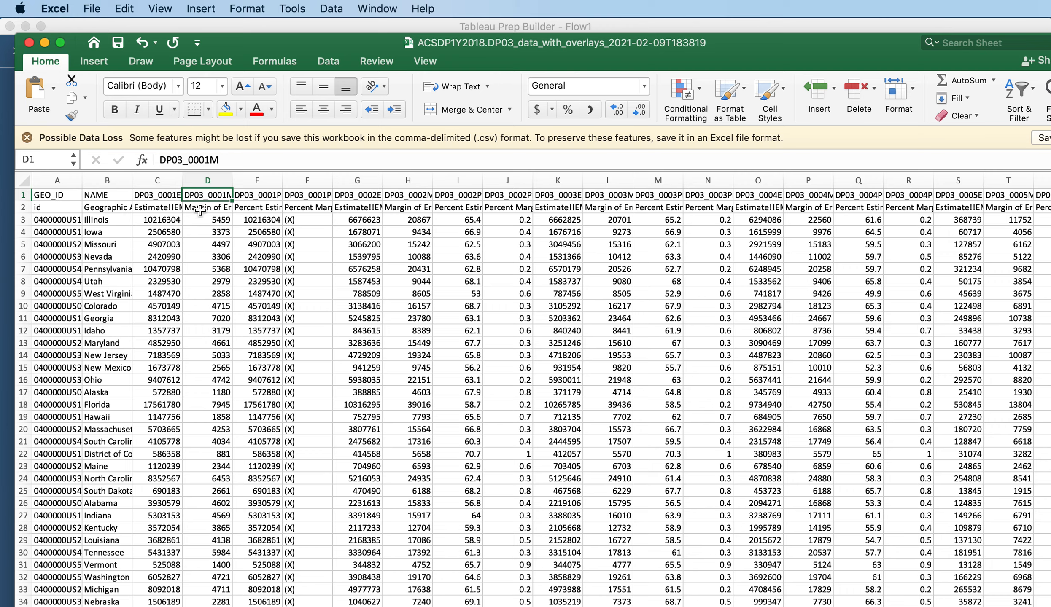
{"action": "left_click", "coordinate": [46, 41]}
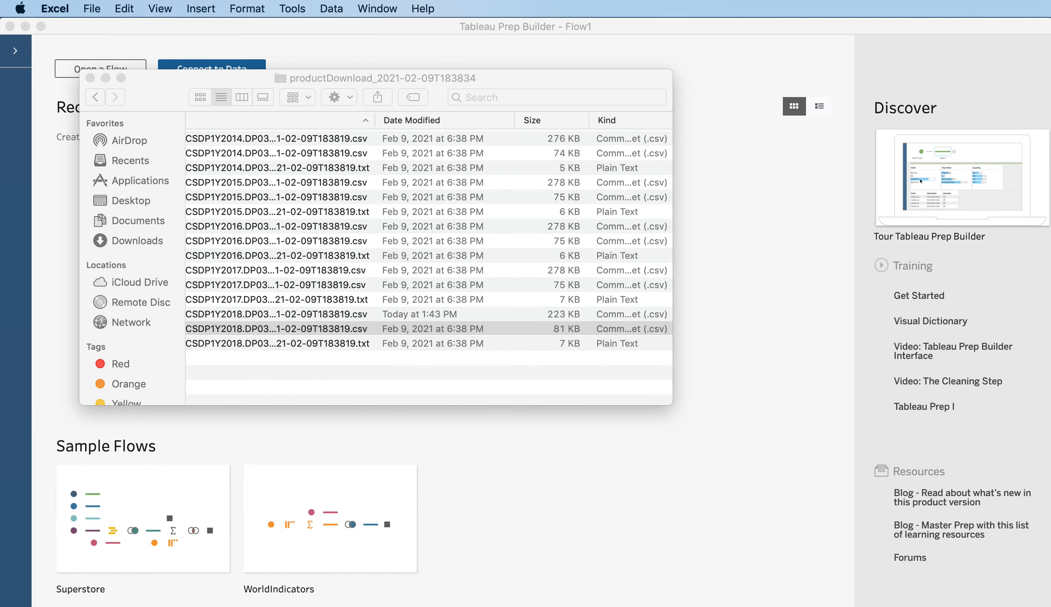
- Review the highlighted income, health insurance and poverty field codes in the ACSDP1Y2018.DP03 metadata file in Excel
{"action": "left_click", "coordinate": [1048, 605]}
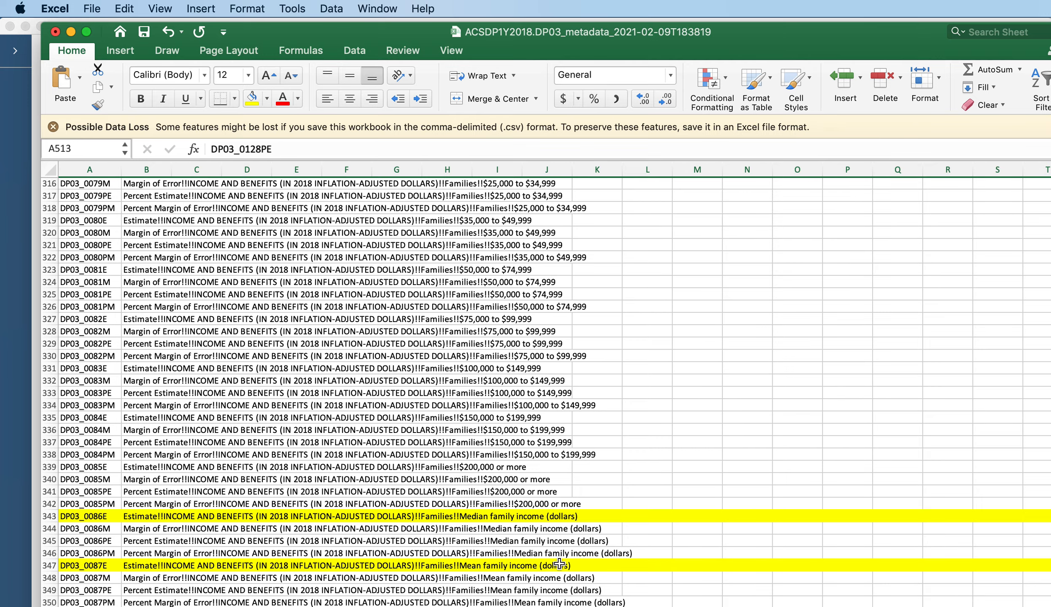
{"action": "scroll", "coordinate": [559, 565], "scroll_direction": "down", "scroll_amount": 3}
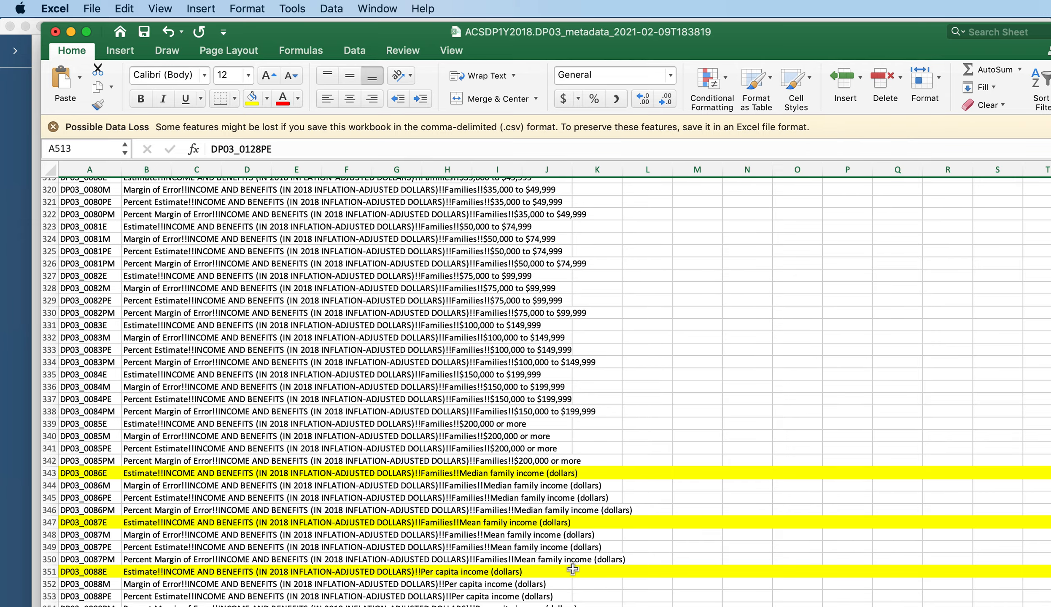
{"action": "scroll", "coordinate": [573, 571], "scroll_direction": "down", "scroll_amount": 5}
{"action": "scroll", "coordinate": [573, 570], "scroll_direction": "down", "scroll_amount": 12}
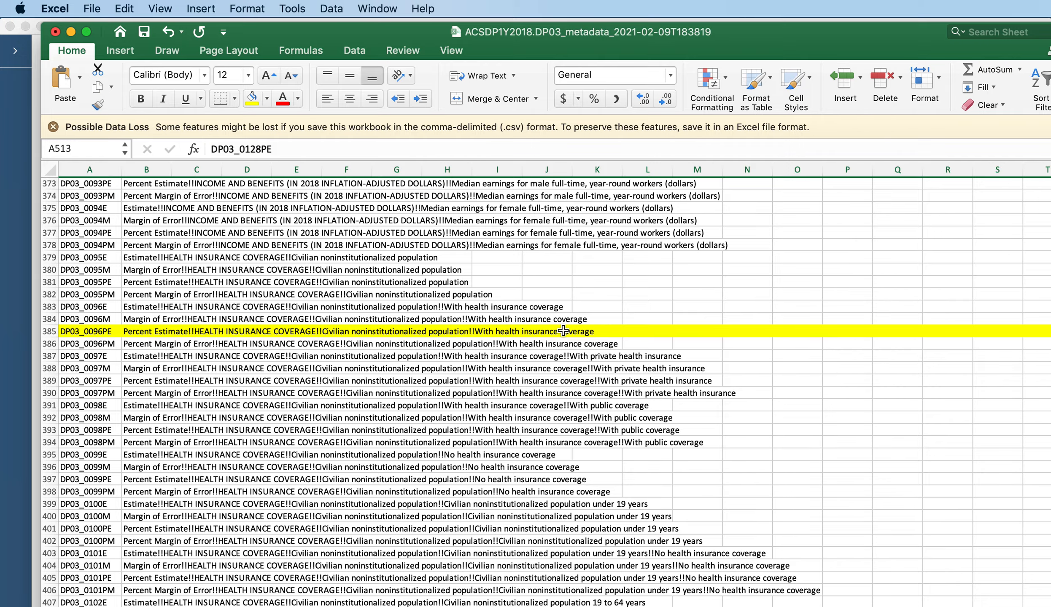
{"action": "scroll", "coordinate": [566, 332], "scroll_direction": "down", "scroll_amount": 20}
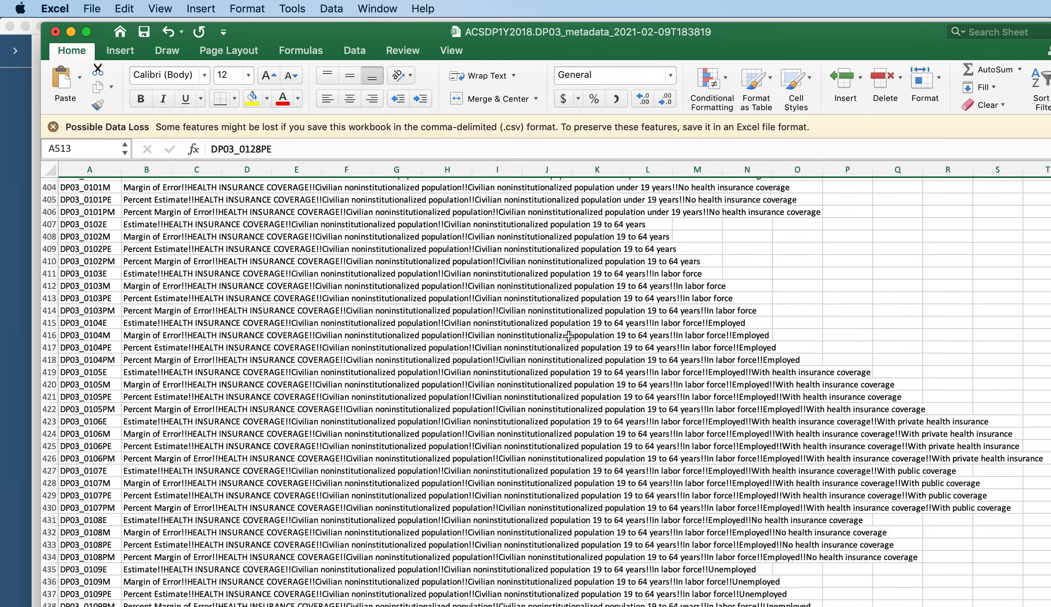
{"action": "scroll", "coordinate": [568, 337], "scroll_direction": "up", "scroll_amount": 3}
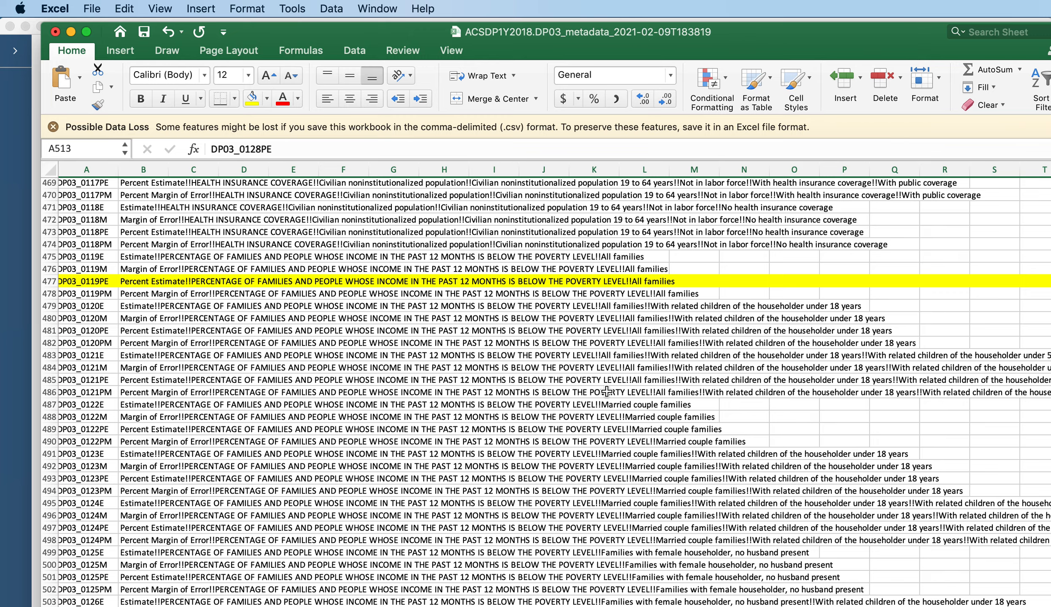
{"action": "scroll", "coordinate": [607, 392], "scroll_direction": "down", "scroll_amount": 10}
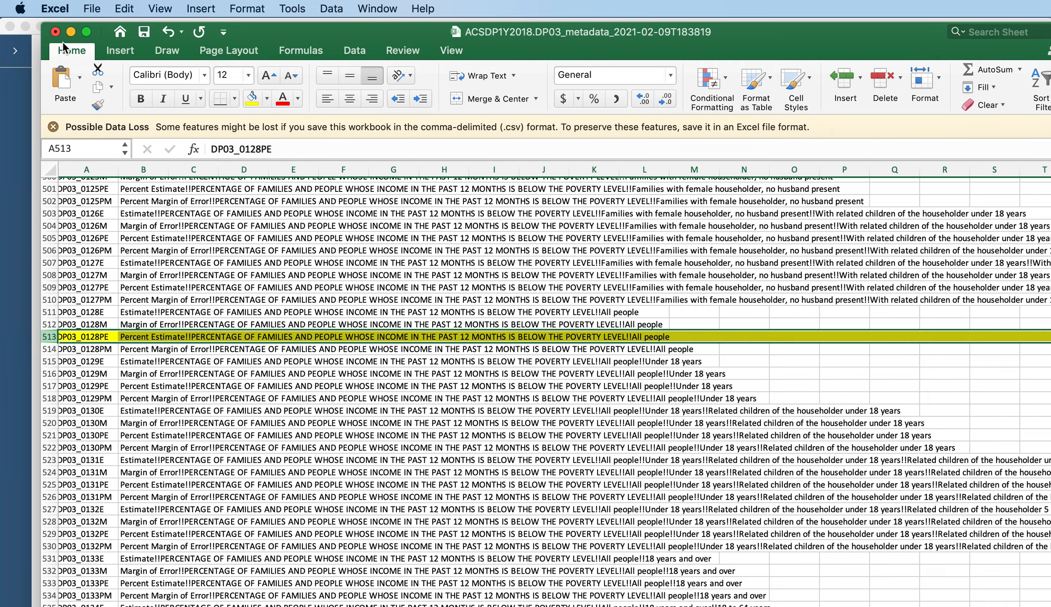
{"action": "left_click", "coordinate": [70, 32]}
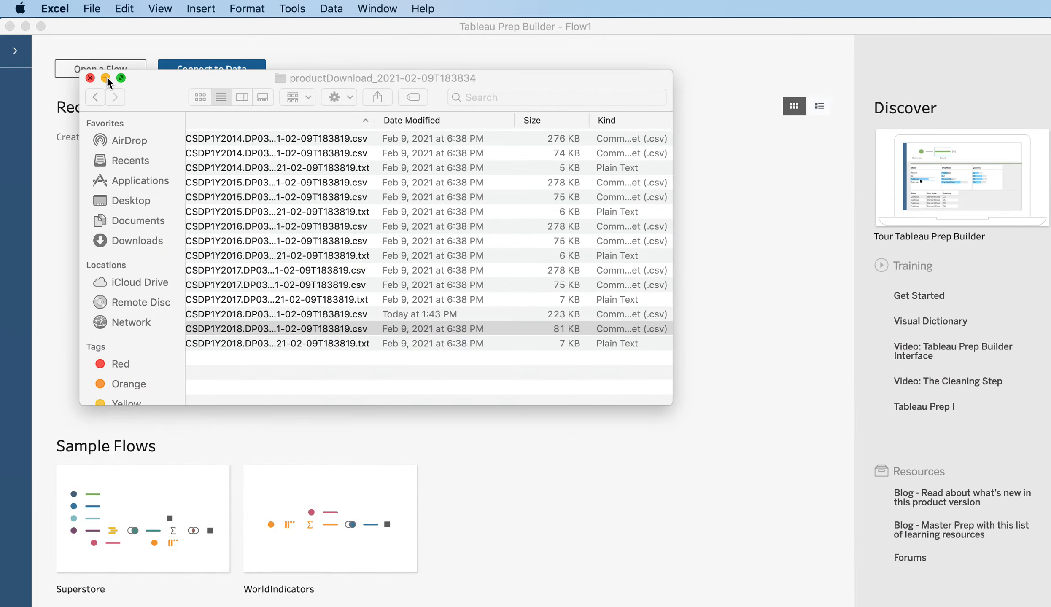
- Switch to Tableau Prep Builder and connect to the text file ACSDP1Y2018.DP03_data_with_overlays_2021-02-09T183819.csv
{"action": "left_click", "coordinate": [105, 78]}
{"action": "left_click", "coordinate": [202, 67]}
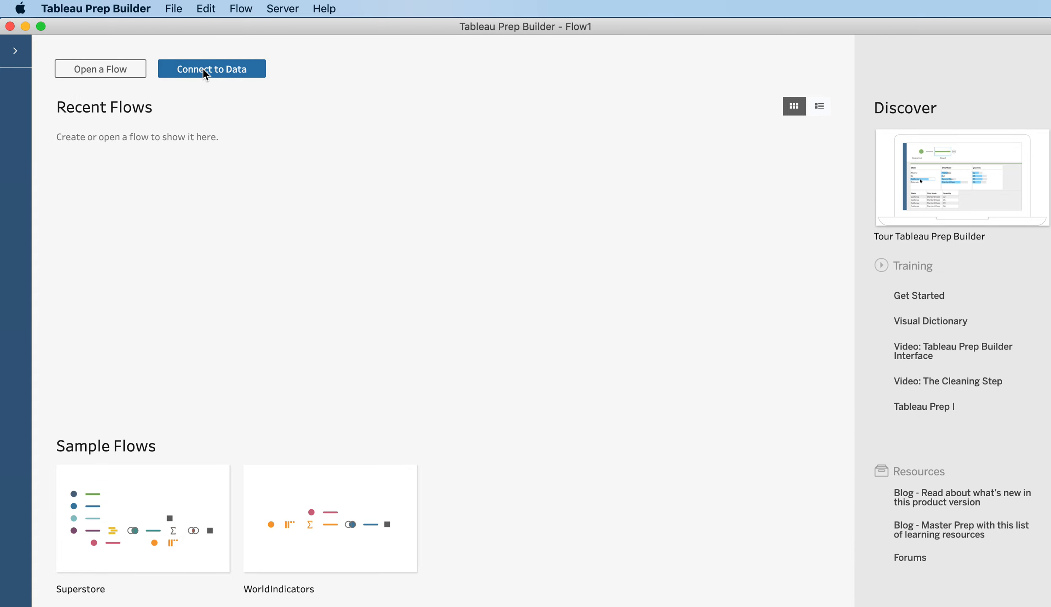
{"action": "left_click", "coordinate": [208, 69]}
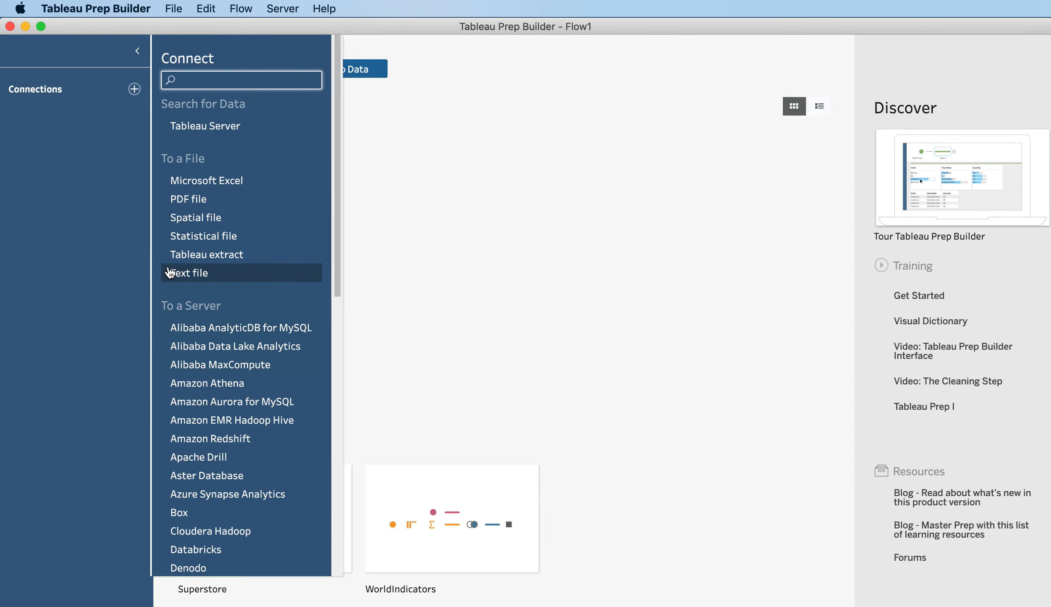
{"action": "left_click", "coordinate": [187, 275]}
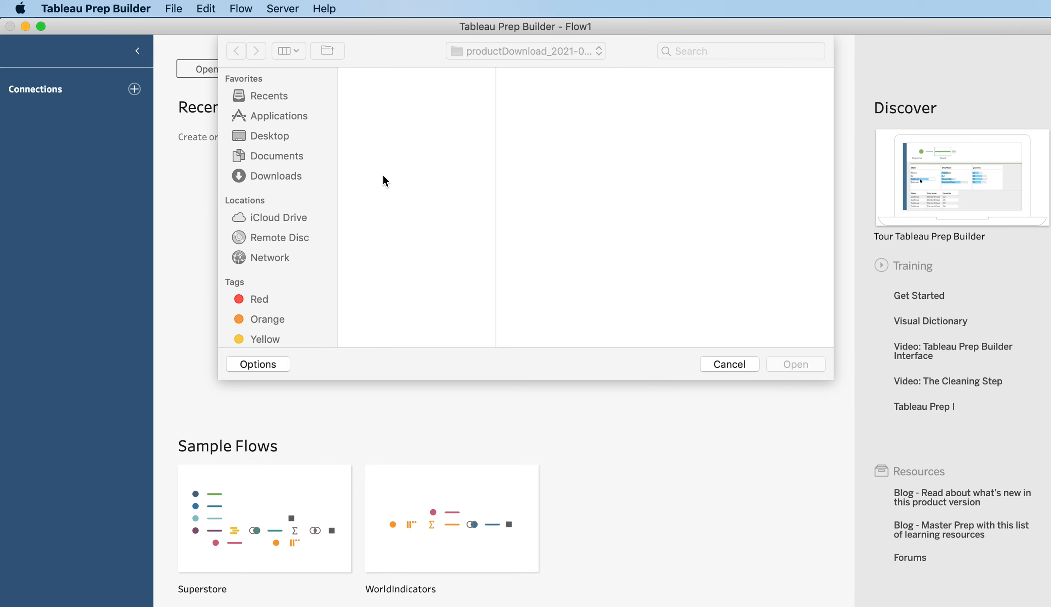
{"action": "left_click", "coordinate": [419, 240]}
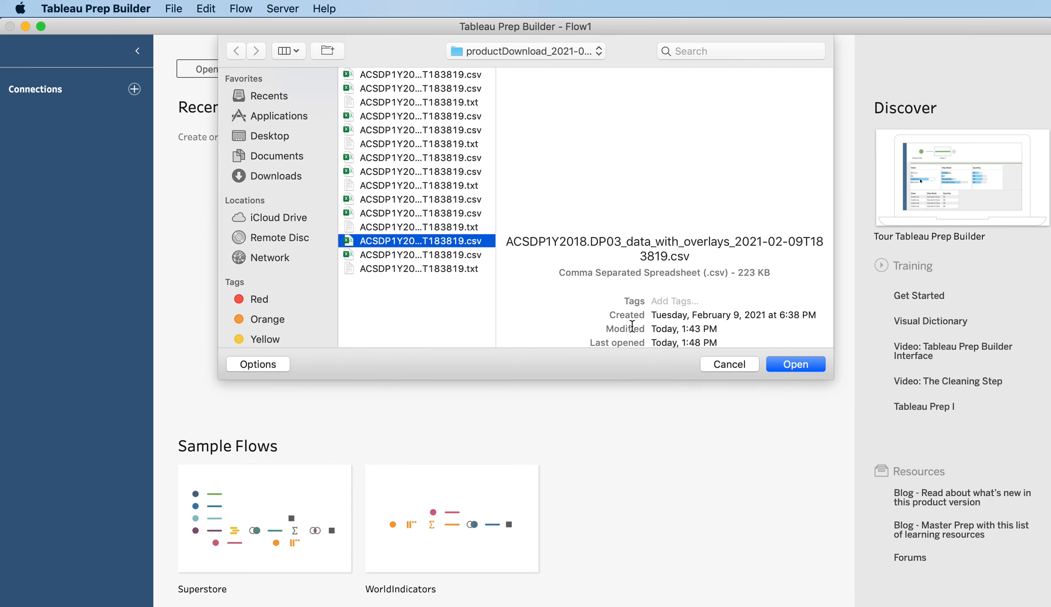
{"action": "left_click", "coordinate": [801, 366]}
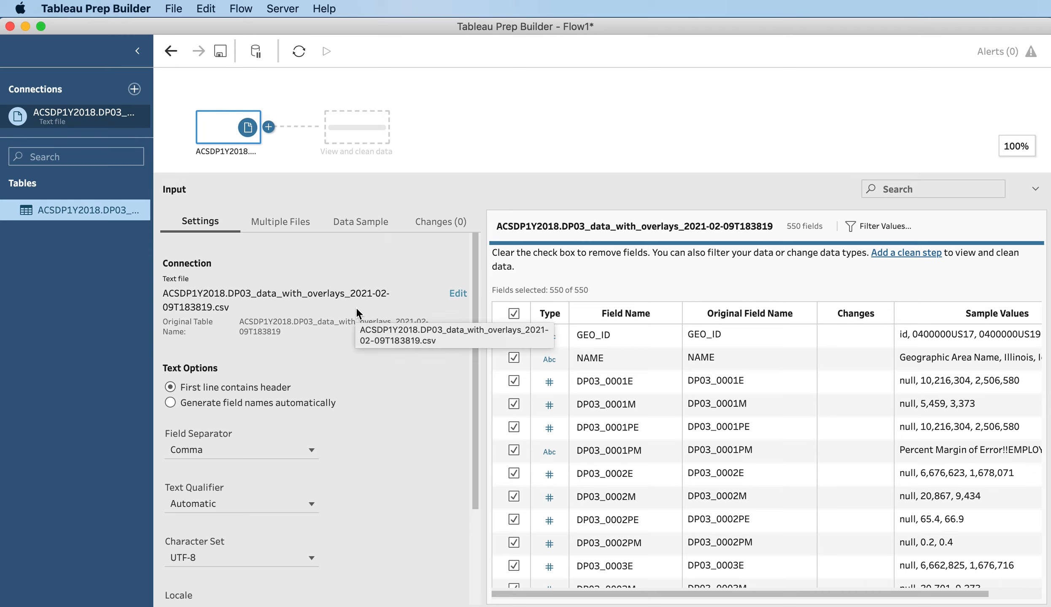
- Add a clean step after the input and filter the NAME field's selected values to exclude Geographic Area Name
{"action": "left_click", "coordinate": [269, 126]}
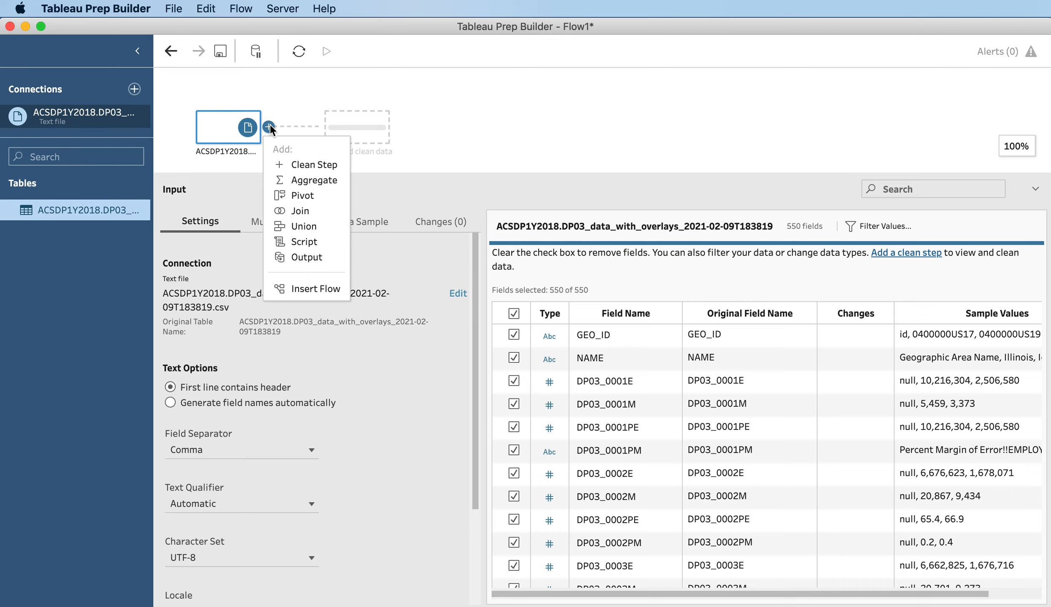
{"action": "left_click", "coordinate": [304, 164]}
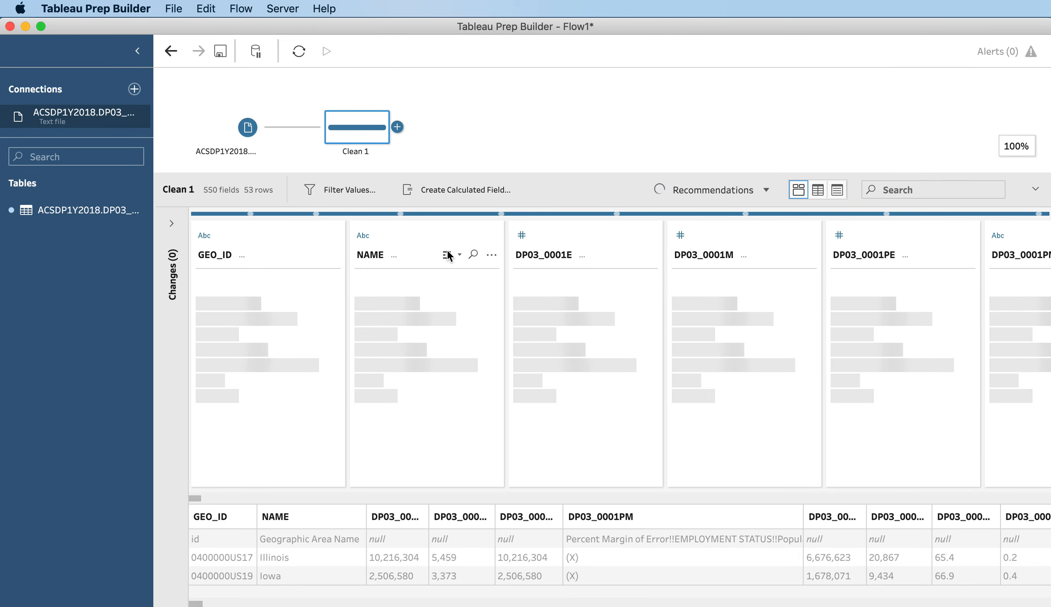
{"action": "left_click", "coordinate": [491, 254]}
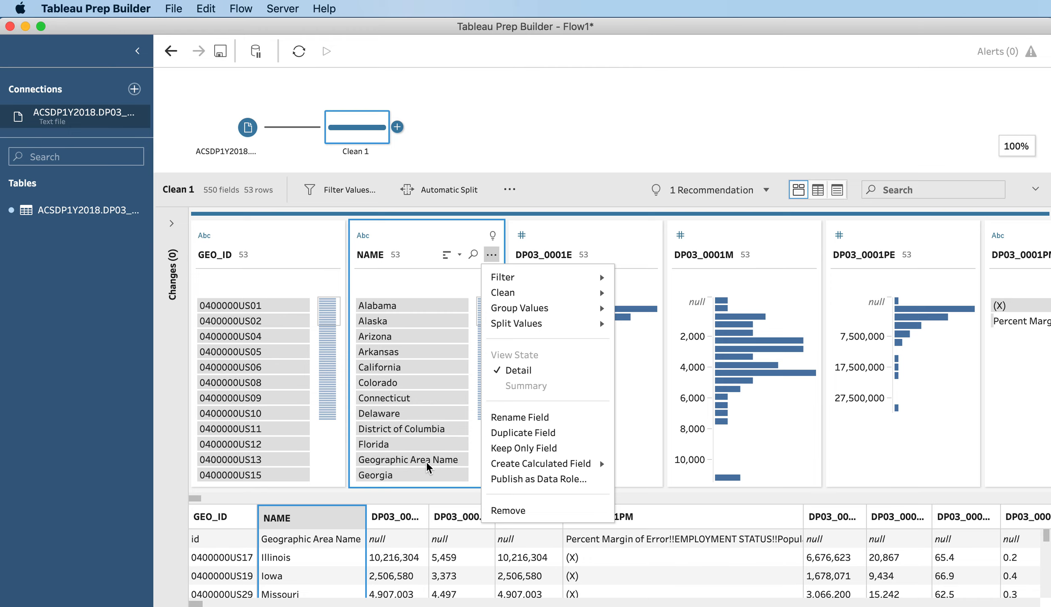
{"action": "mouse_move", "coordinate": [543, 291]}
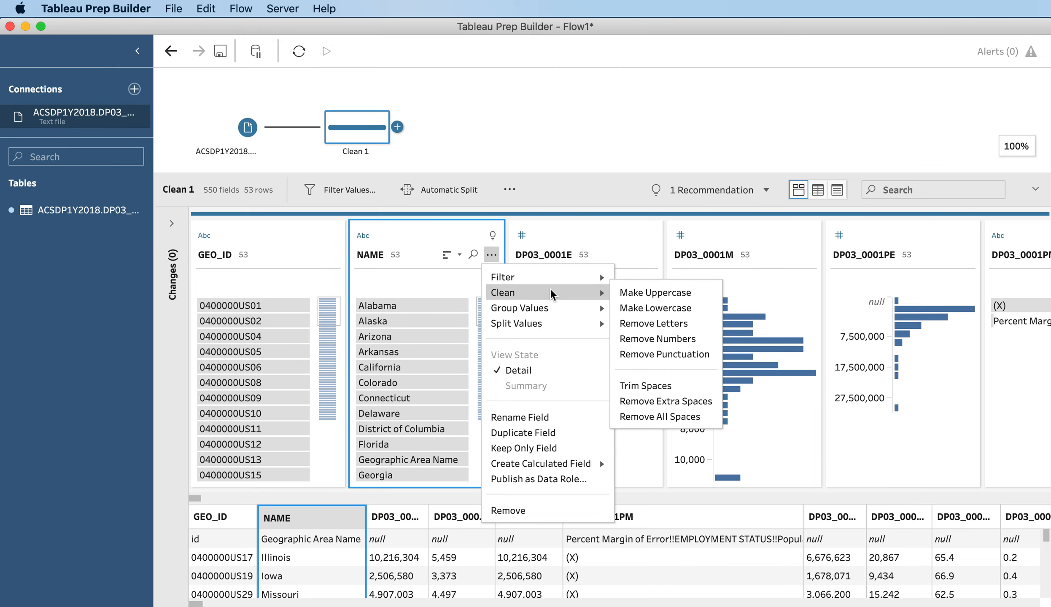
{"action": "mouse_move", "coordinate": [578, 276]}
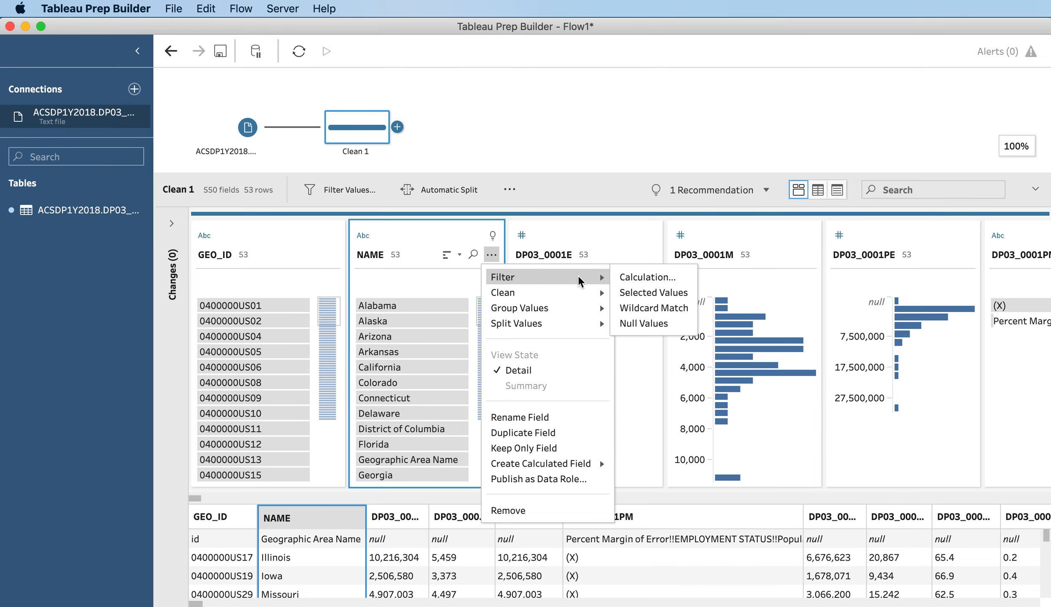
{"action": "left_click", "coordinate": [657, 292]}
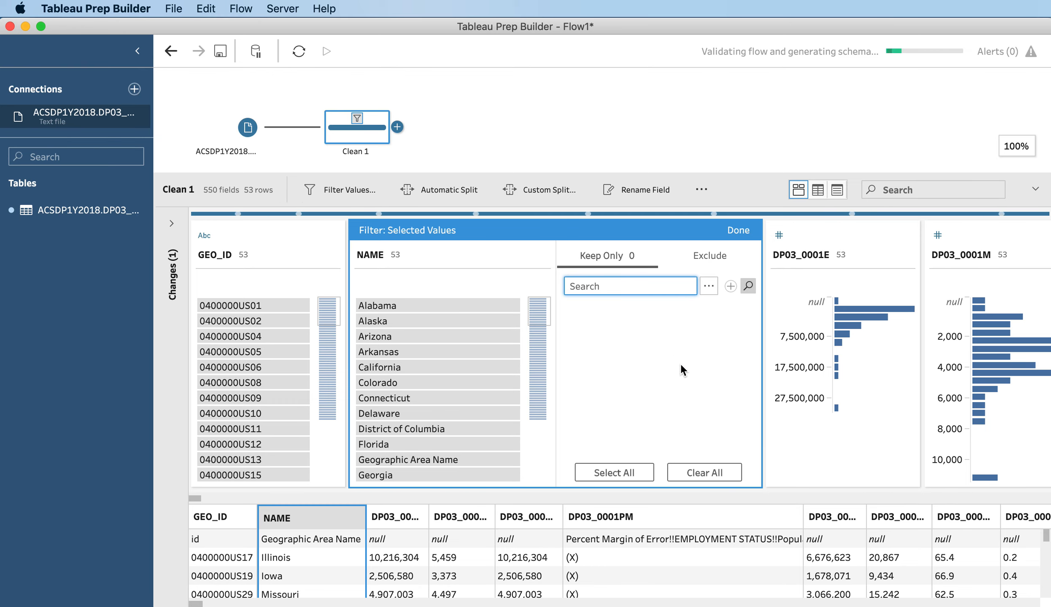
{"action": "scroll", "coordinate": [644, 392], "scroll_direction": "down", "scroll_amount": 3}
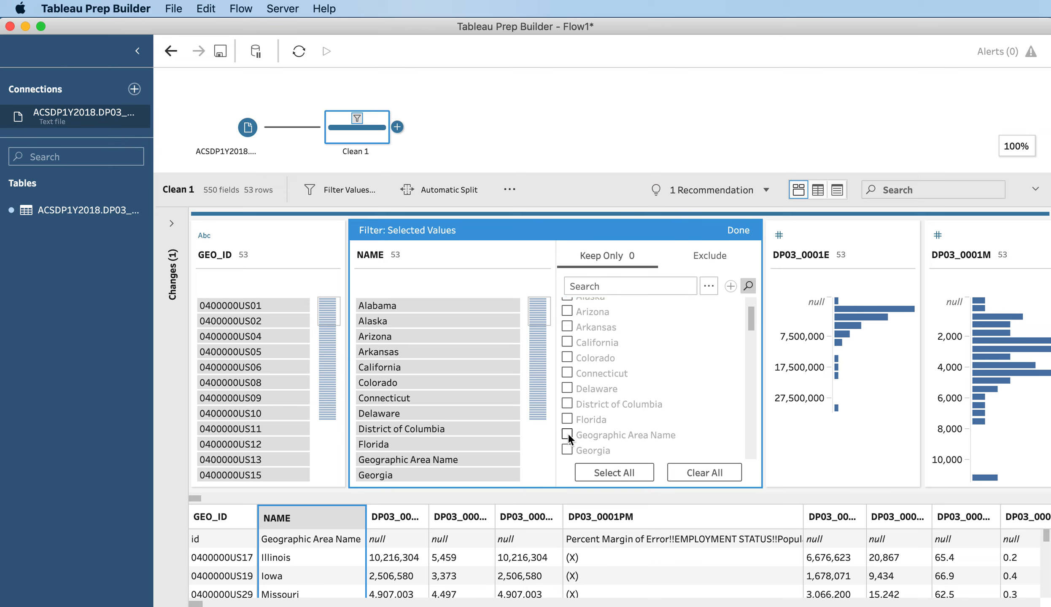
{"action": "left_click", "coordinate": [567, 434]}
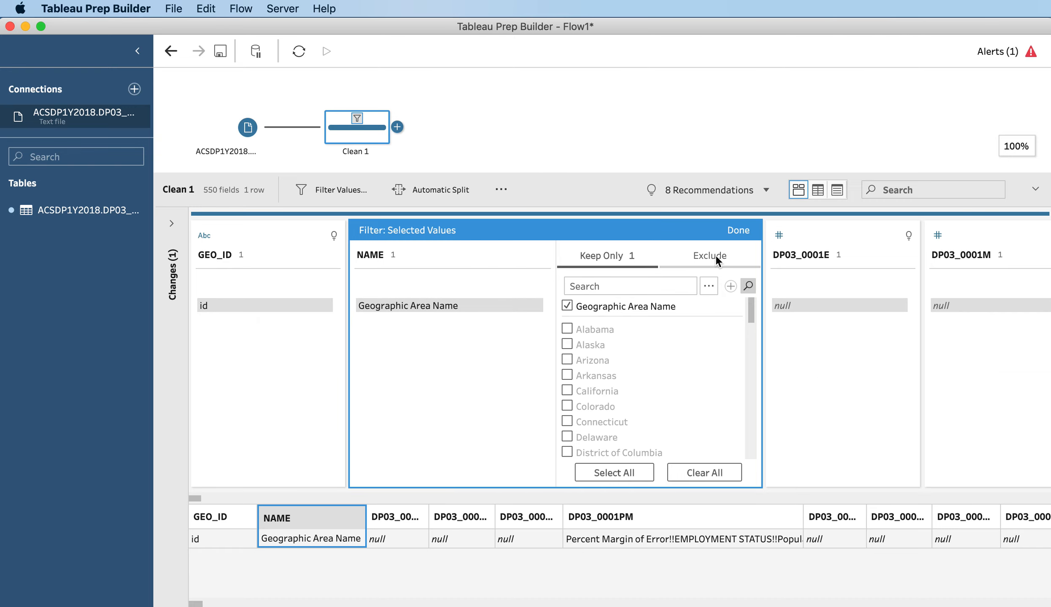
{"action": "left_click", "coordinate": [715, 255]}
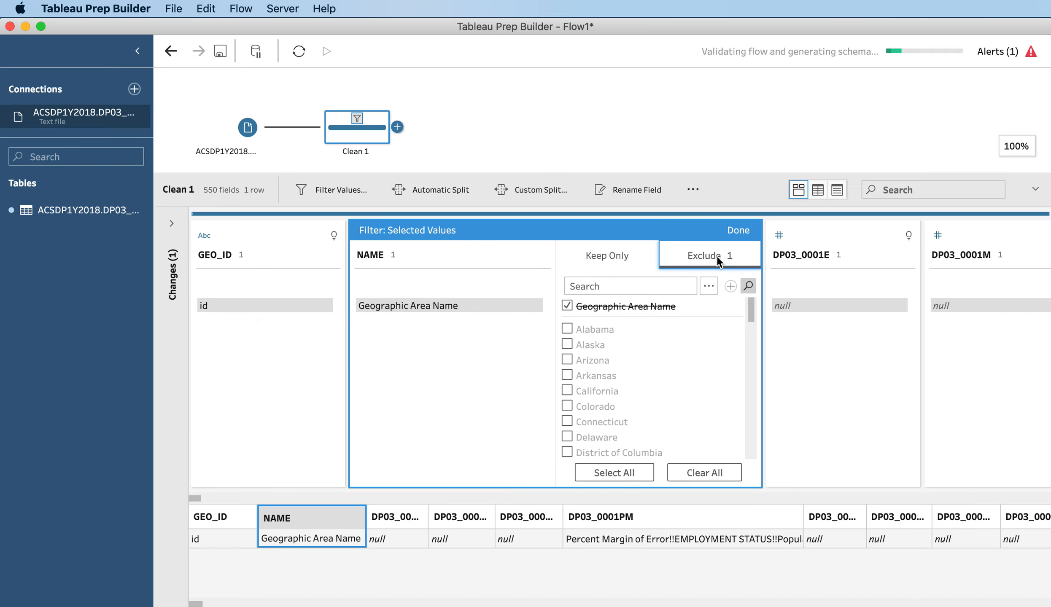
{"action": "left_click", "coordinate": [744, 232]}
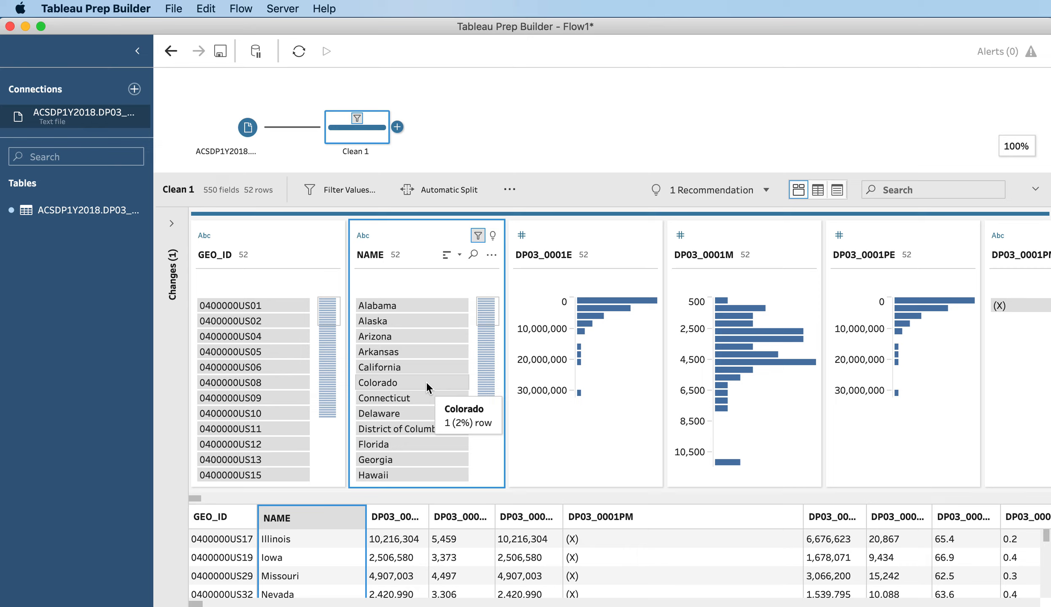
- Add a second clean step after Clean 1 and remove the GEO_ID field using the list view
{"action": "left_click", "coordinate": [398, 126]}
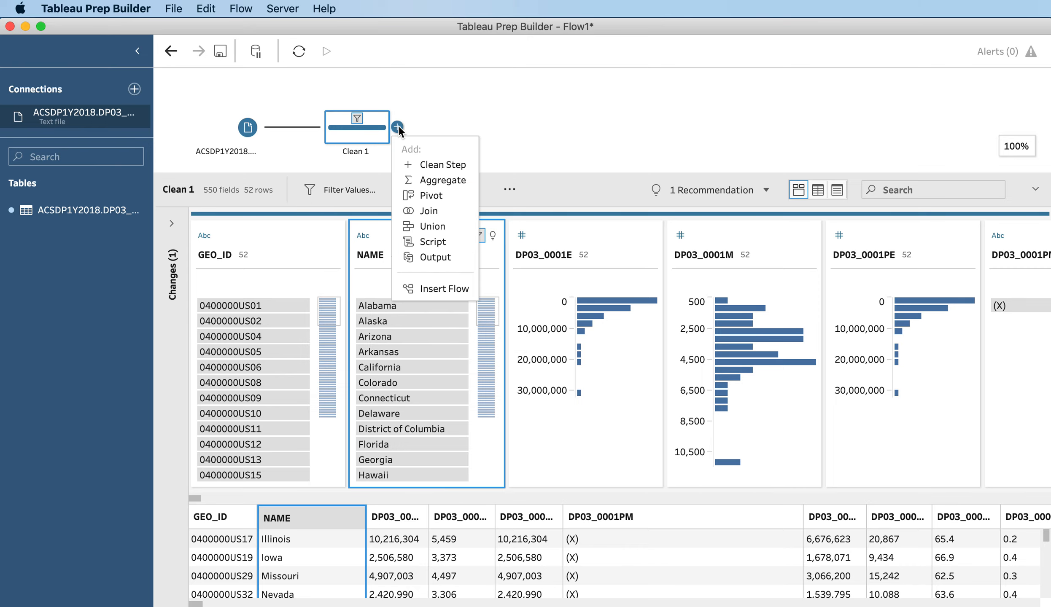
{"action": "left_click", "coordinate": [436, 162]}
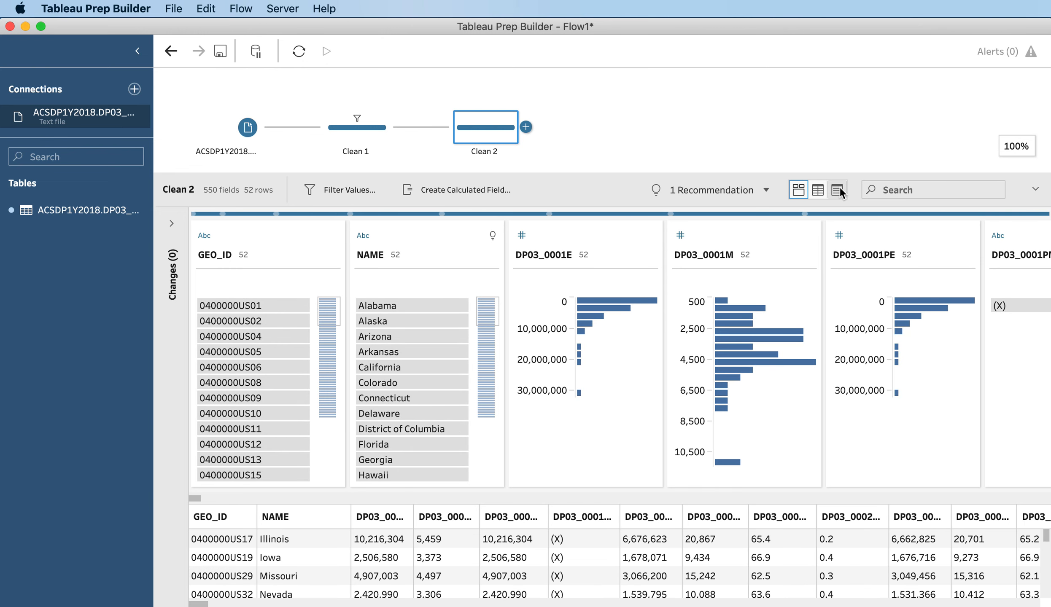
{"action": "left_click", "coordinate": [838, 191]}
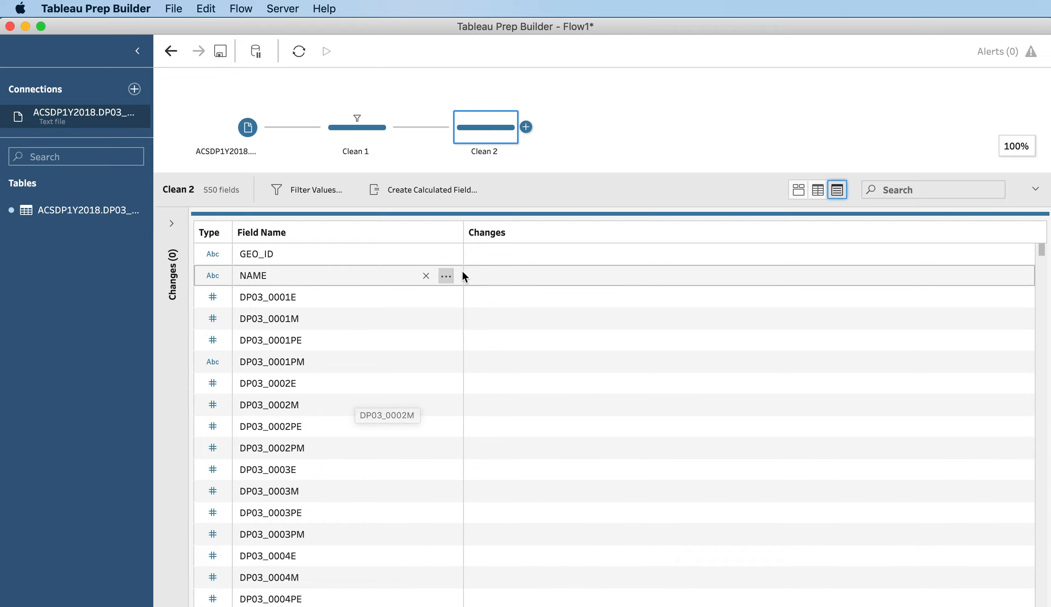
{"action": "left_click", "coordinate": [446, 253]}
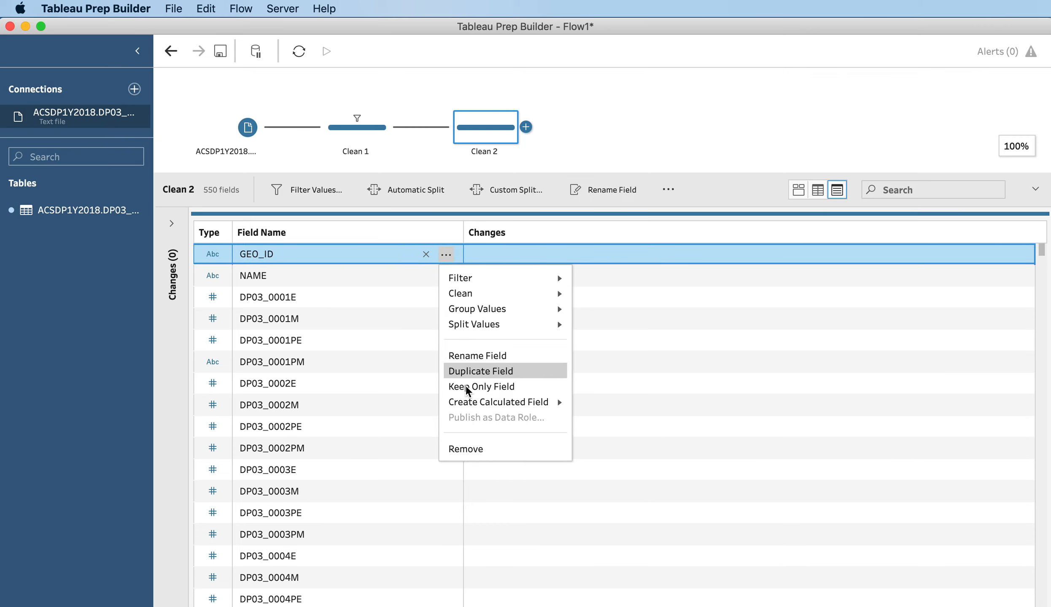
{"action": "left_click", "coordinate": [476, 448]}
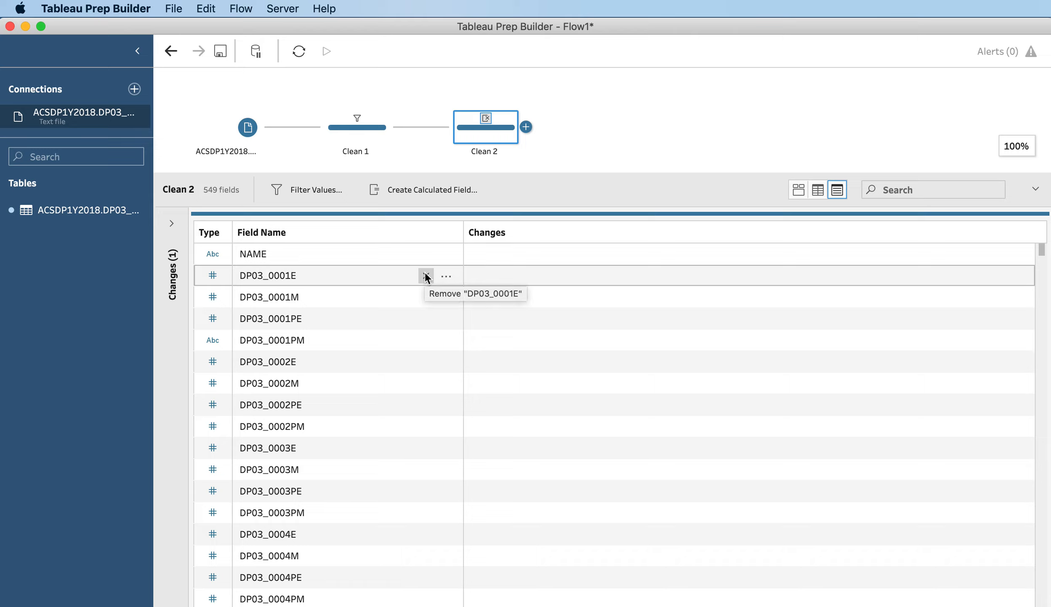
- Remove the fields DP03_0001E through DP03_0008M one by one in the Clean 2 step
{"action": "left_click", "coordinate": [426, 277]}
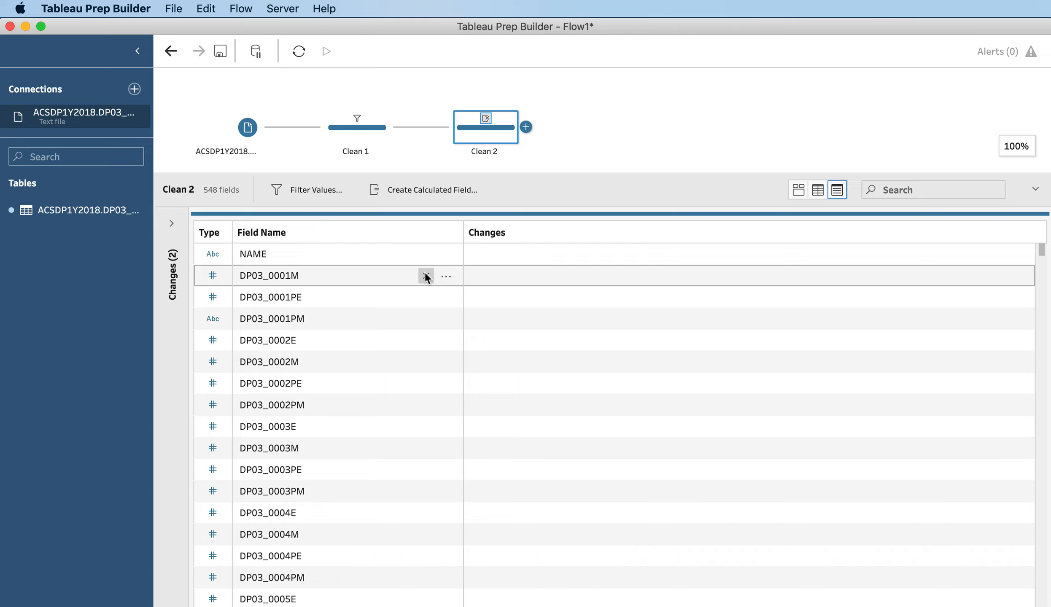
{"action": "left_click", "coordinate": [426, 276]}
{"action": "left_click", "coordinate": [425, 276]}
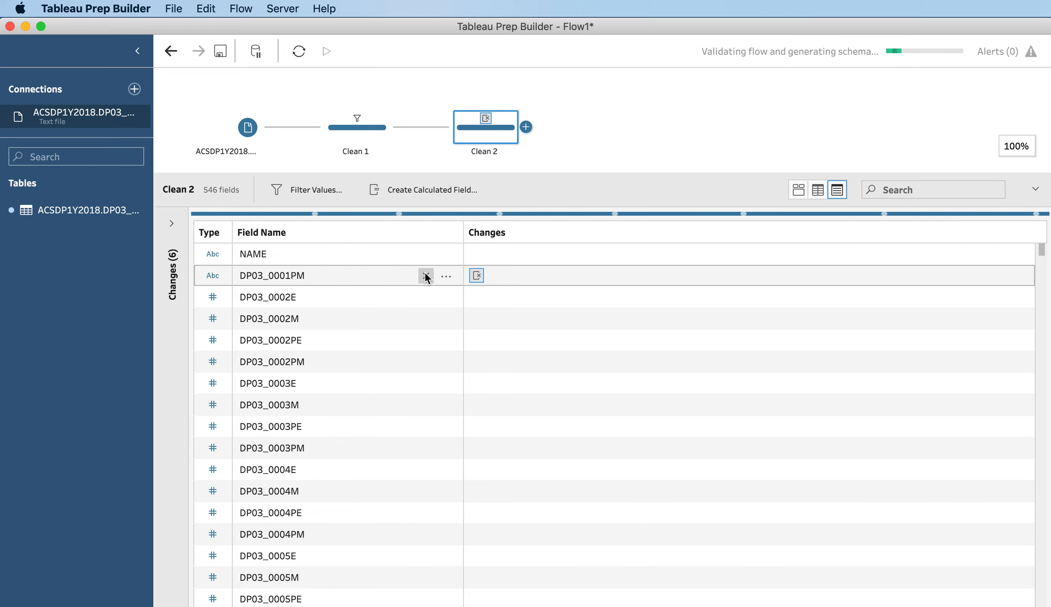
{"action": "left_click", "coordinate": [425, 276]}
{"action": "left_click", "coordinate": [426, 276]}
{"action": "left_click", "coordinate": [426, 276]}
{"action": "left_click", "coordinate": [426, 276]}
{"action": "left_click", "coordinate": [426, 276]}
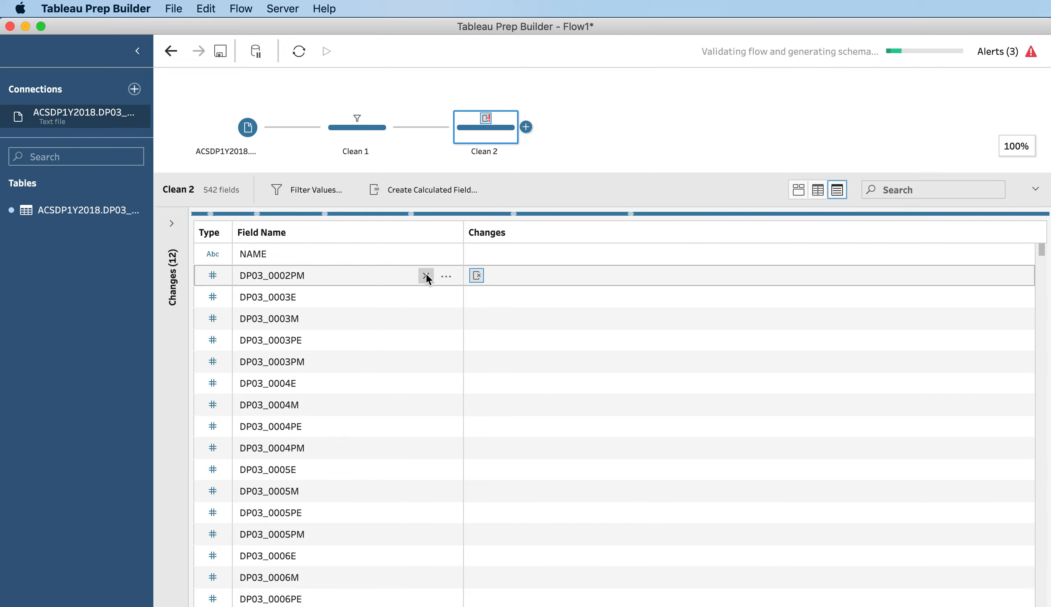
{"action": "left_click", "coordinate": [426, 276]}
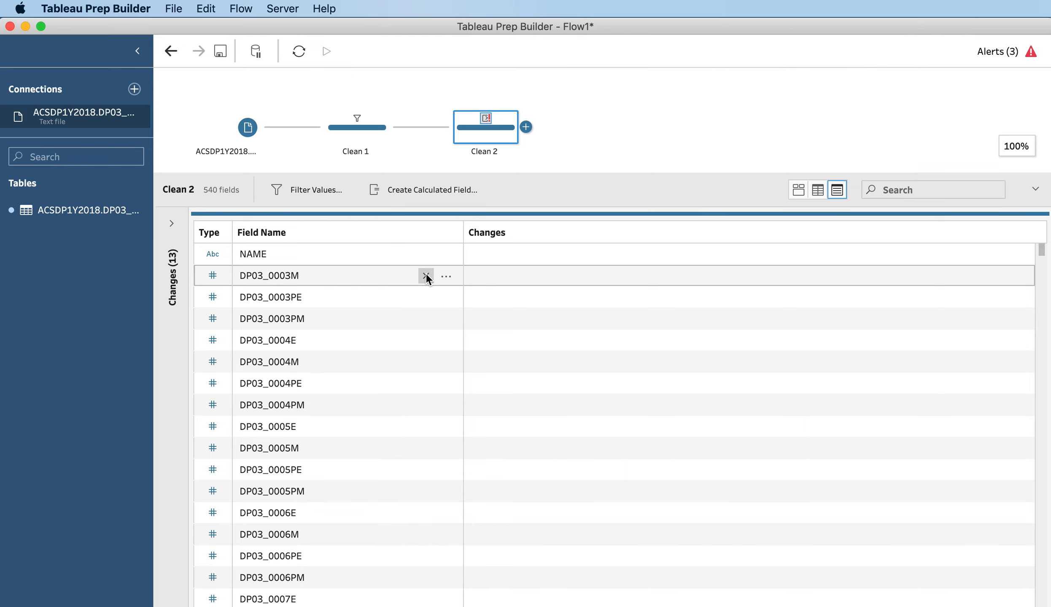
{"action": "left_click", "coordinate": [426, 276]}
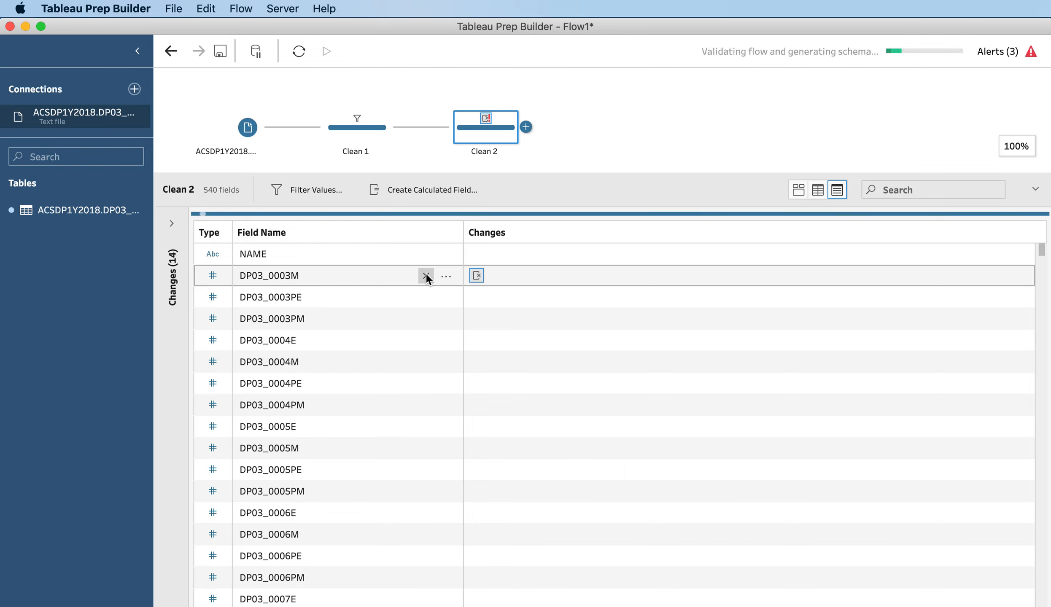
{"action": "left_click", "coordinate": [426, 274]}
{"action": "left_click", "coordinate": [428, 274]}
{"action": "left_click", "coordinate": [427, 275]}
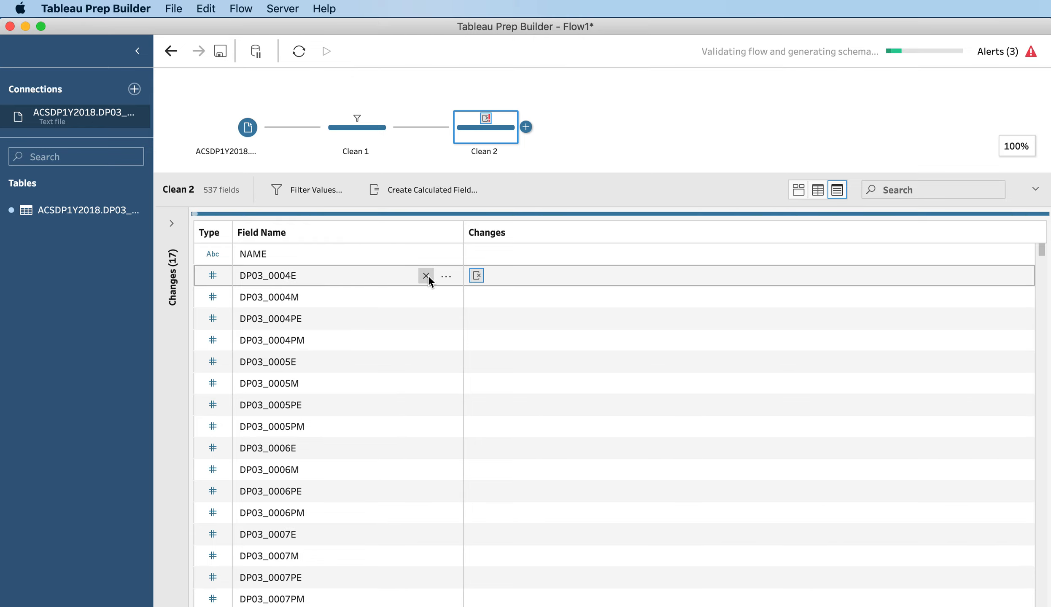
{"action": "left_click", "coordinate": [428, 275]}
{"action": "left_click", "coordinate": [427, 273]}
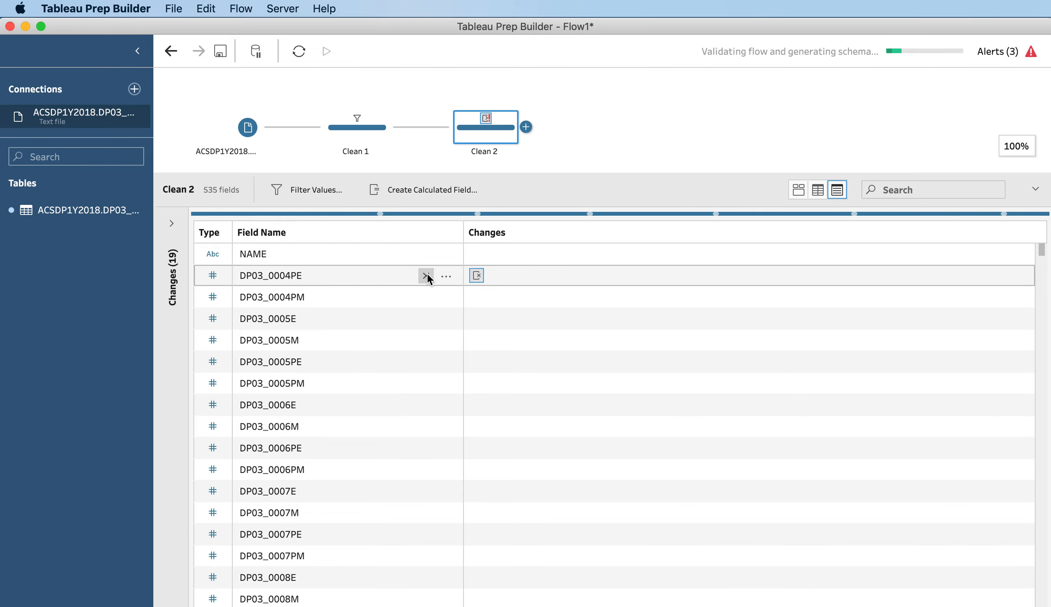
{"action": "left_click", "coordinate": [425, 275]}
{"action": "left_click", "coordinate": [425, 274]}
{"action": "left_click", "coordinate": [425, 274]}
{"action": "left_click", "coordinate": [425, 274]}
{"action": "left_click", "coordinate": [426, 274]}
{"action": "left_click", "coordinate": [427, 274]}
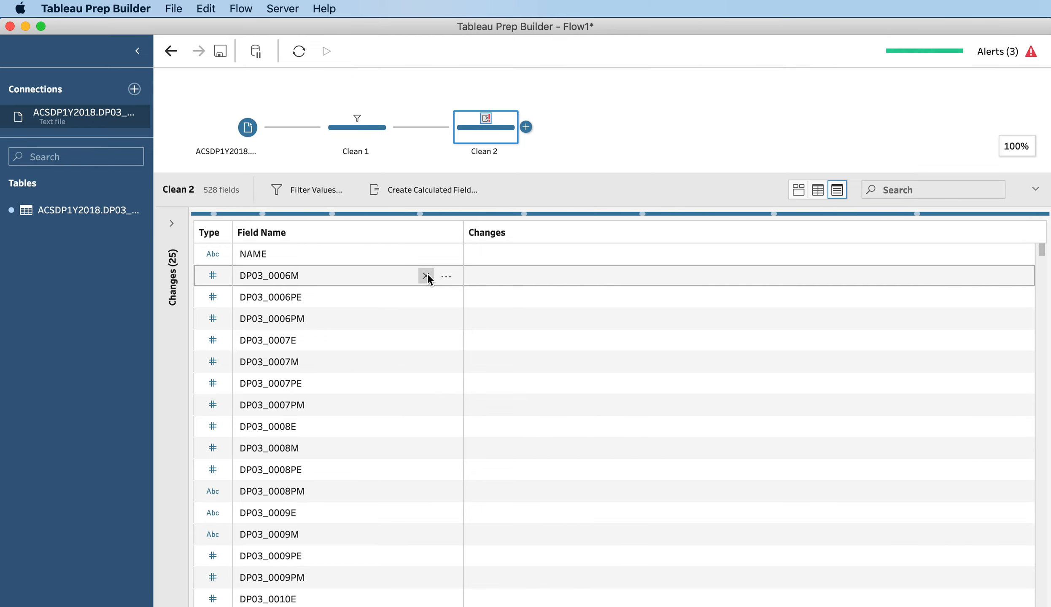
{"action": "left_click", "coordinate": [426, 274]}
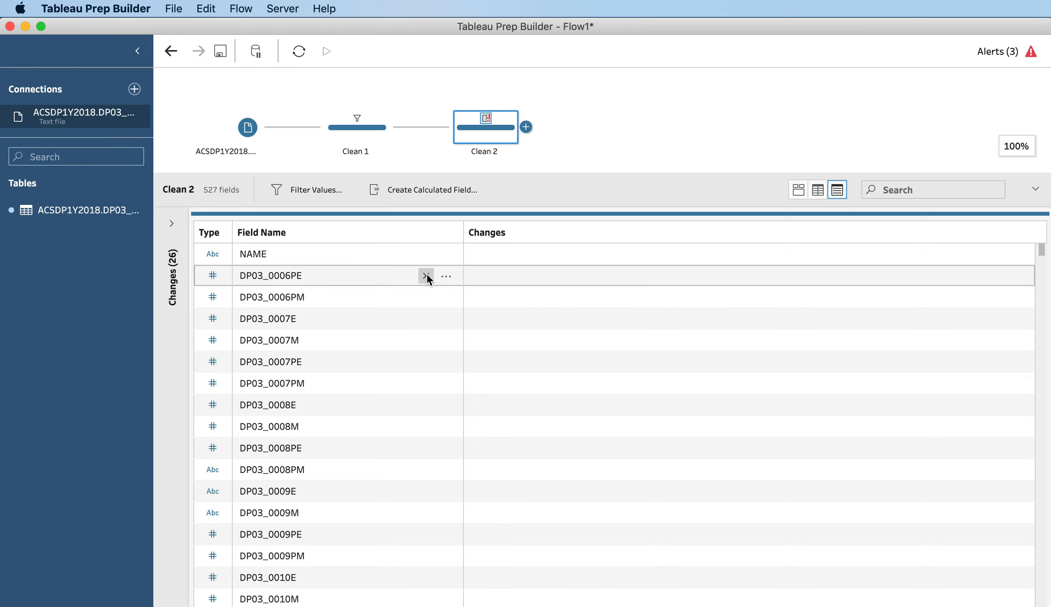
{"action": "left_click", "coordinate": [426, 275]}
{"action": "left_click", "coordinate": [425, 274]}
{"action": "left_click", "coordinate": [426, 275]}
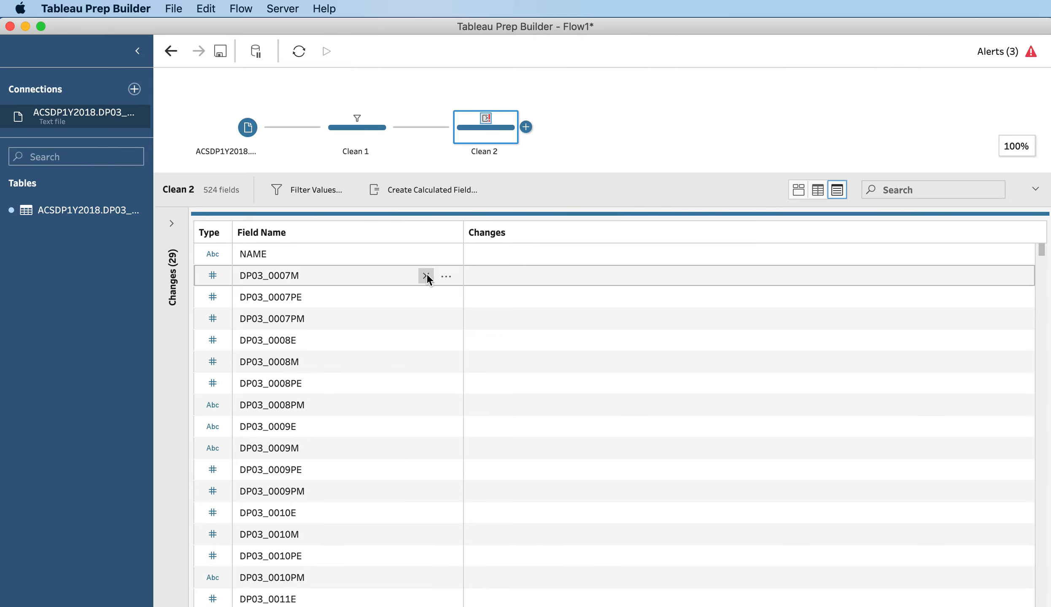
{"action": "left_click", "coordinate": [426, 275]}
{"action": "left_click", "coordinate": [426, 275]}
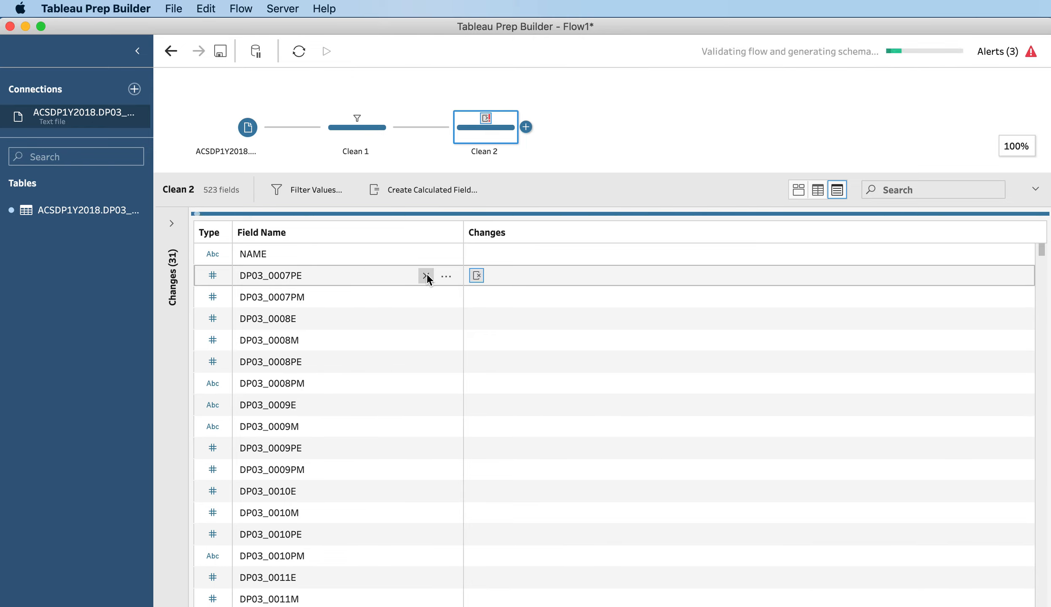
{"action": "left_click", "coordinate": [426, 275]}
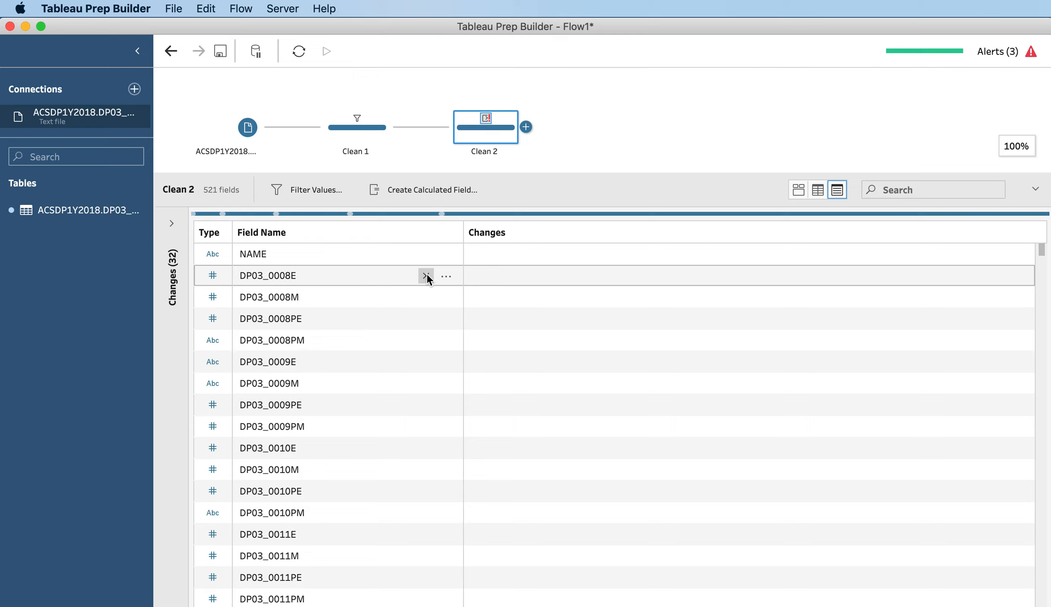
{"action": "left_click", "coordinate": [426, 275]}
{"action": "left_click", "coordinate": [426, 275]}
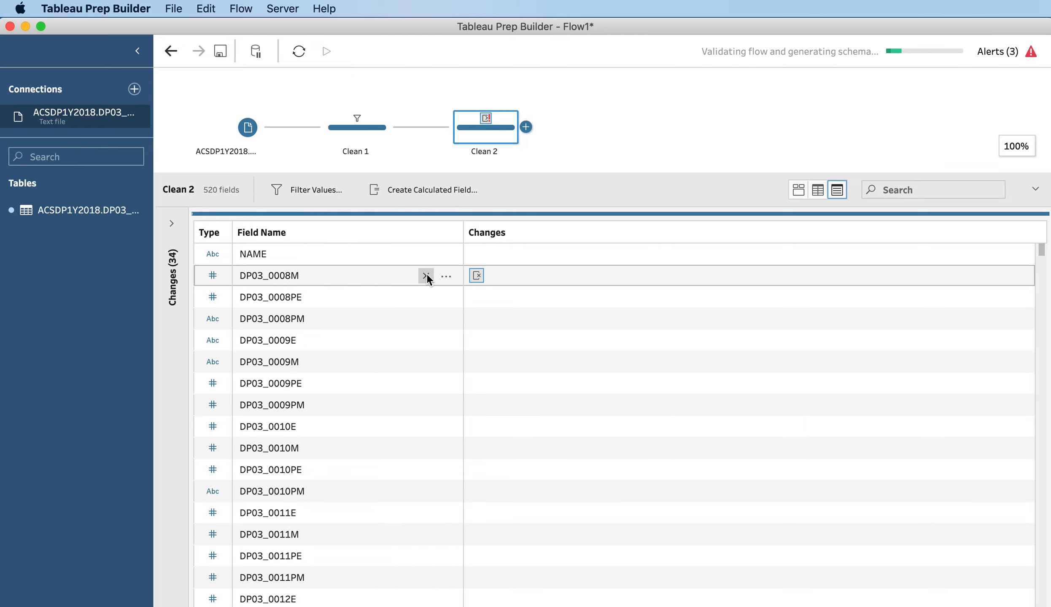
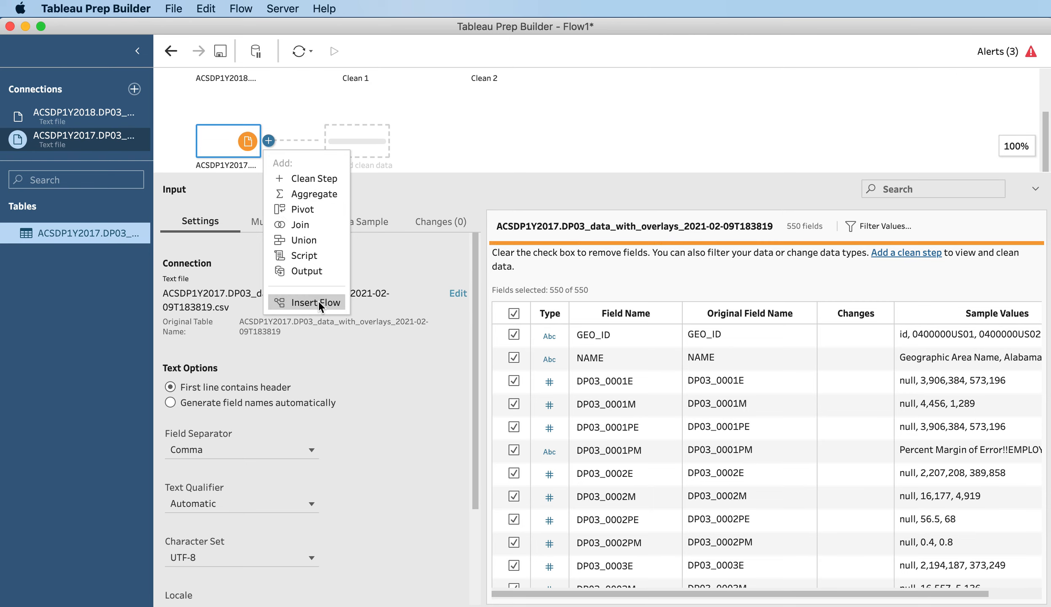
- Insert the saved flow Econ FLow.tfl from the productDownload folder in Downloads after the ACSDP1Y2017.DP03 input and open the Clean 2 (1) step
{"action": "left_click", "coordinate": [526, 353]}
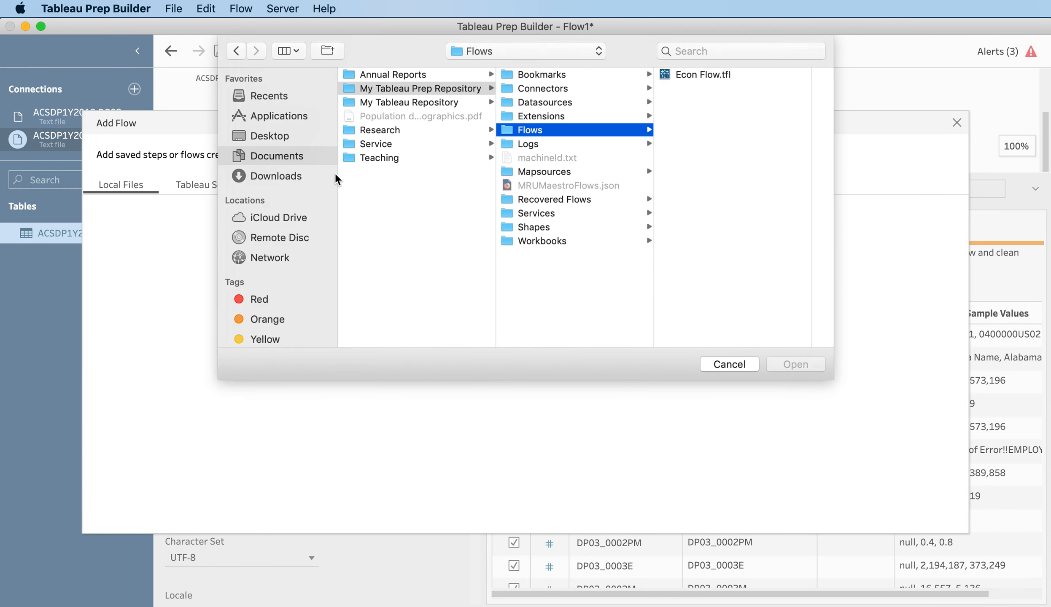
{"action": "left_click", "coordinate": [289, 177]}
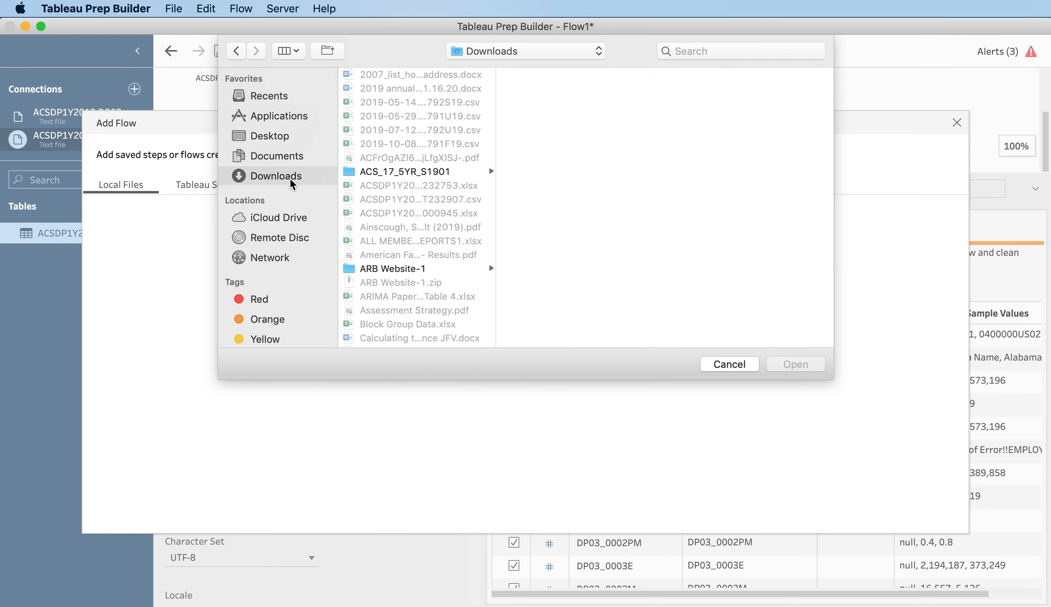
{"action": "scroll", "coordinate": [439, 245], "scroll_direction": "down", "scroll_amount": 5}
{"action": "scroll", "coordinate": [439, 245], "scroll_direction": "down", "scroll_amount": 10}
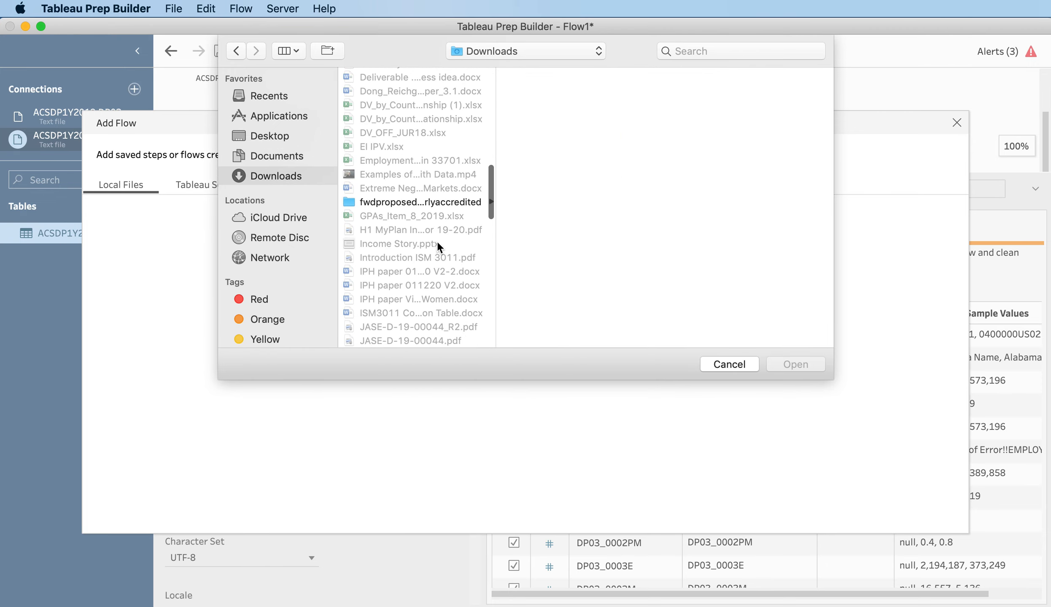
{"action": "scroll", "coordinate": [409, 217], "scroll_direction": "down", "scroll_amount": 5}
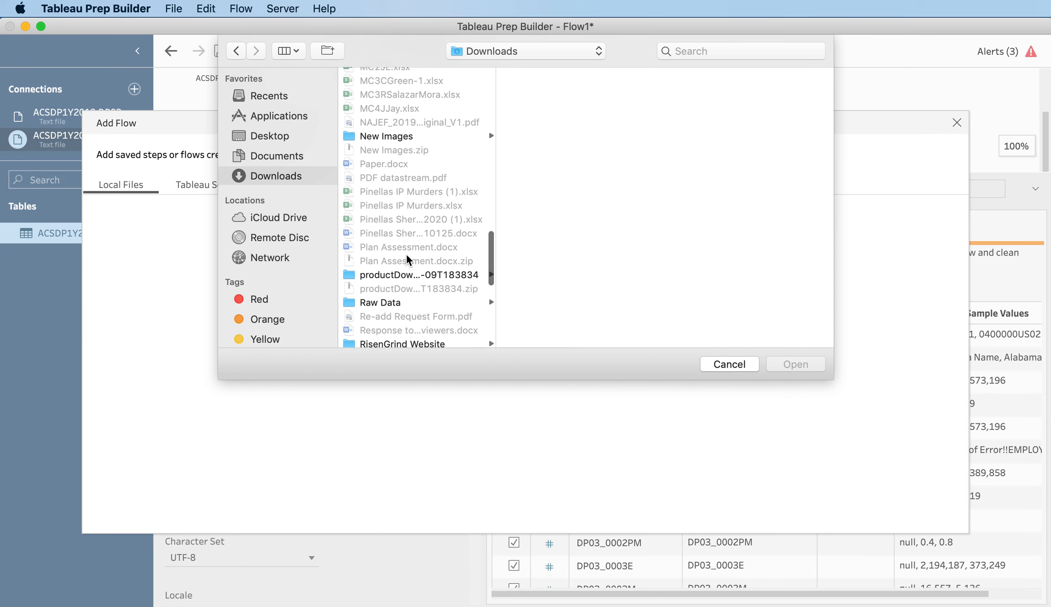
{"action": "left_click", "coordinate": [406, 222]}
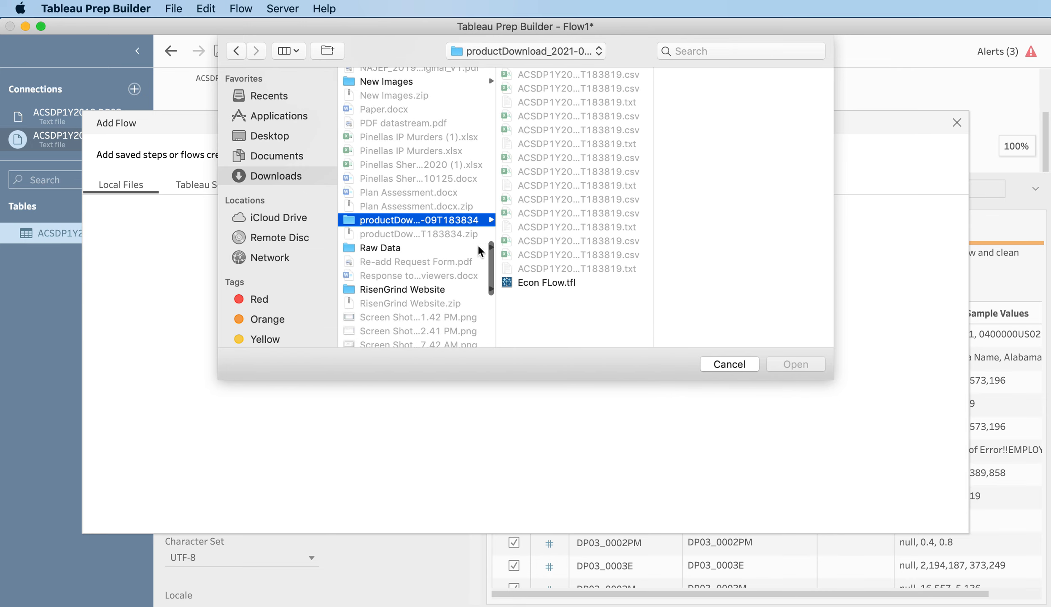
{"action": "left_click", "coordinate": [544, 282]}
{"action": "left_click", "coordinate": [786, 365]}
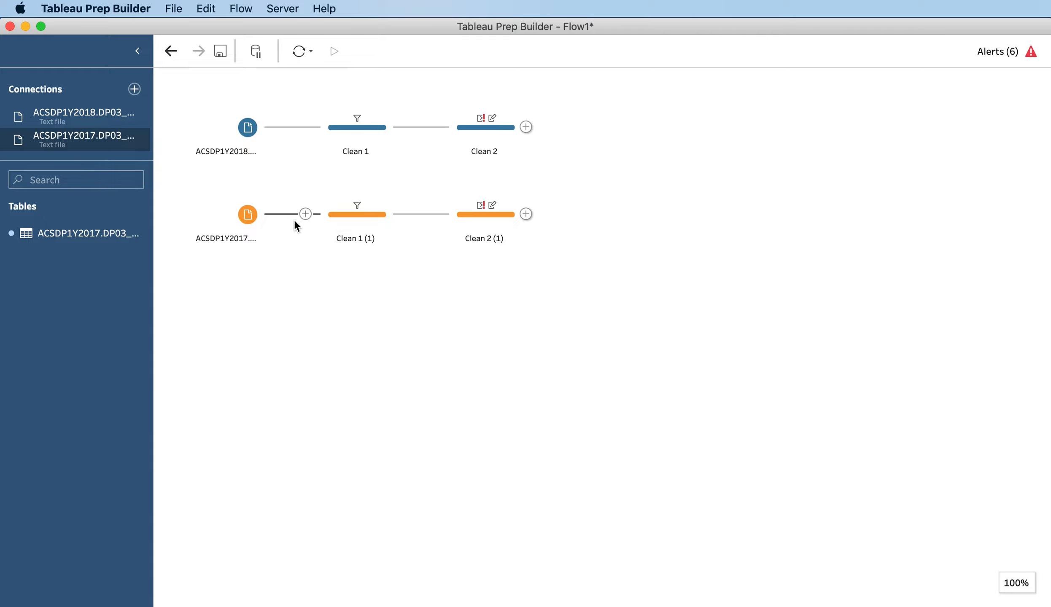
{"action": "left_click", "coordinate": [493, 216]}
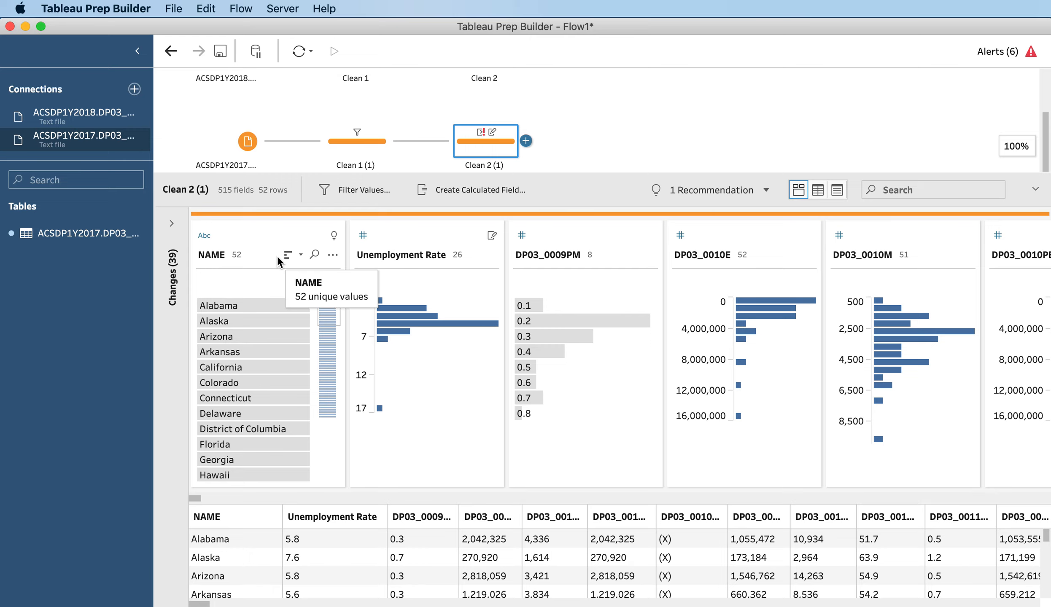
- Close the flow without saving the changes and enlarge the empty flow window to full size
{"action": "left_click", "coordinate": [10, 26]}
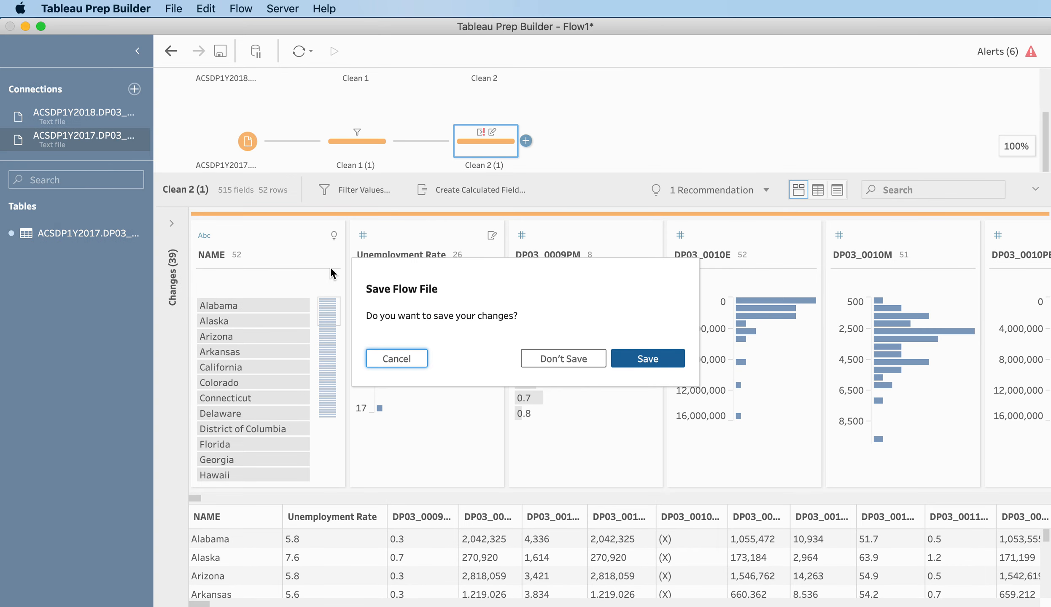
{"action": "left_click", "coordinate": [570, 358]}
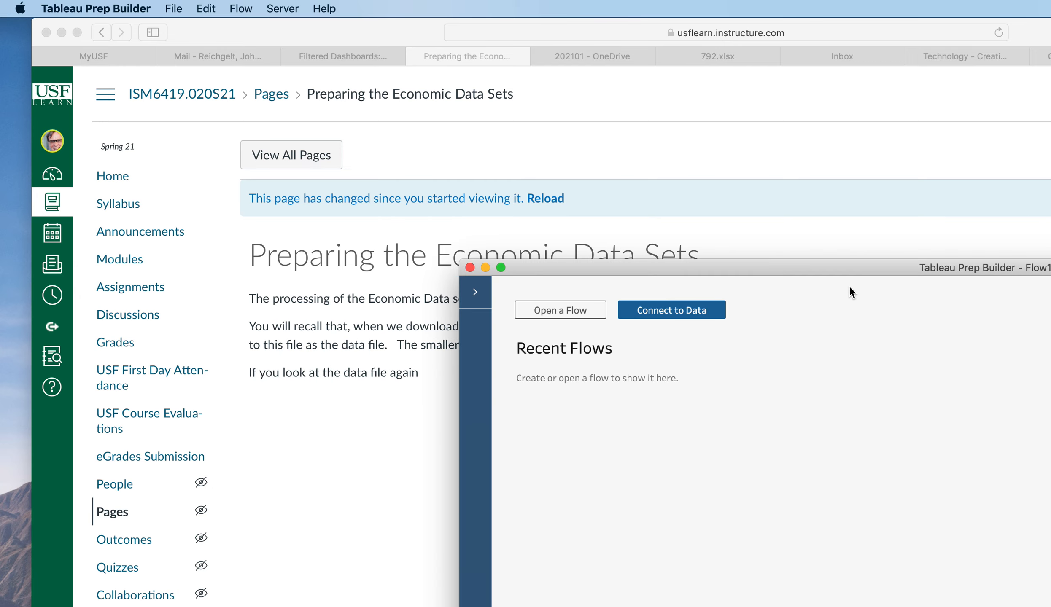
{"action": "double_click", "coordinate": [784, 268]}
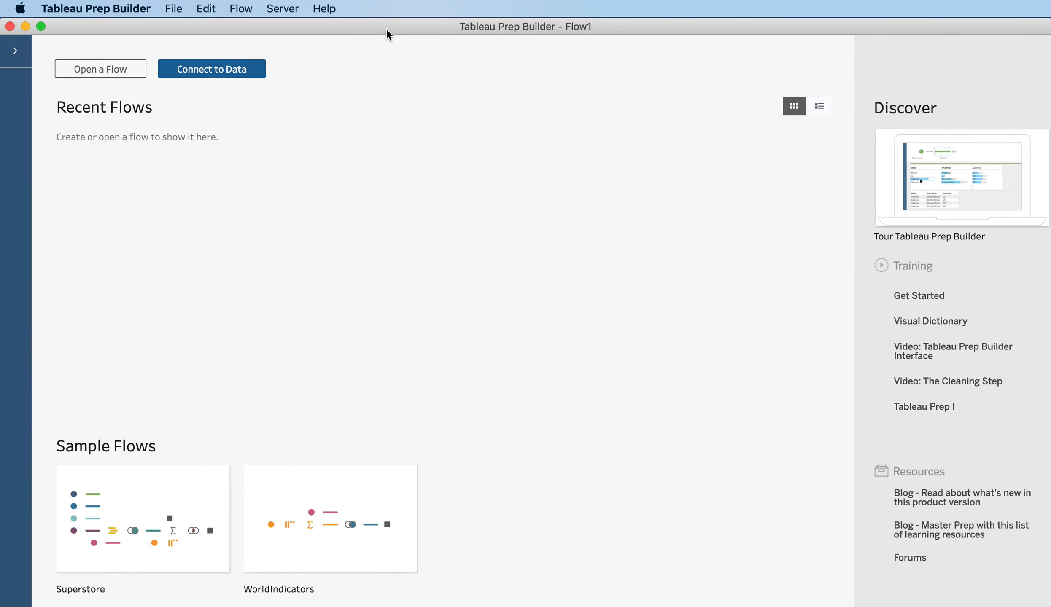
- Connect to the text file ACSDP1Y2018.DP03_data_with_overlays_2021-02-09T183819.csv in the new flow
{"action": "left_click", "coordinate": [213, 68]}
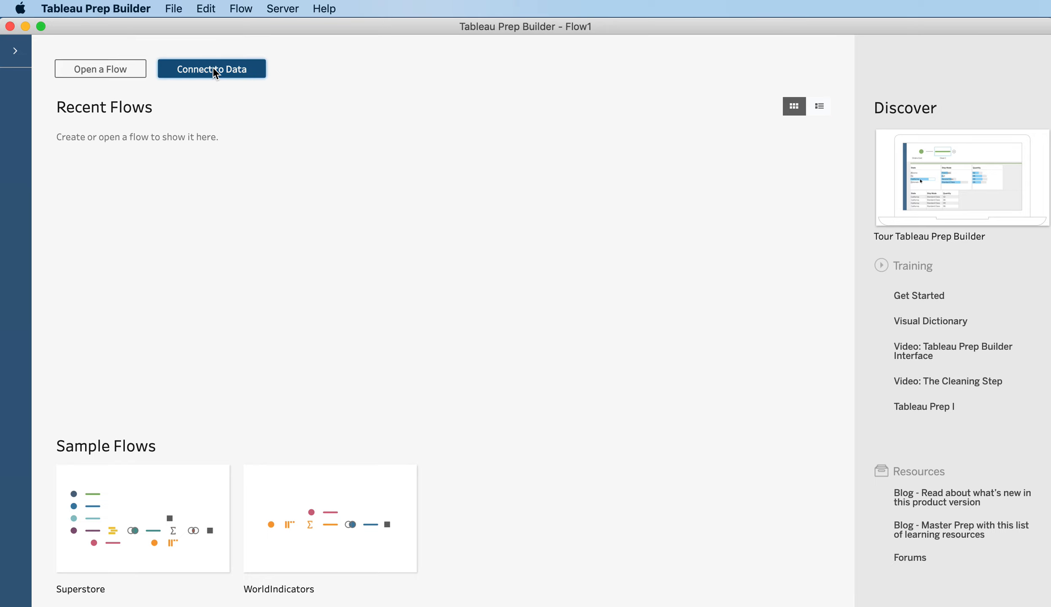
{"action": "left_click", "coordinate": [202, 274]}
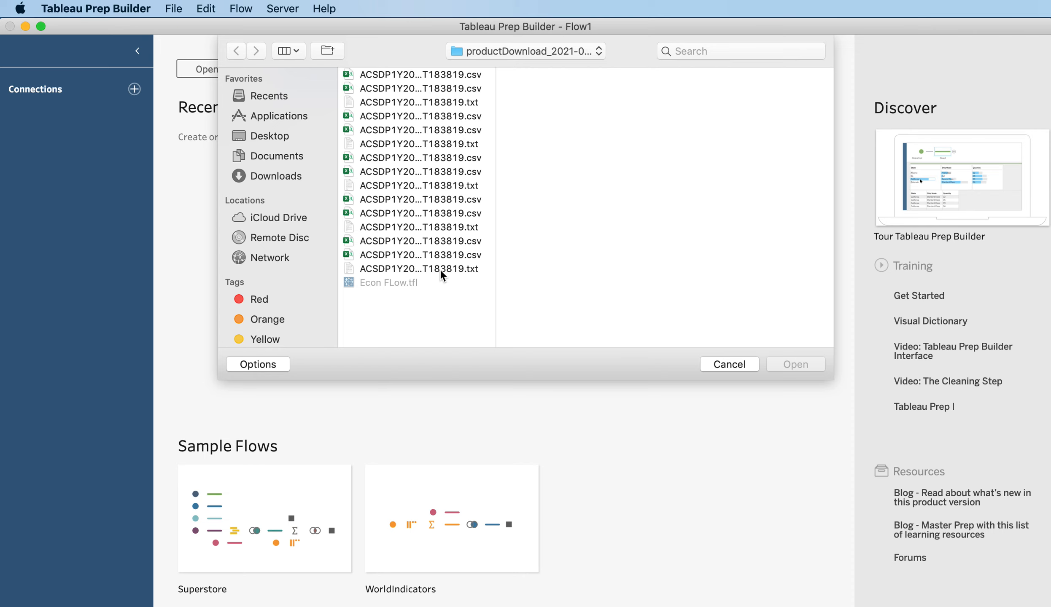
{"action": "left_click", "coordinate": [413, 241]}
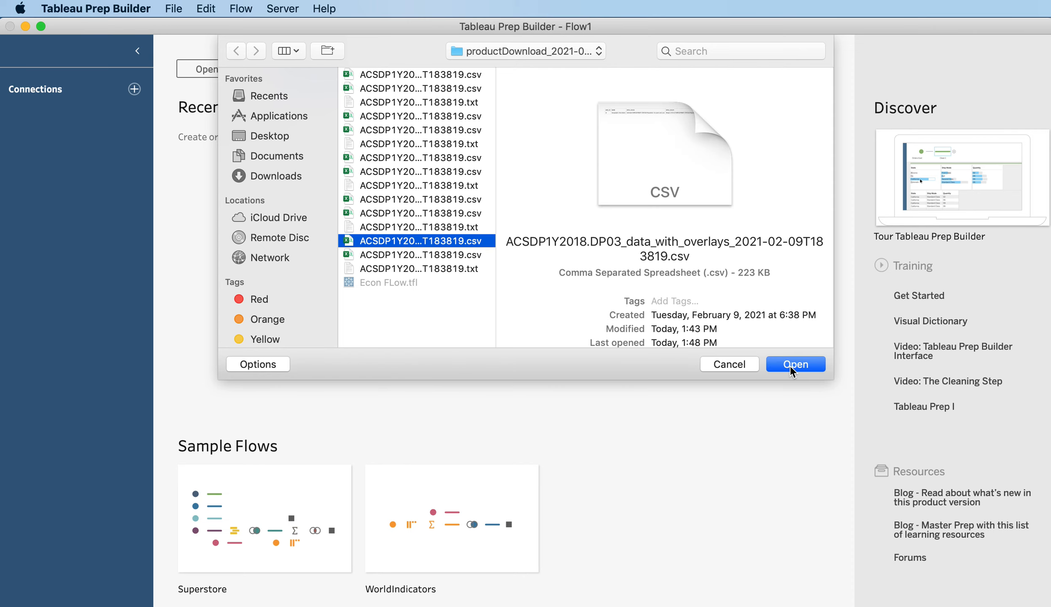
{"action": "left_click", "coordinate": [790, 364]}
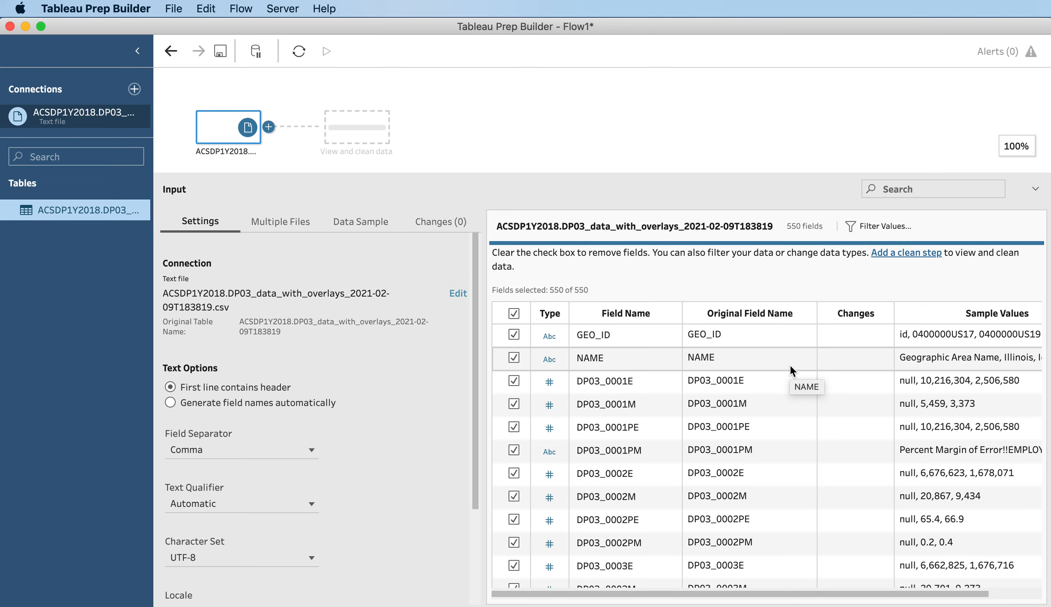
- Deselect all fields of the 2018 DP03 input and re-include only NAME and DP03_0009PE
{"action": "scroll", "coordinate": [696, 360], "scroll_direction": "down", "scroll_amount": 1}
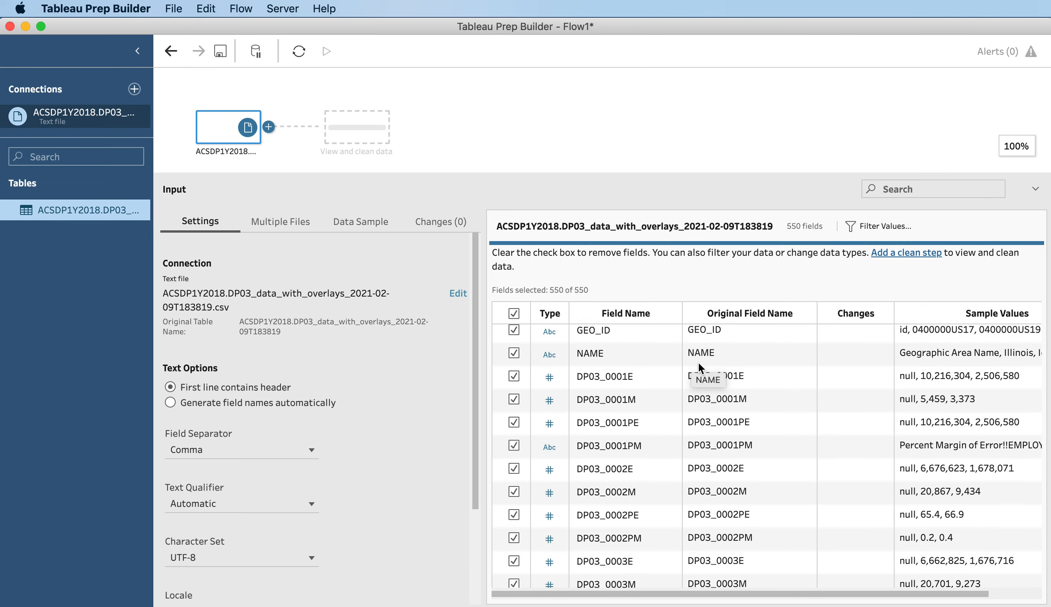
{"action": "scroll", "coordinate": [590, 359], "scroll_direction": "up", "scroll_amount": 1}
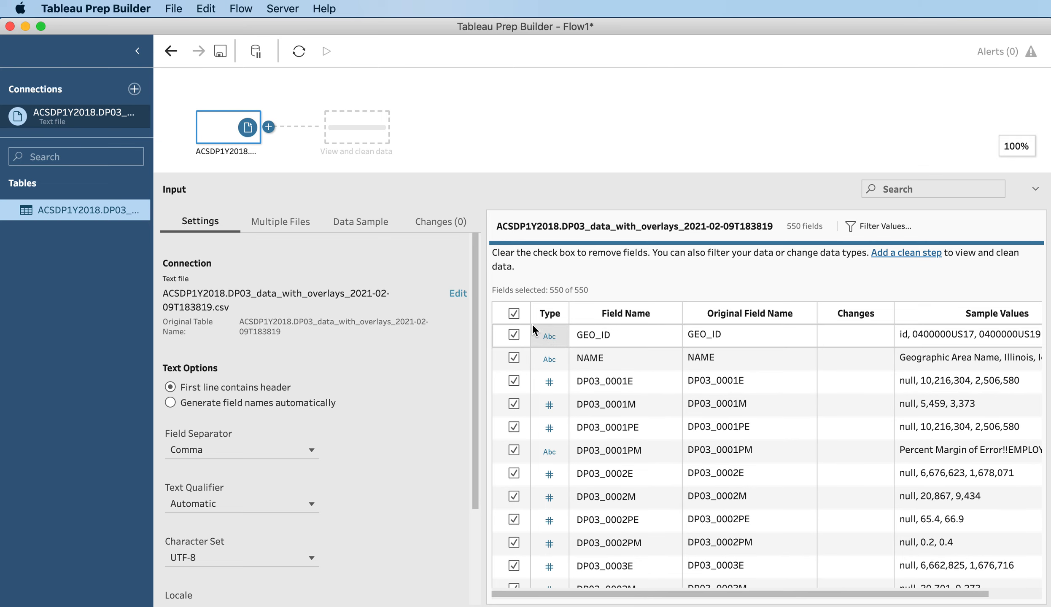
{"action": "left_click", "coordinate": [514, 313]}
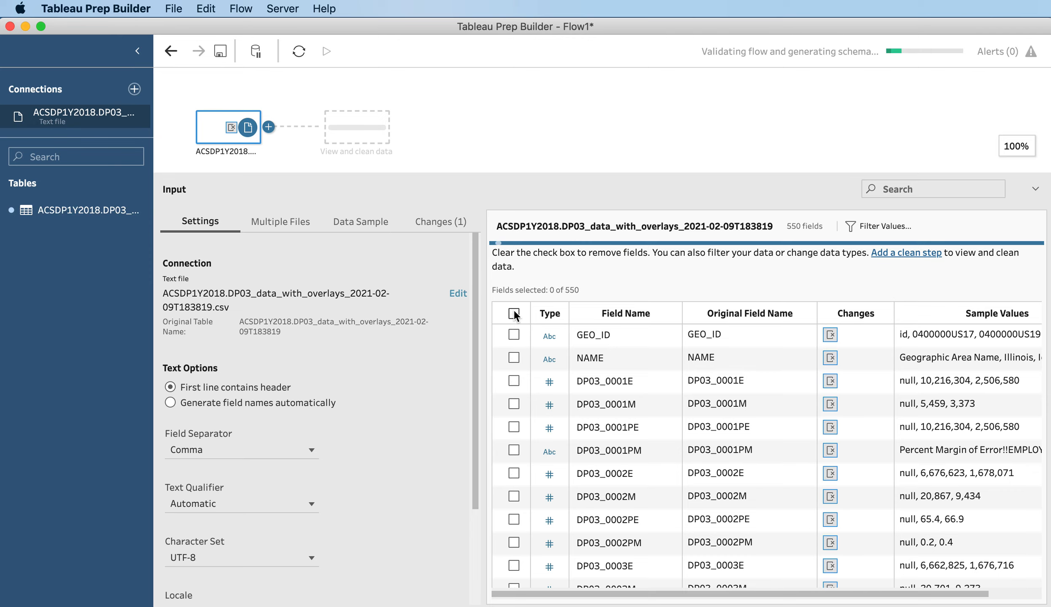
{"action": "left_click", "coordinate": [514, 357]}
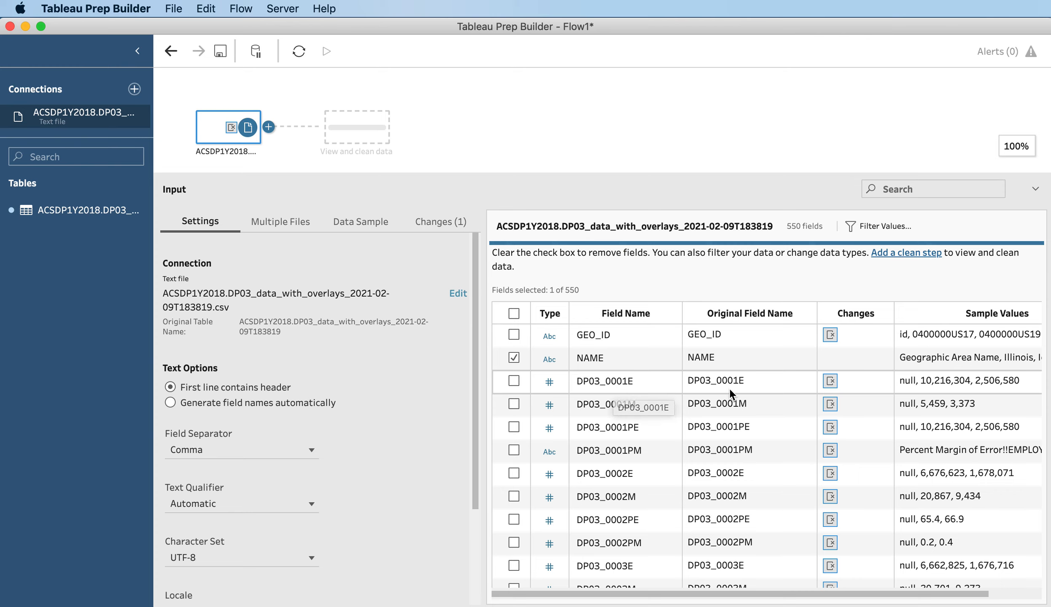
{"action": "scroll", "coordinate": [773, 392], "scroll_direction": "down", "scroll_amount": 10}
{"action": "scroll", "coordinate": [770, 394], "scroll_direction": "down", "scroll_amount": 6}
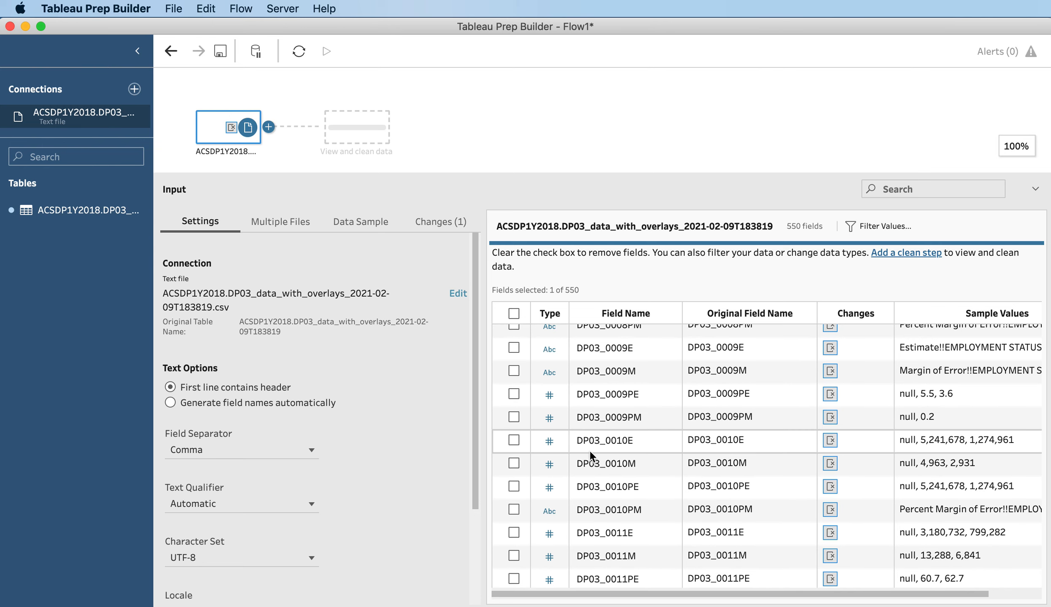
{"action": "left_click", "coordinate": [513, 394]}
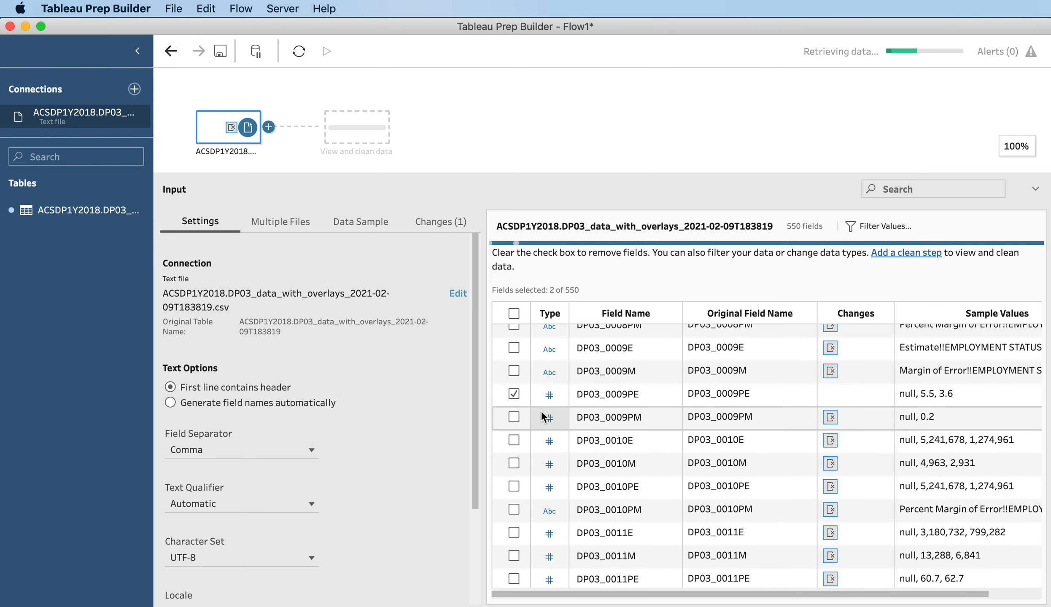
- Include the fields DP03_0086E, DP03_0087E and DP03_0088E in the 2018 input
{"action": "scroll", "coordinate": [741, 463], "scroll_direction": "down", "scroll_amount": 20}
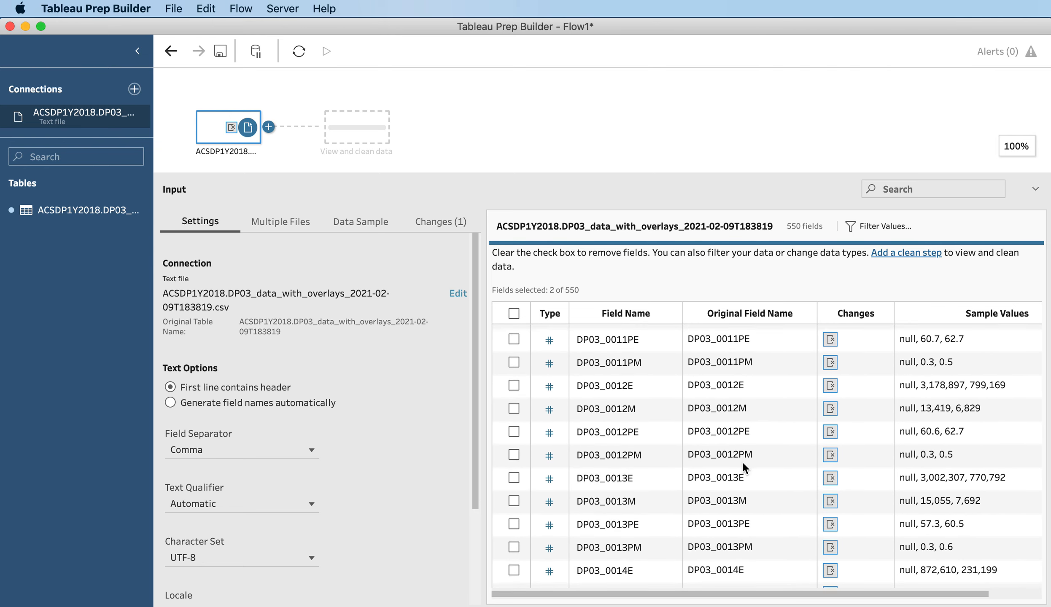
{"action": "scroll", "coordinate": [742, 464], "scroll_direction": "down", "scroll_amount": 20}
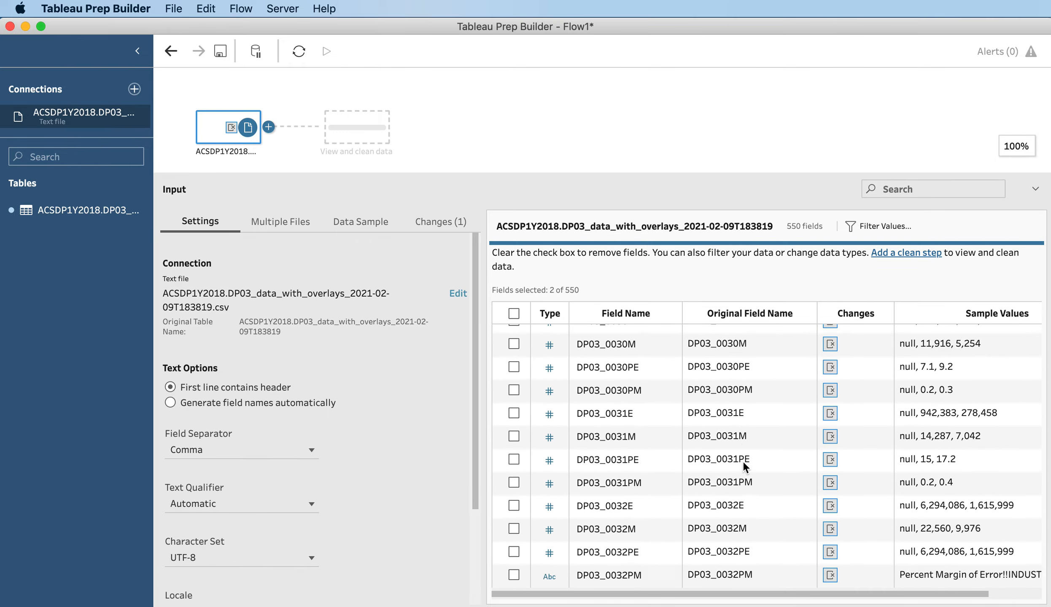
{"action": "scroll", "coordinate": [743, 464], "scroll_direction": "down", "scroll_amount": 20}
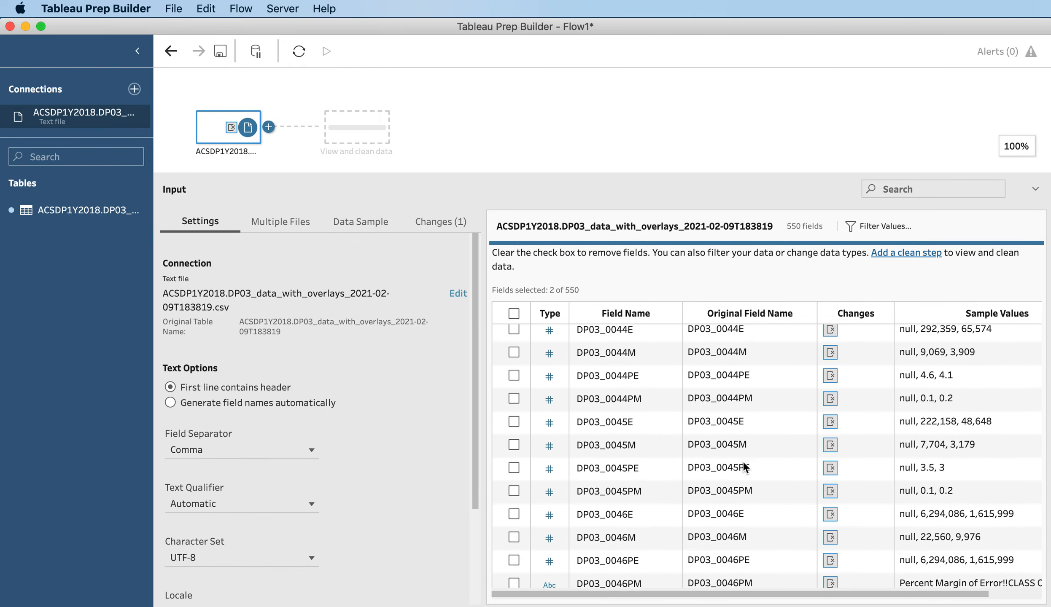
{"action": "scroll", "coordinate": [743, 461], "scroll_direction": "down", "scroll_amount": 18}
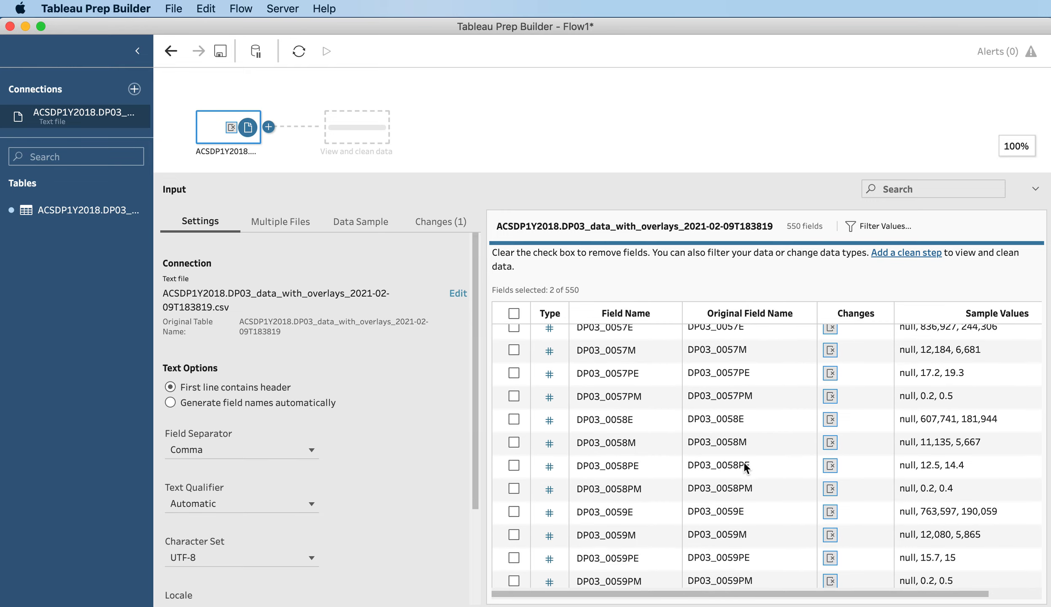
{"action": "scroll", "coordinate": [744, 461], "scroll_direction": "down", "scroll_amount": 14}
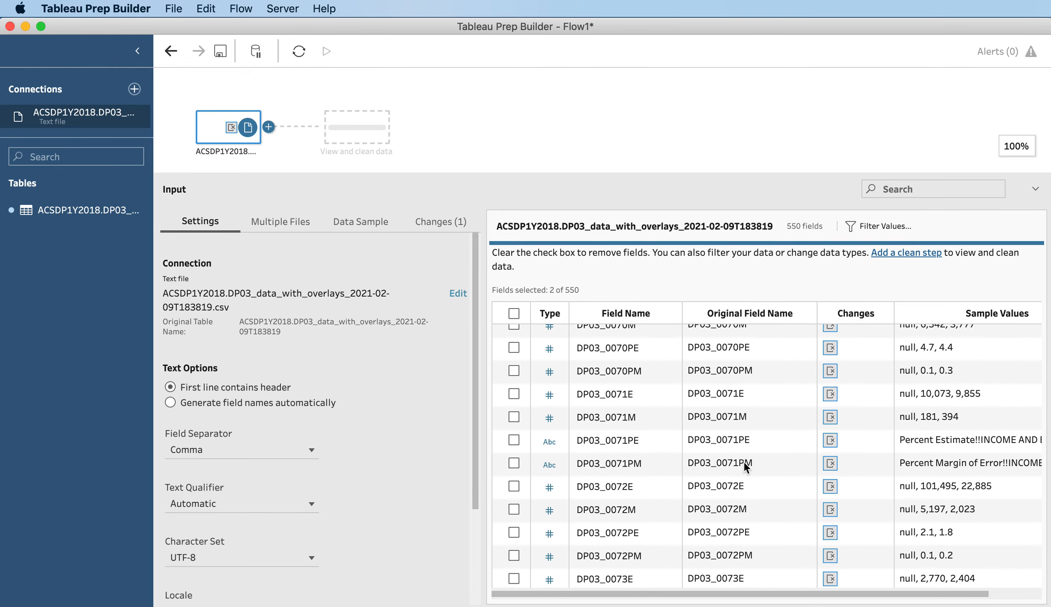
{"action": "scroll", "coordinate": [742, 460], "scroll_direction": "down", "scroll_amount": 10}
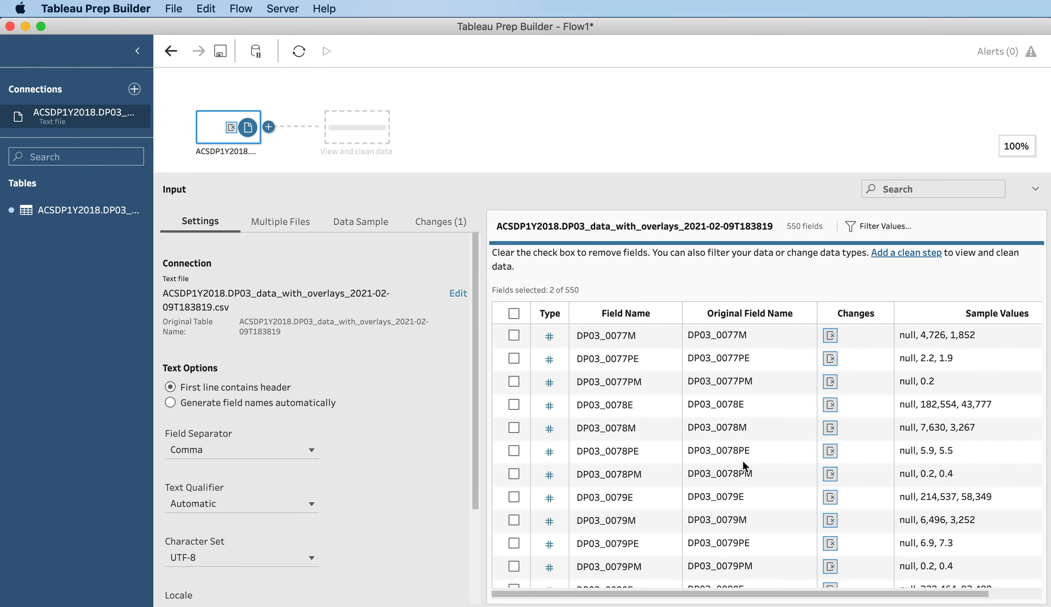
{"action": "scroll", "coordinate": [743, 459], "scroll_direction": "down", "scroll_amount": 1}
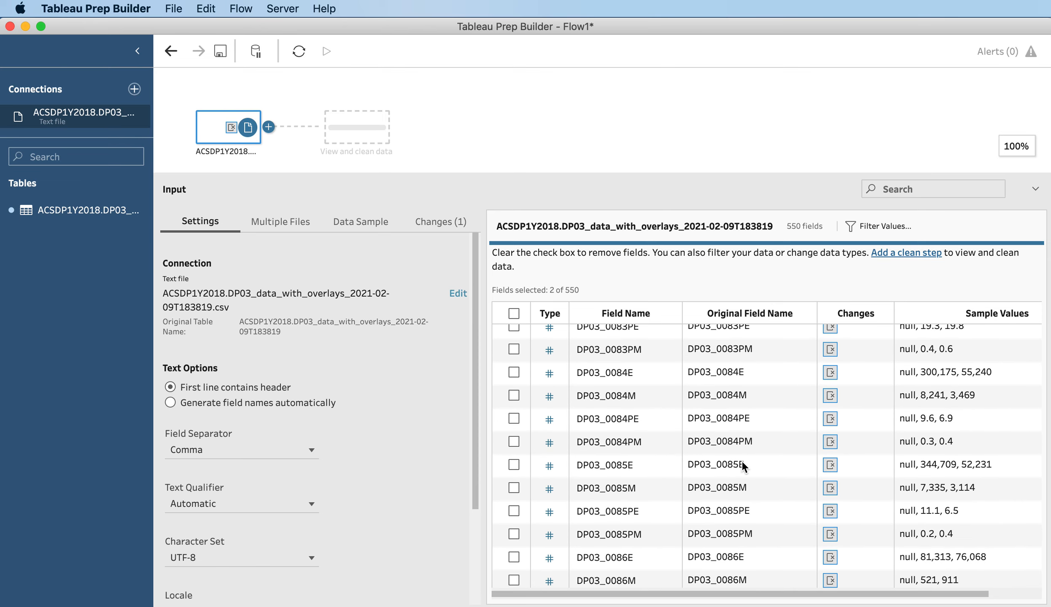
{"action": "left_click", "coordinate": [514, 557]}
{"action": "scroll", "coordinate": [756, 510], "scroll_direction": "down", "scroll_amount": 3}
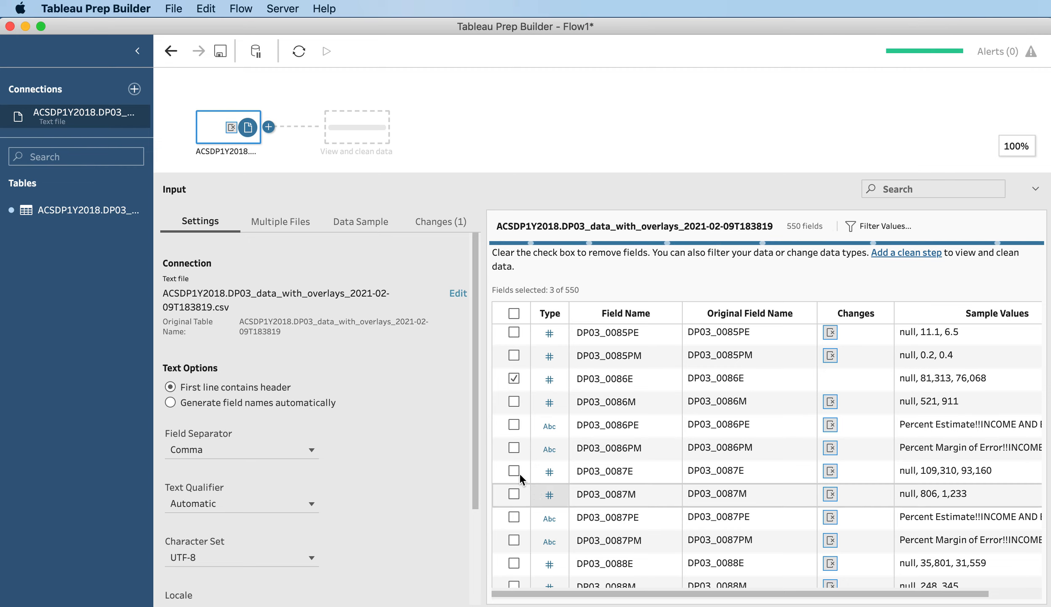
{"action": "left_click", "coordinate": [514, 470]}
{"action": "scroll", "coordinate": [524, 464], "scroll_direction": "down", "scroll_amount": 2}
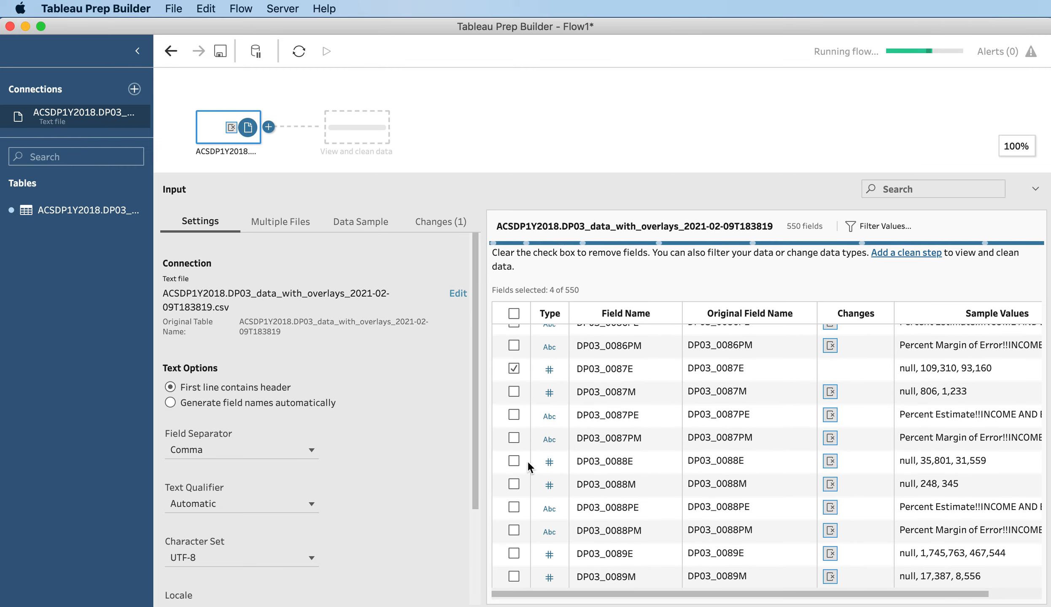
{"action": "left_click", "coordinate": [514, 460]}
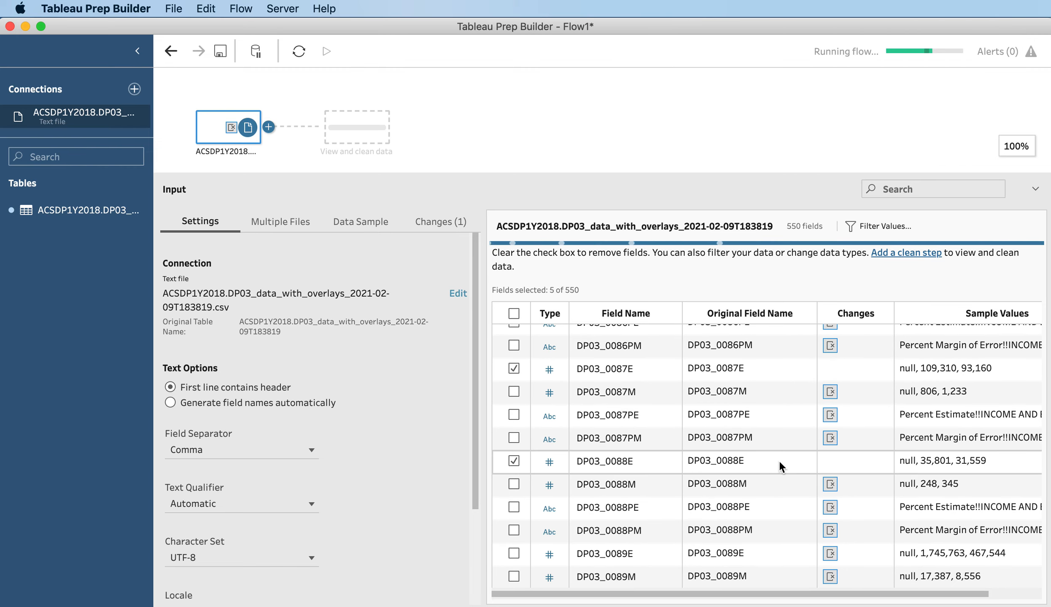
- Include the field DP03_0096PE in the 2018 input's field selection
{"action": "scroll", "coordinate": [778, 466], "scroll_direction": "down", "scroll_amount": 10}
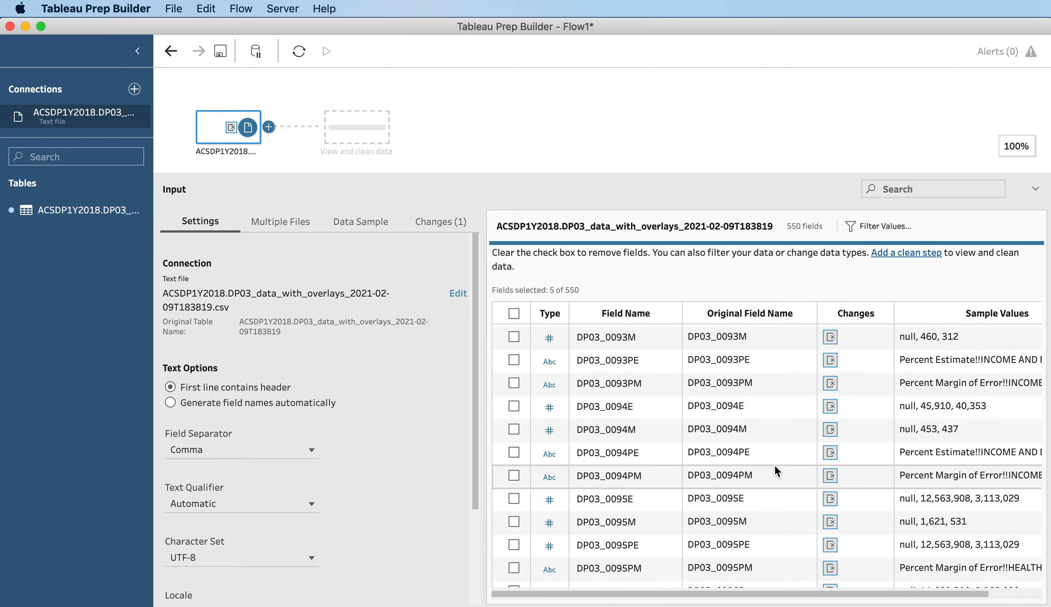
{"action": "scroll", "coordinate": [775, 465], "scroll_direction": "down", "scroll_amount": 1}
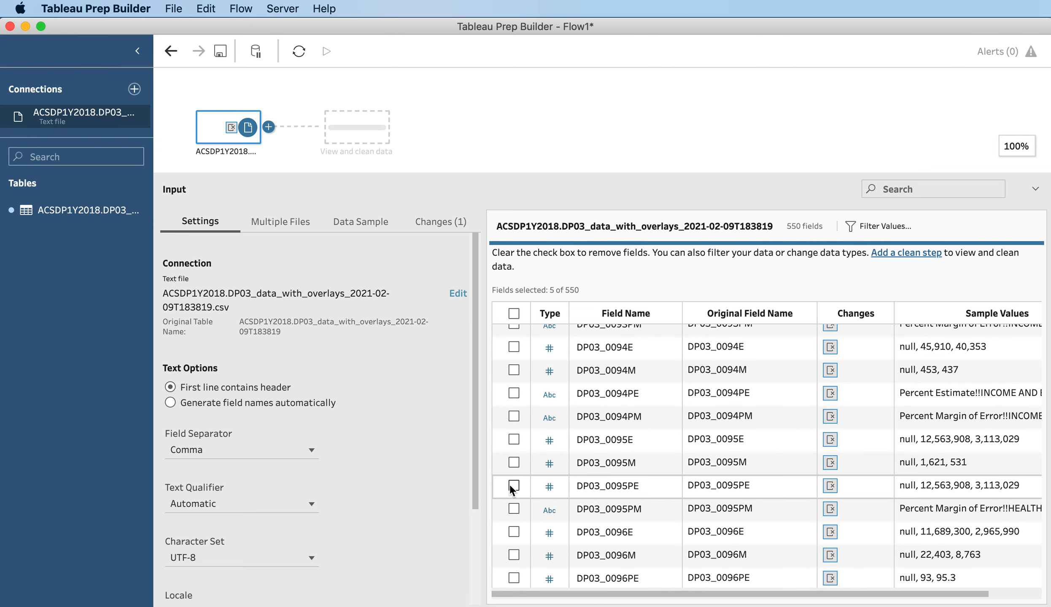
{"action": "scroll", "coordinate": [513, 488], "scroll_direction": "down", "scroll_amount": 2}
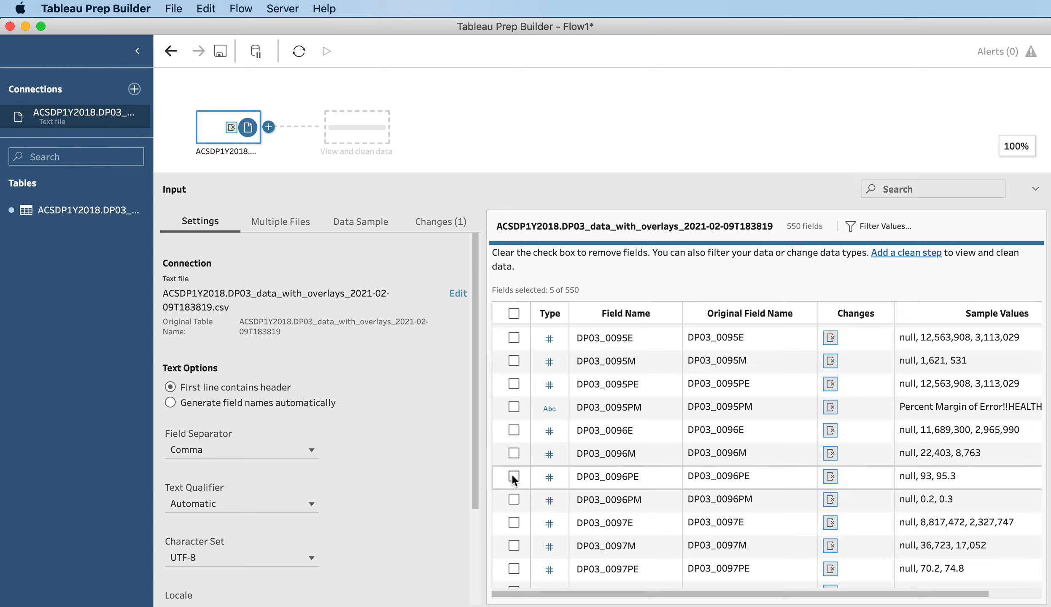
{"action": "left_click", "coordinate": [514, 474]}
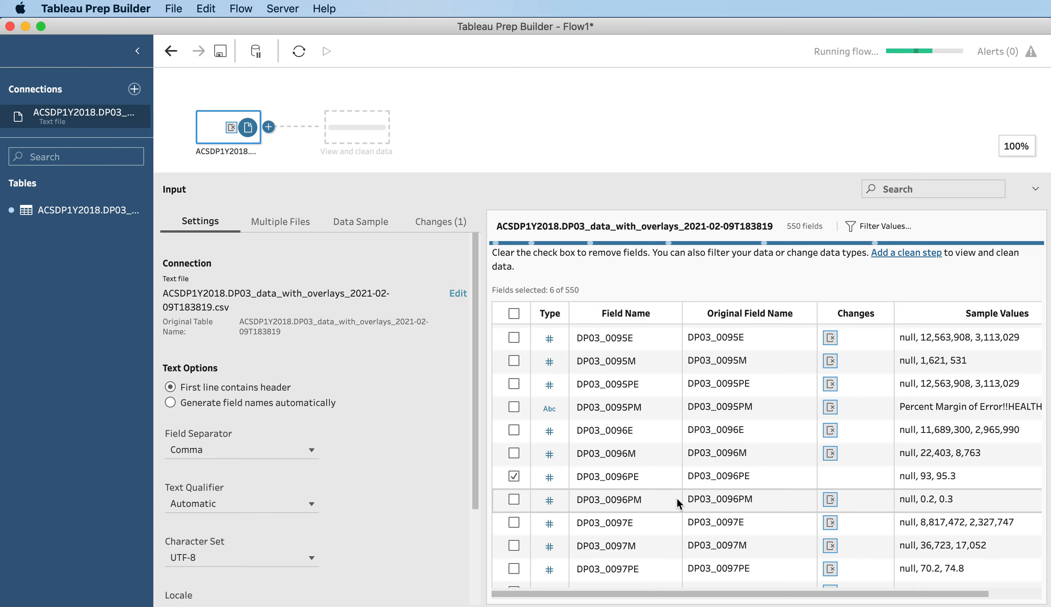
- Include the field DP03_0119PE in the 2018 input's field selection
{"action": "scroll", "coordinate": [793, 467], "scroll_direction": "down", "scroll_amount": 10}
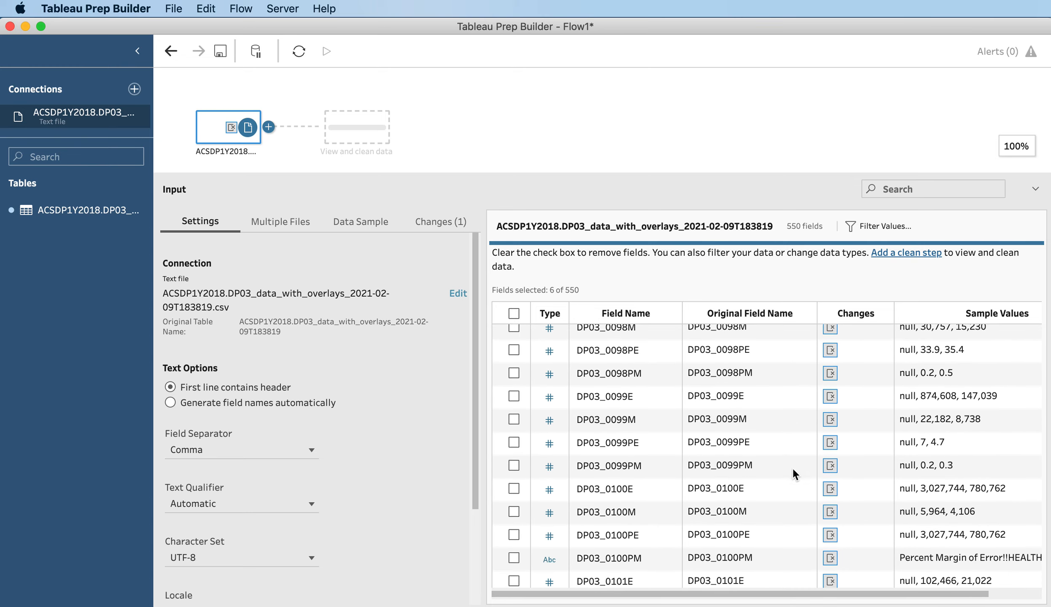
{"action": "scroll", "coordinate": [793, 467], "scroll_direction": "down", "scroll_amount": 20}
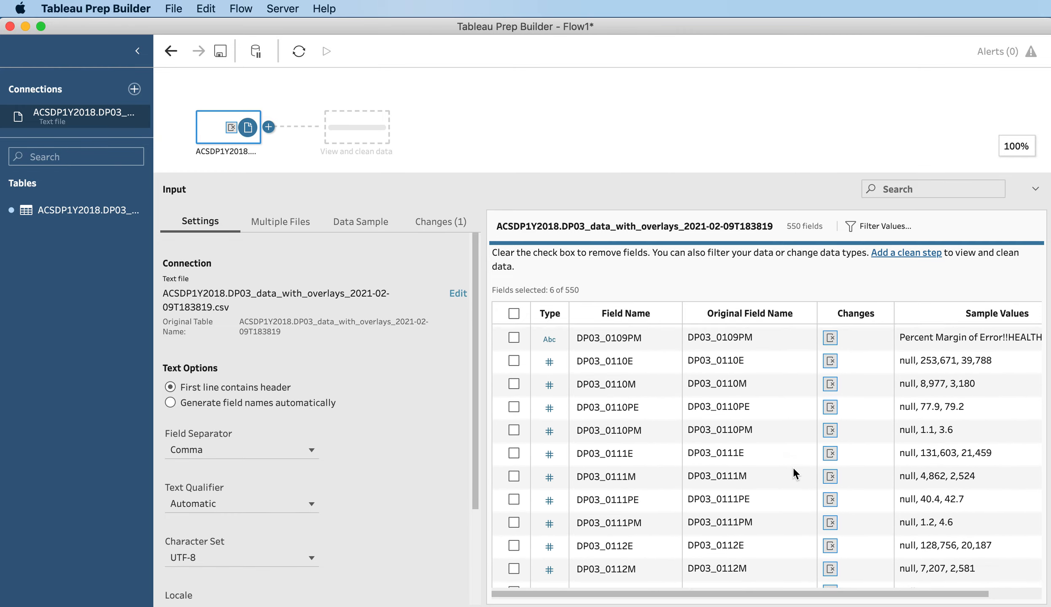
{"action": "scroll", "coordinate": [793, 467], "scroll_direction": "down", "scroll_amount": 10}
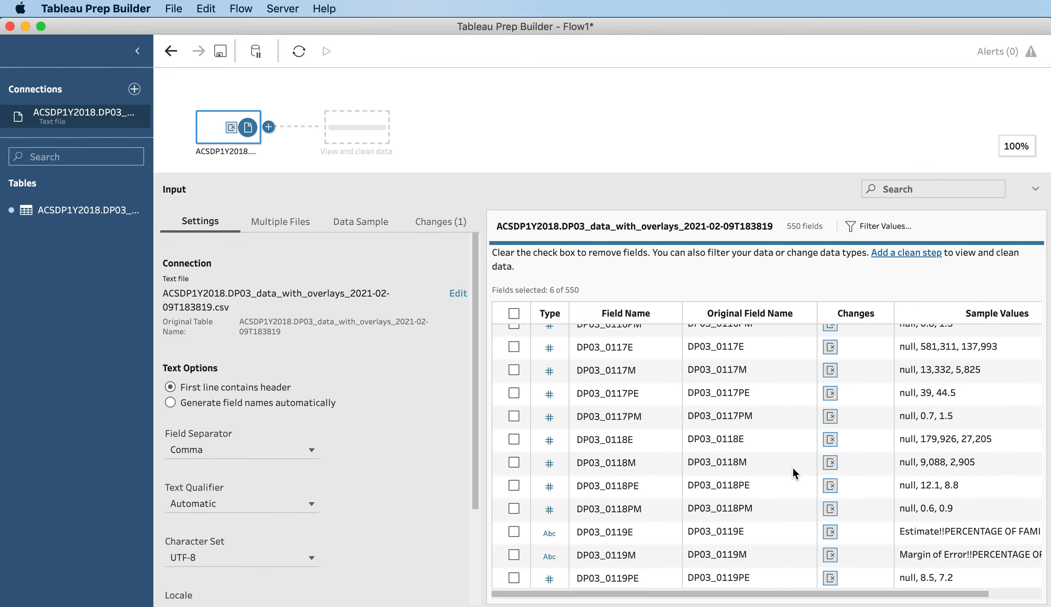
{"action": "scroll", "coordinate": [527, 536], "scroll_direction": "down", "scroll_amount": 2}
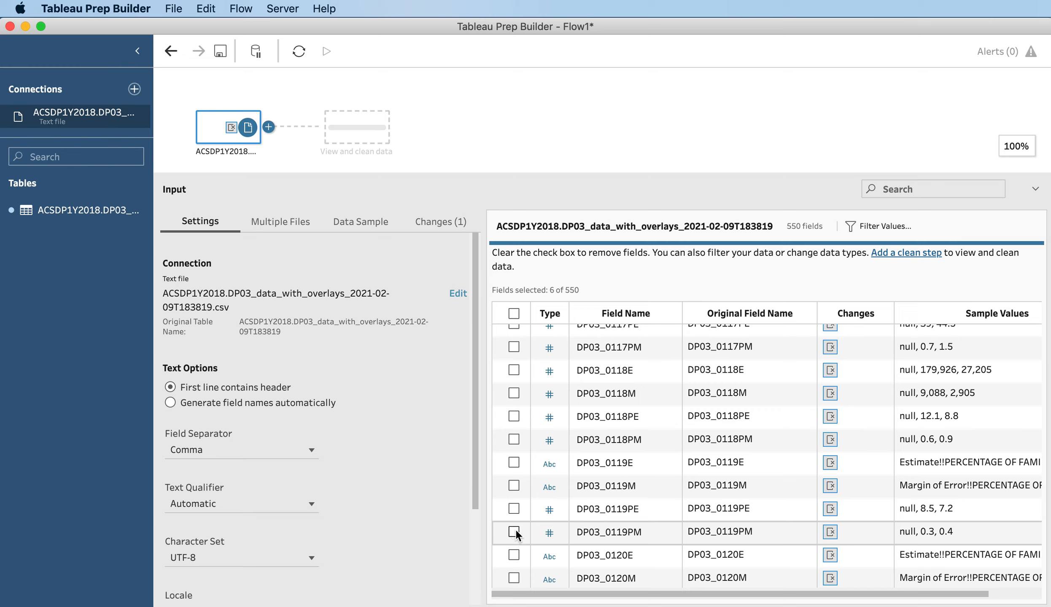
{"action": "left_click", "coordinate": [514, 509]}
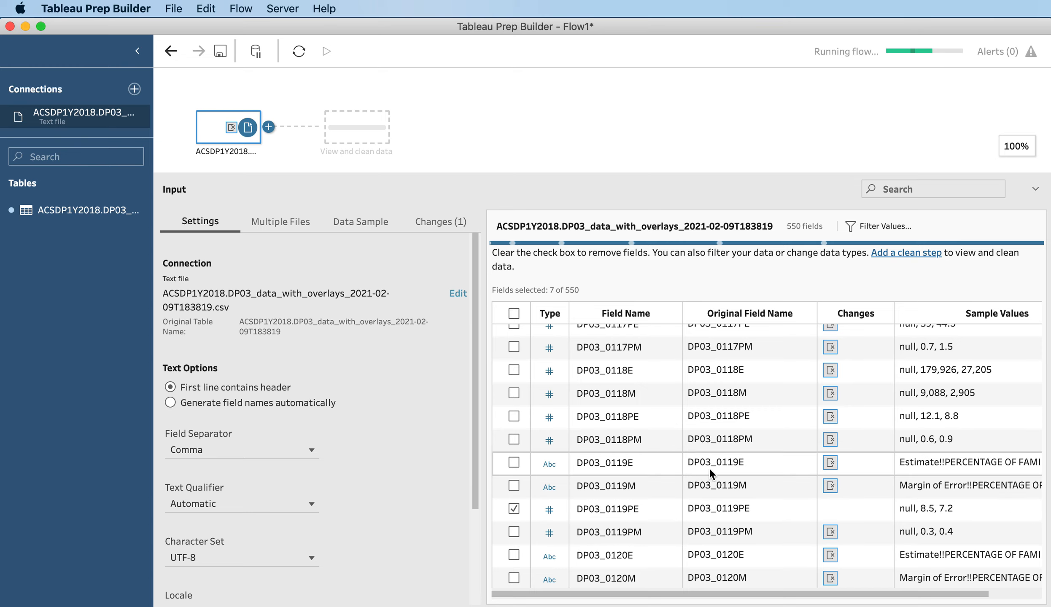
- Include the field DP03_0128PE in the 2018 input's field selection
{"action": "scroll", "coordinate": [753, 465], "scroll_direction": "down", "scroll_amount": 15}
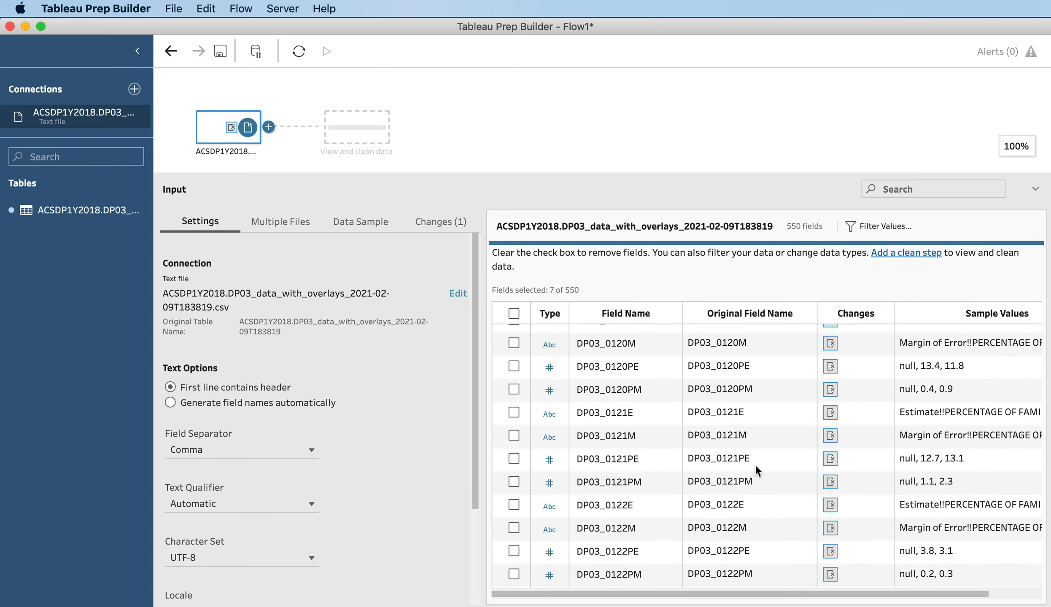
{"action": "scroll", "coordinate": [755, 465], "scroll_direction": "down", "scroll_amount": 7}
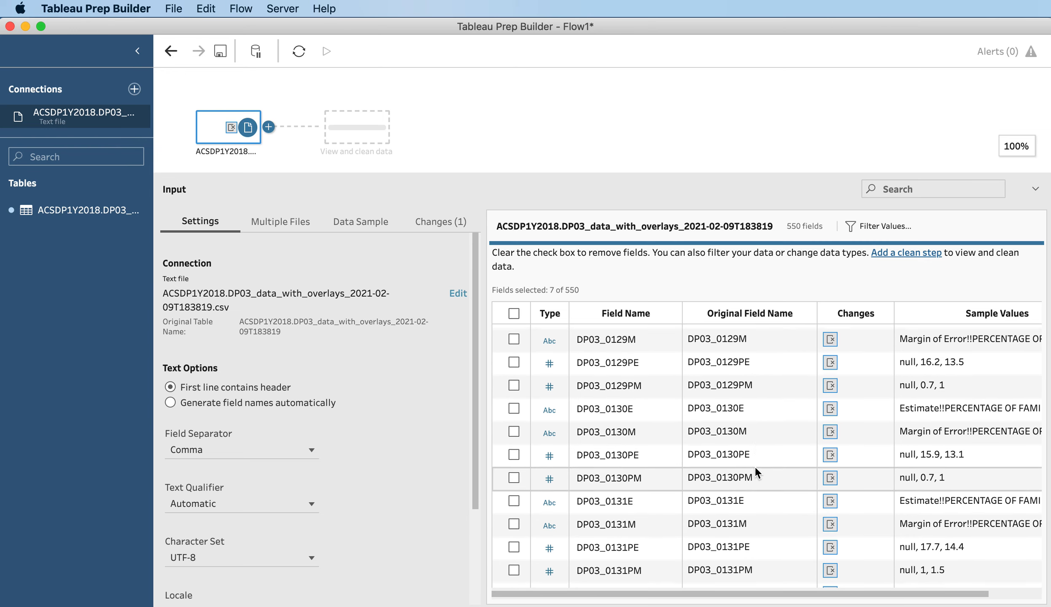
{"action": "scroll", "coordinate": [531, 388], "scroll_direction": "up", "scroll_amount": 3}
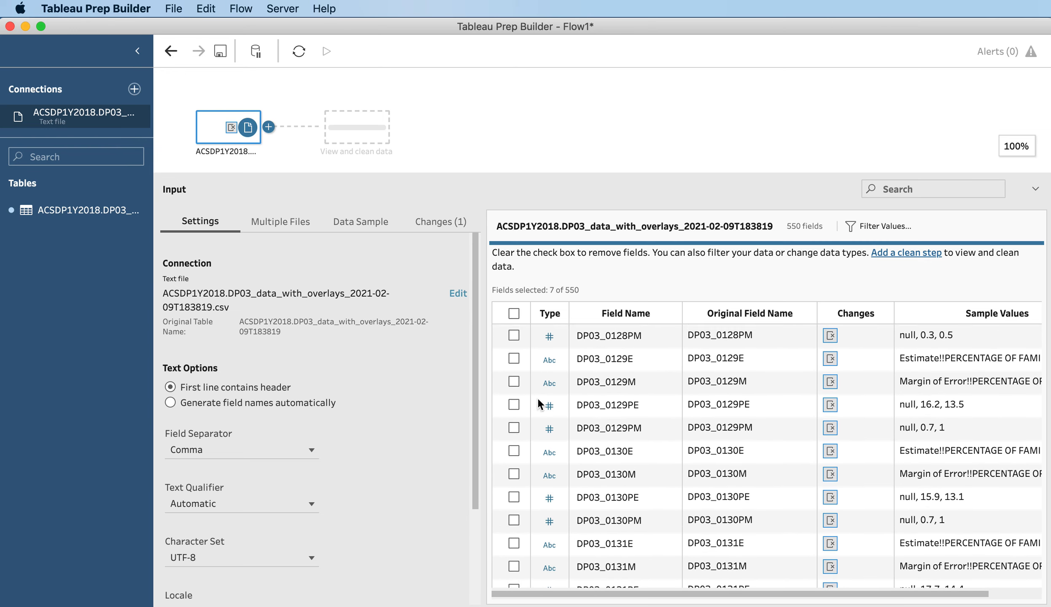
{"action": "left_click", "coordinate": [514, 362]}
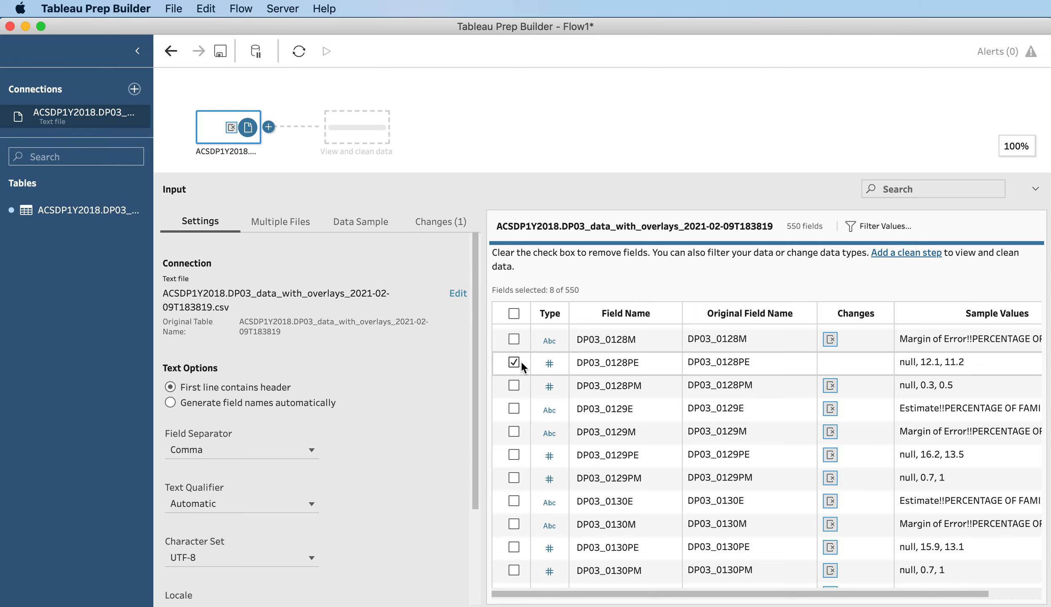
- Add a clean step after the 2018 input and filter the NAME field by selected values to exclude Geographic Area Name
{"action": "left_click", "coordinate": [271, 127]}
{"action": "left_click", "coordinate": [301, 166]}
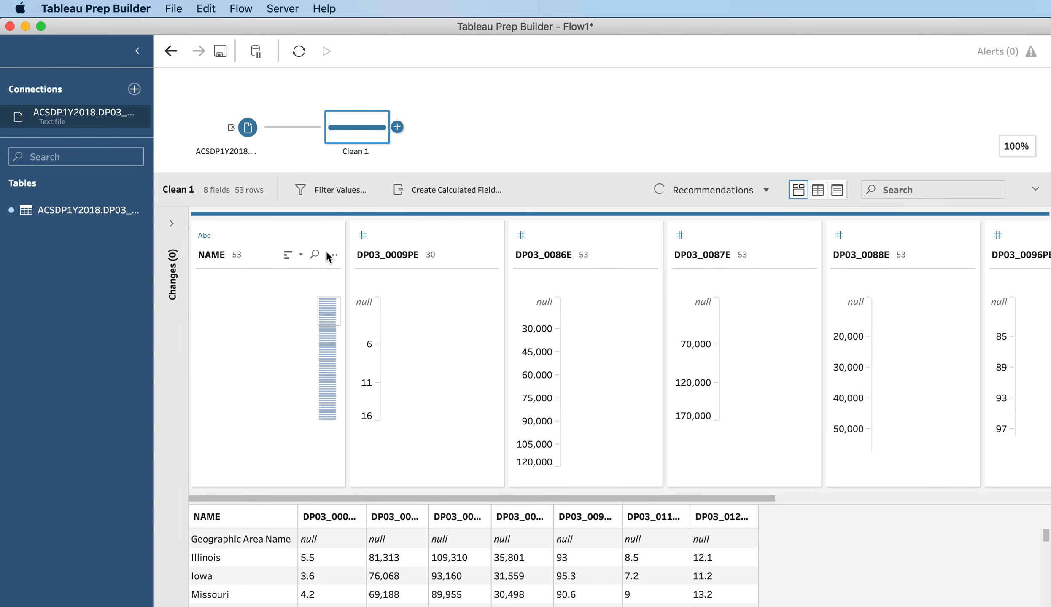
{"action": "left_click", "coordinate": [332, 254]}
{"action": "mouse_move", "coordinate": [370, 295]}
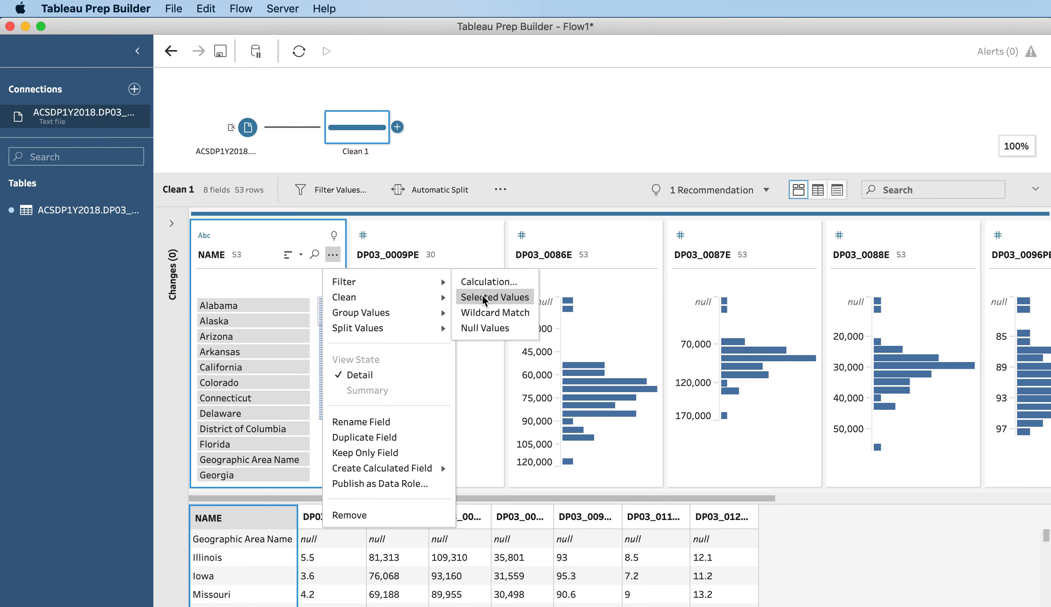
{"action": "left_click", "coordinate": [481, 296]}
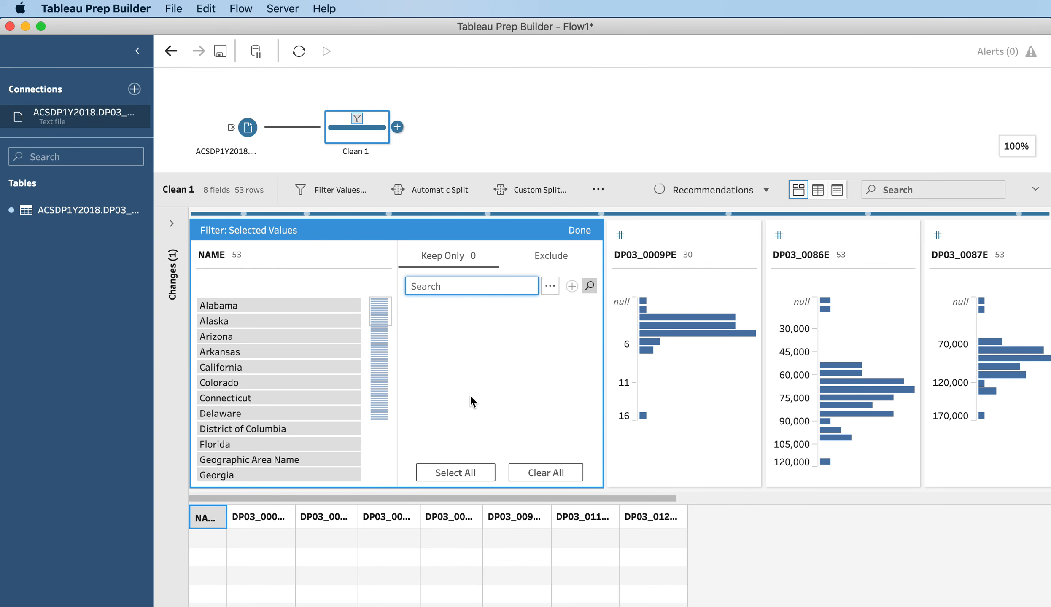
{"action": "scroll", "coordinate": [497, 383], "scroll_direction": "down", "scroll_amount": 2}
{"action": "scroll", "coordinate": [497, 379], "scroll_direction": "down", "scroll_amount": 1}
{"action": "left_click", "coordinate": [409, 372]}
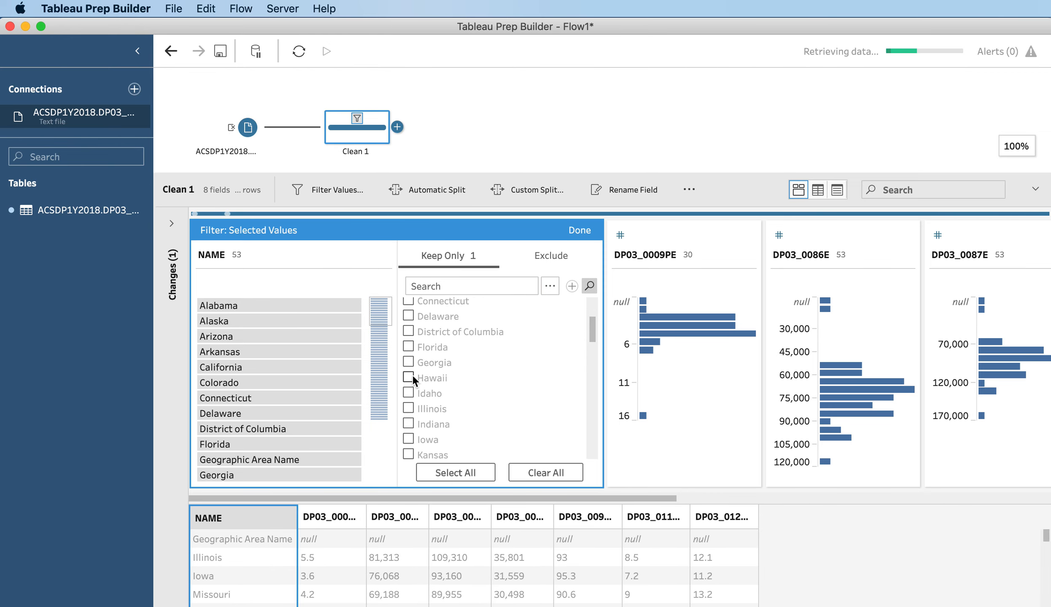
{"action": "left_click", "coordinate": [555, 255]}
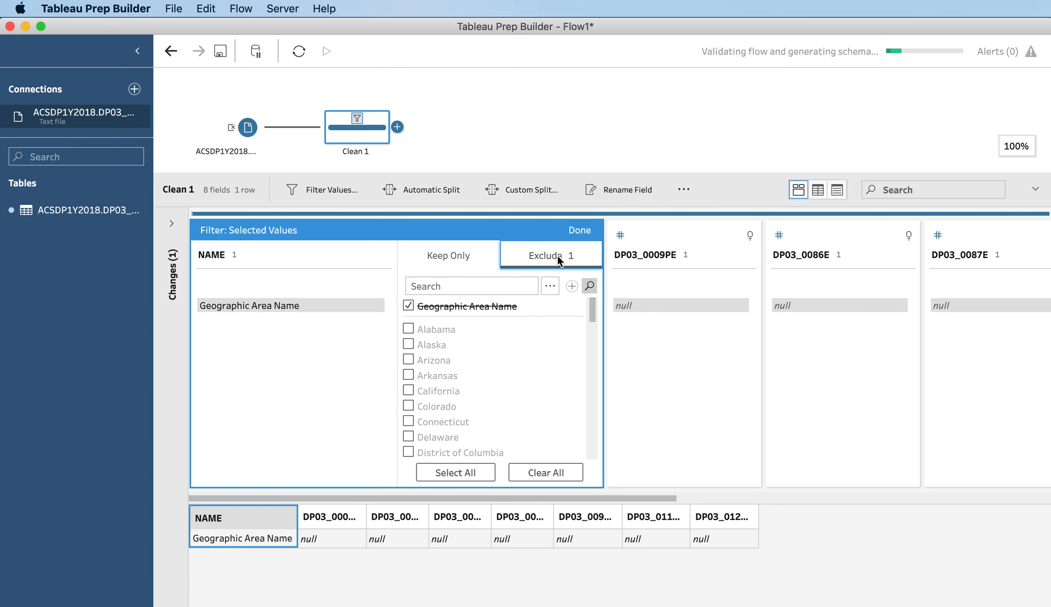
{"action": "left_click", "coordinate": [580, 230]}
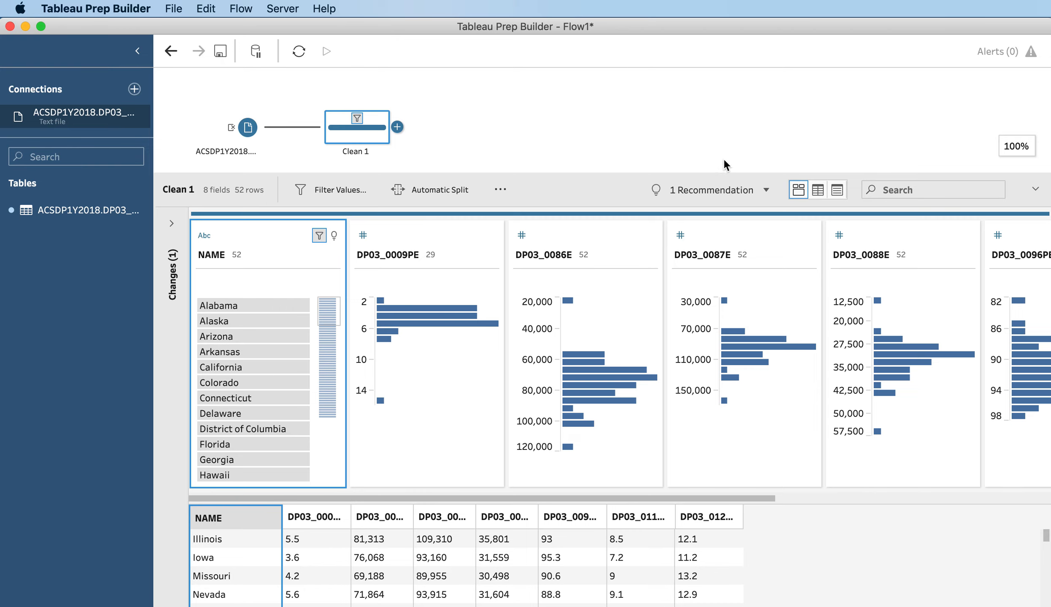
- Show the Clean 1 fields as a list and rename the field DP03_0009PE as Unemployment Rate
{"action": "left_click", "coordinate": [837, 189]}
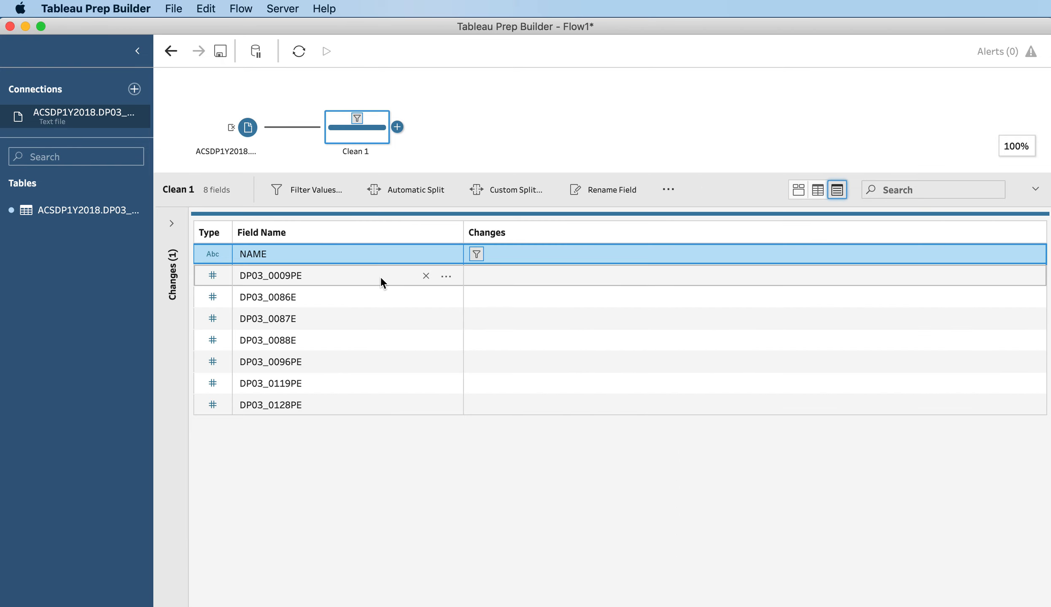
{"action": "left_click", "coordinate": [445, 273]}
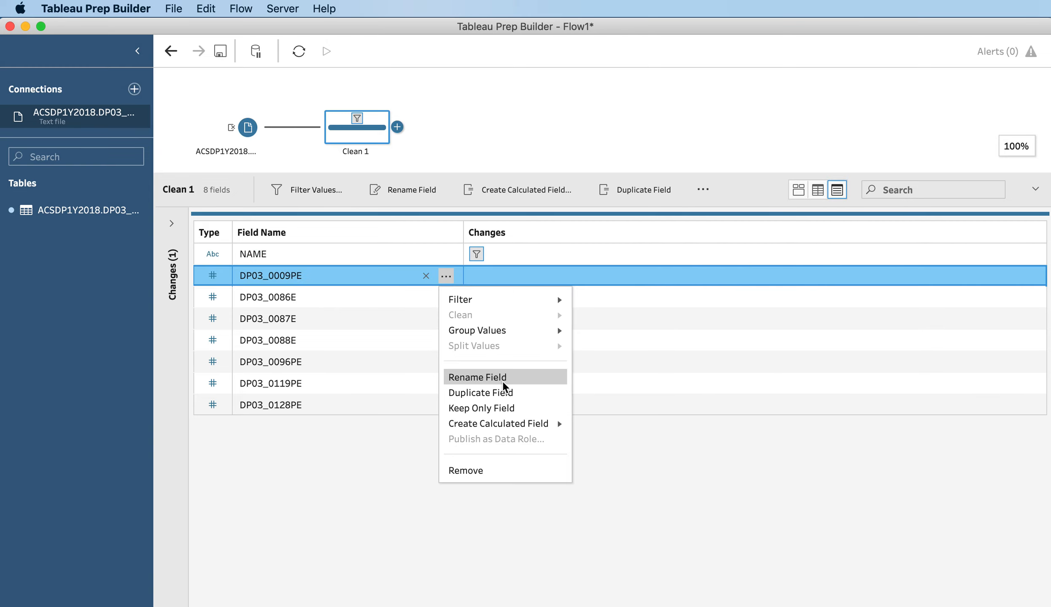
{"action": "left_click", "coordinate": [512, 375]}
{"action": "type", "text": "Uneomp"}
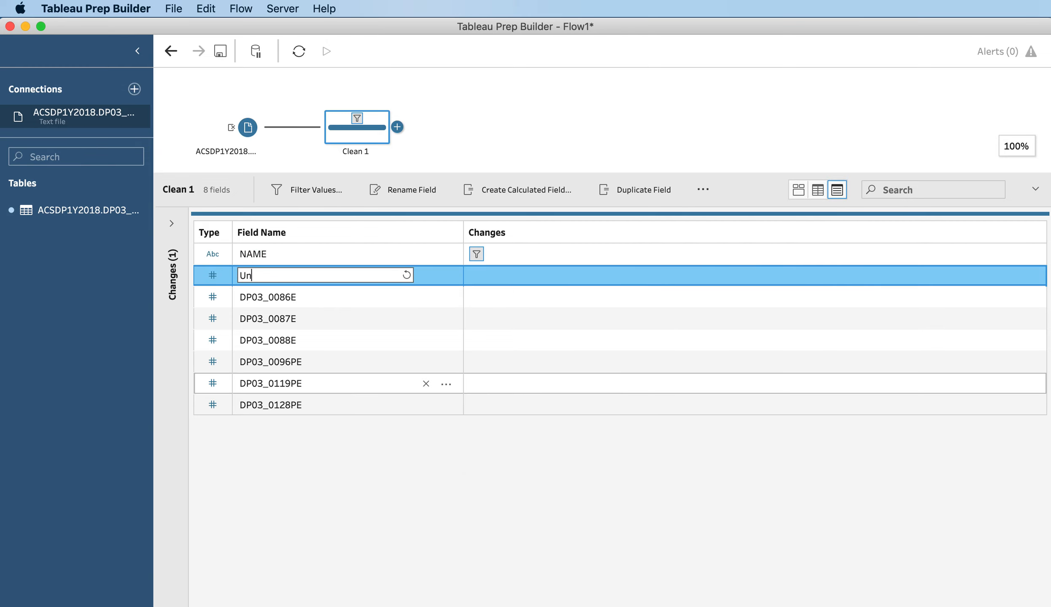
{"action": "key", "text": "BackSpace"}
{"action": "key", "text": "BackSpace"}
{"action": "key", "text": "BackSpace"}
{"action": "type", "text": "mployment Rate"}
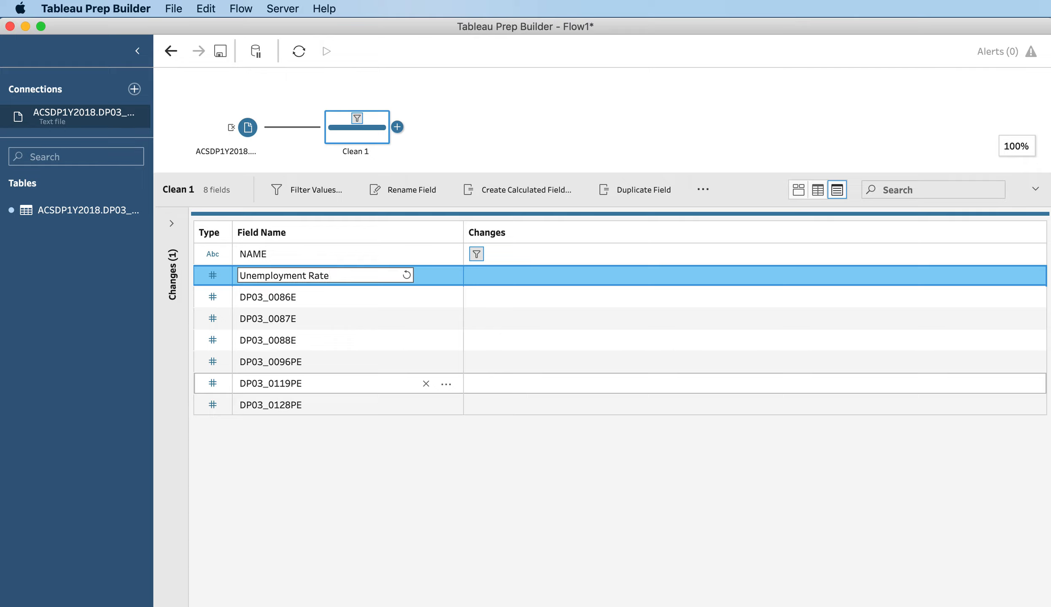
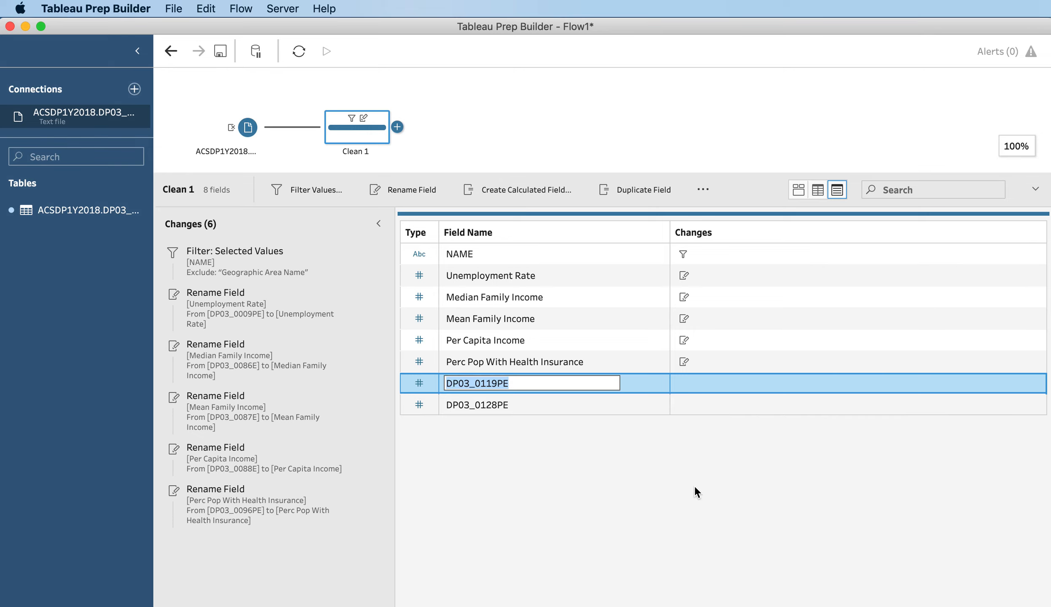
- Rename the field DP03_0119PE as Perc Families Below Poverty Level
{"action": "type", "text": "Perc F"}
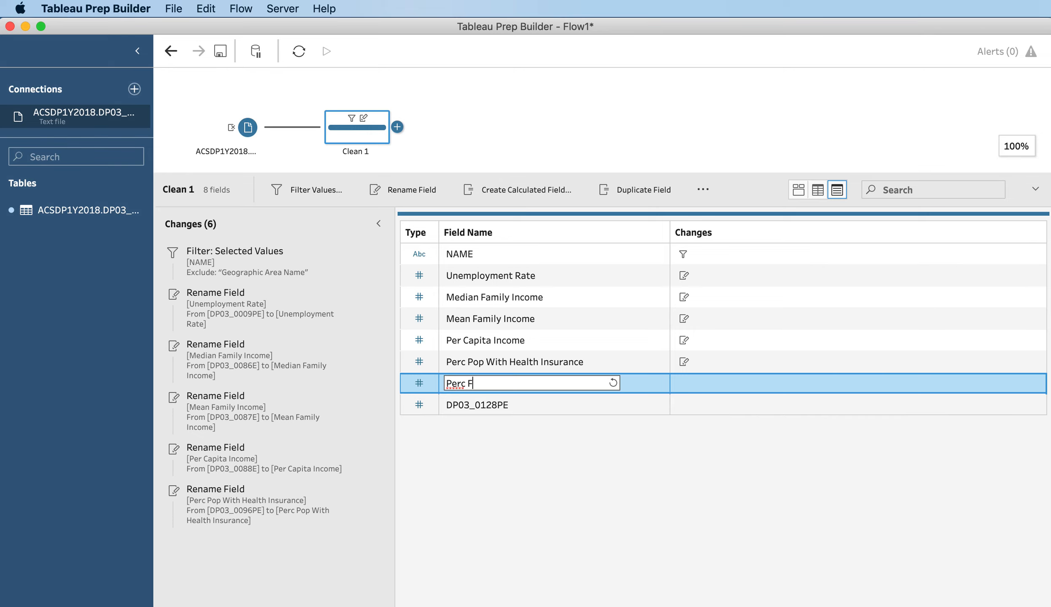
{"action": "type", "text": "amilies Below"}
{"action": "type", "text": " Pocert"}
{"action": "type", "text": "verty Lev"}
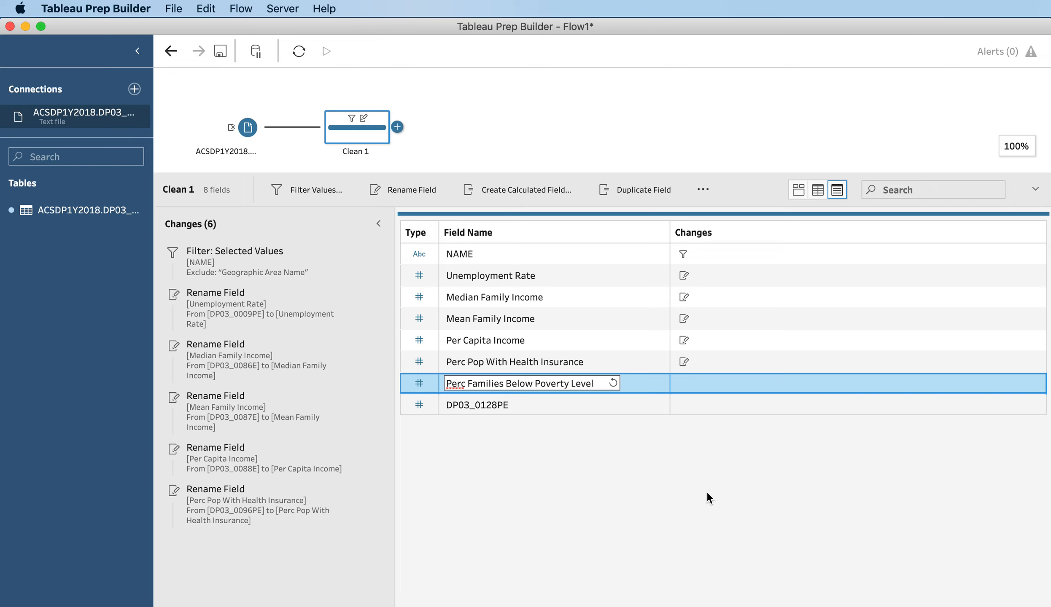
- Rename the field DP03_0128PE as Perc Ind Below Poverty Level
{"action": "left_click", "coordinate": [610, 408]}
{"action": "left_click", "coordinate": [652, 405]}
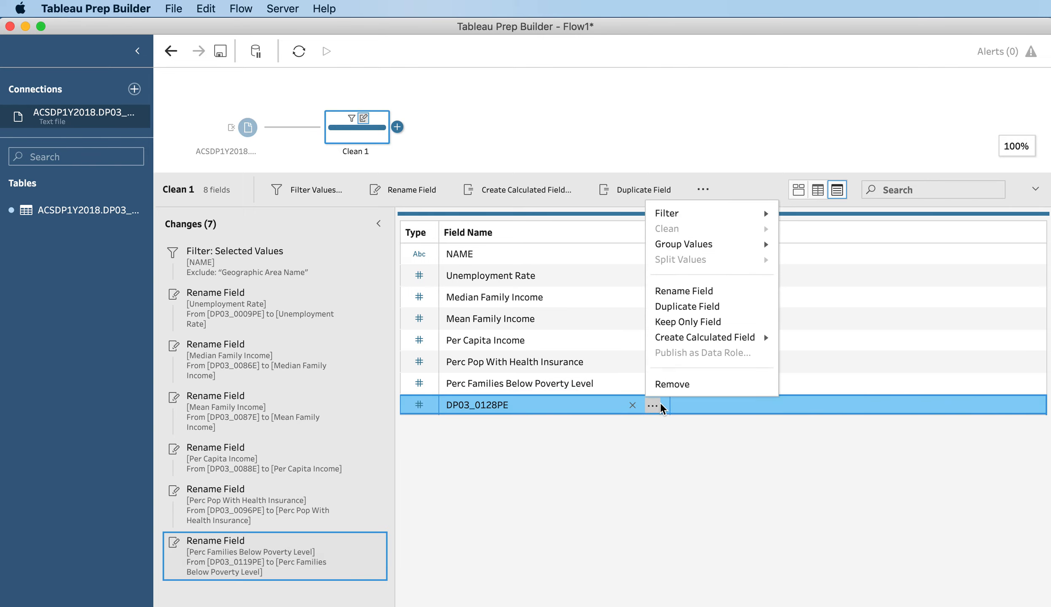
{"action": "left_click", "coordinate": [683, 292]}
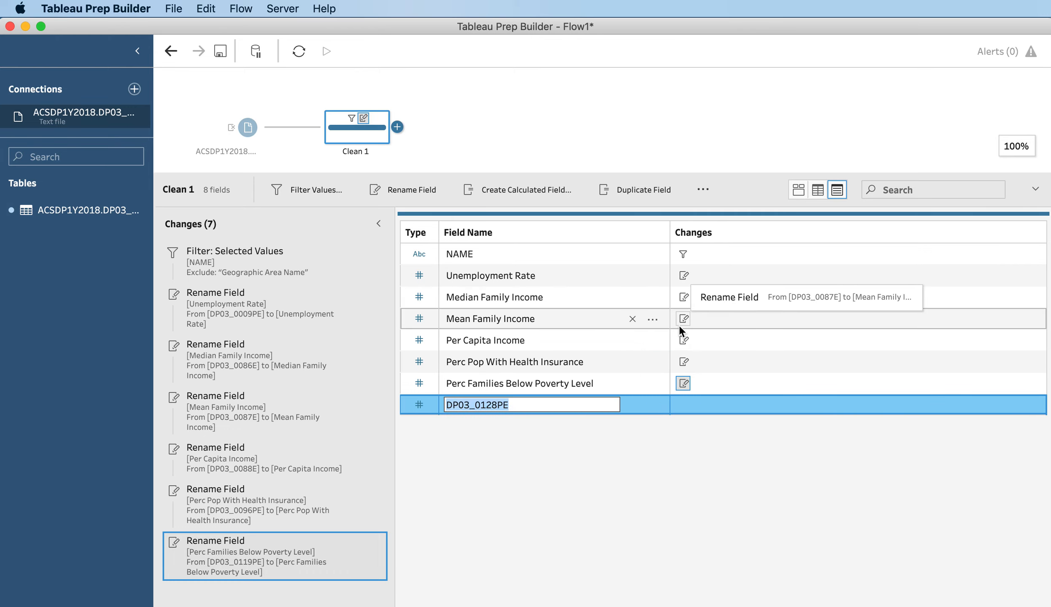
{"action": "type", "text": "Perc "}
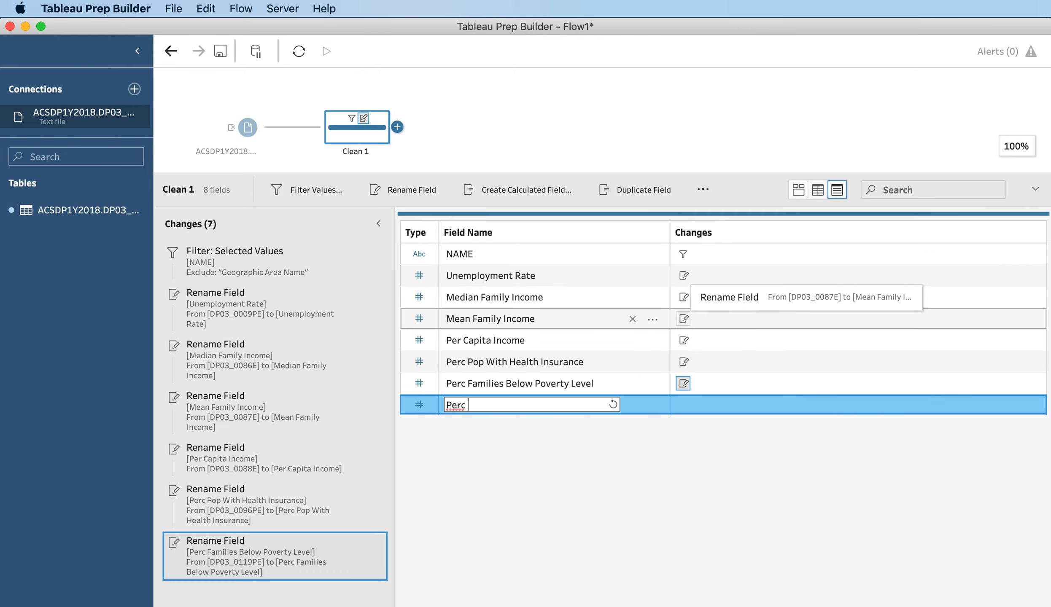
{"action": "type", "text": "Ind Below Poverty Level"}
{"action": "left_click", "coordinate": [629, 551]}
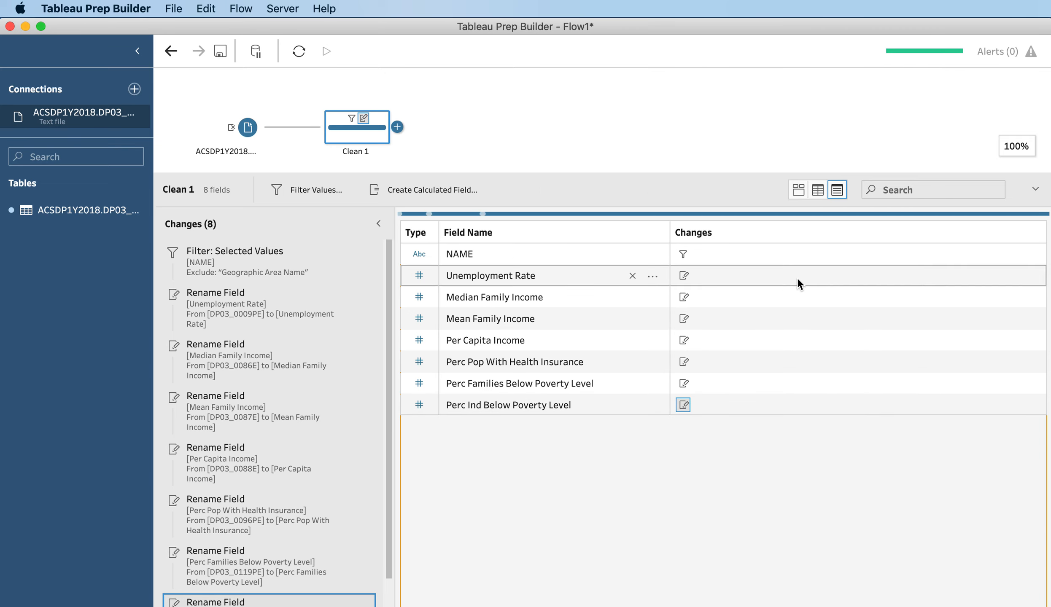
- Add an output step after Clean 1 and set its output type to Comma Separated Values (.csv)
{"action": "left_click", "coordinate": [800, 188]}
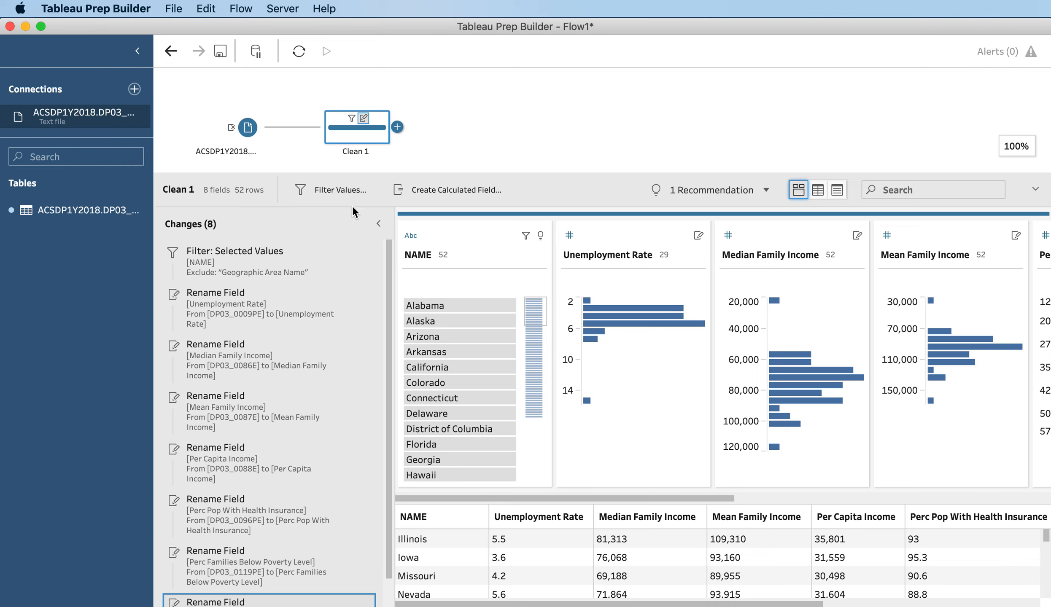
{"action": "left_click", "coordinate": [382, 220]}
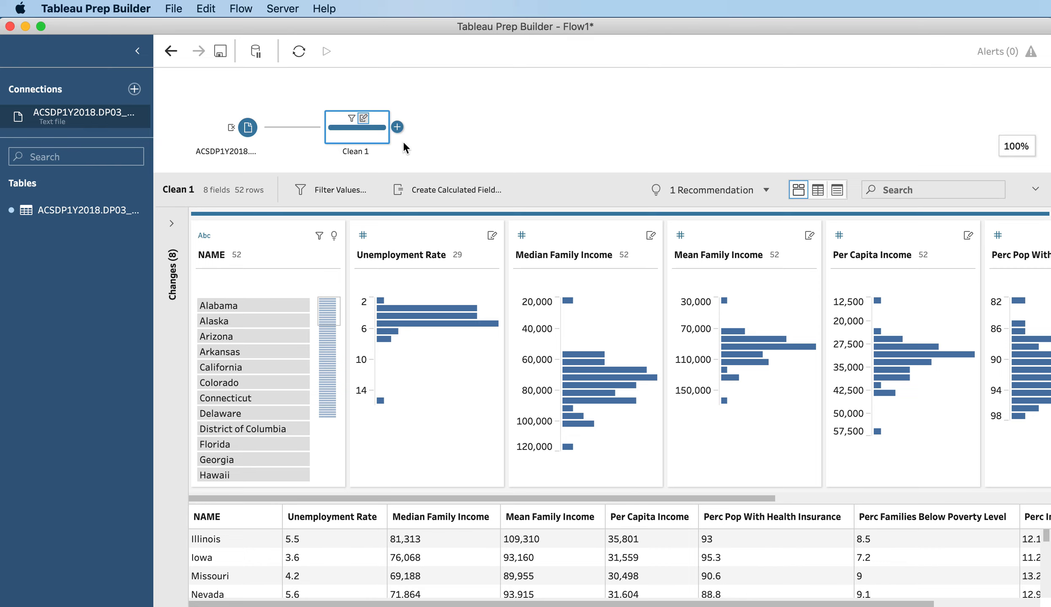
{"action": "left_click", "coordinate": [397, 126]}
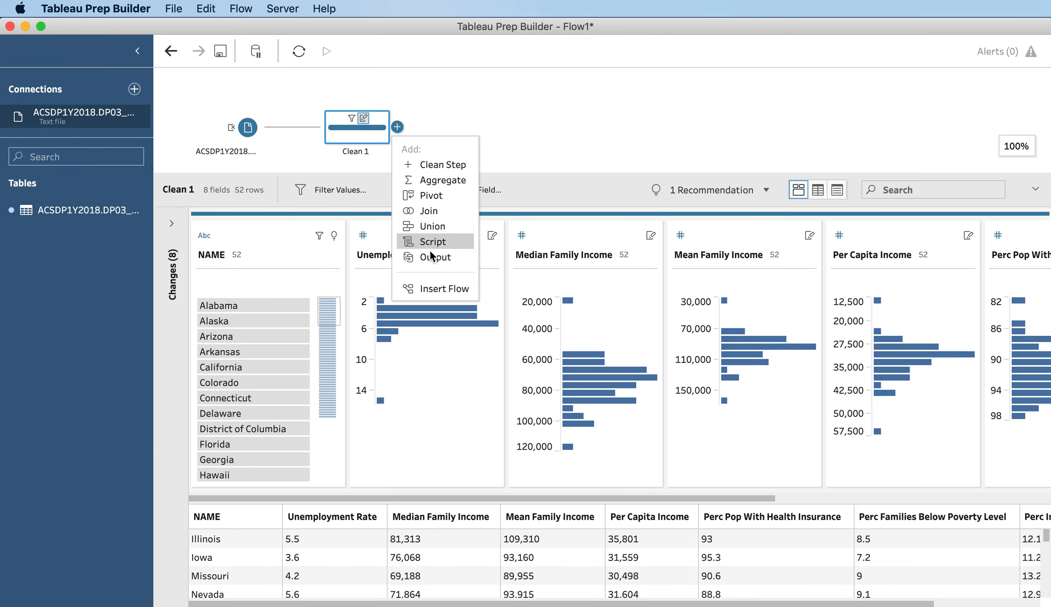
{"action": "left_click", "coordinate": [441, 257]}
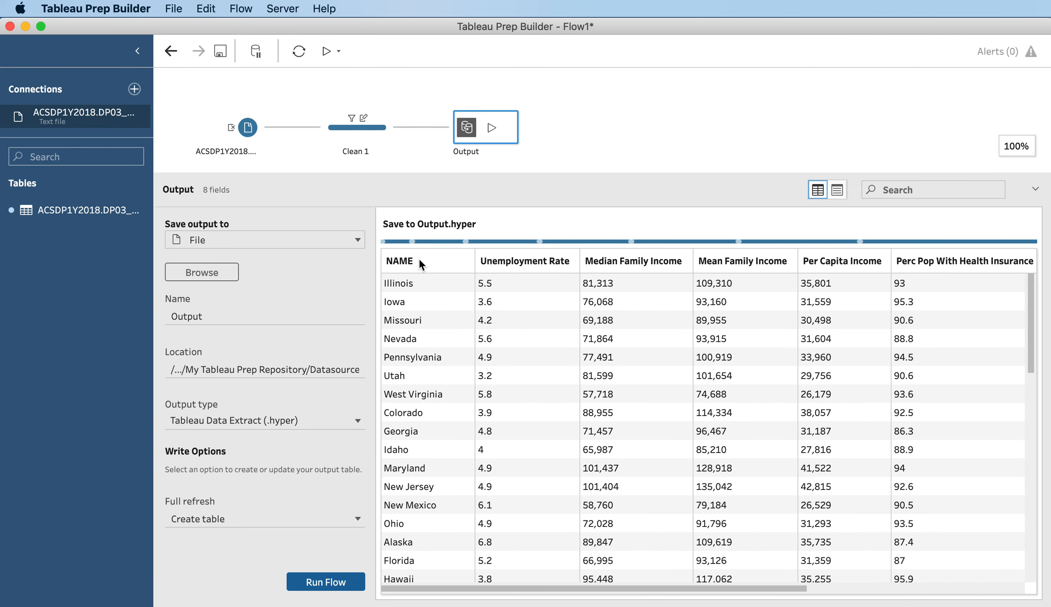
{"action": "left_click", "coordinate": [358, 419]}
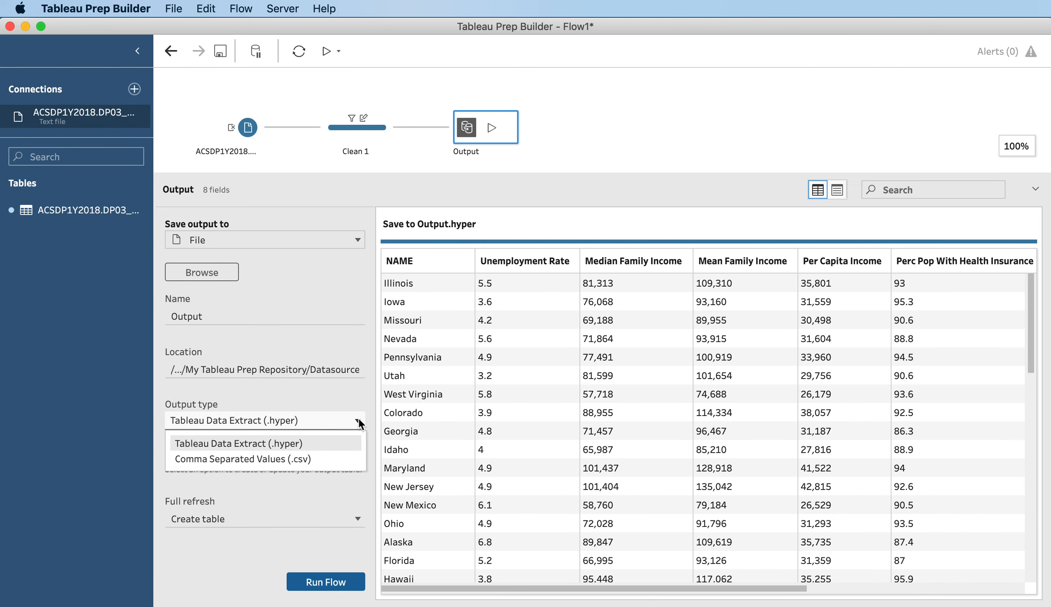
{"action": "left_click", "coordinate": [268, 459]}
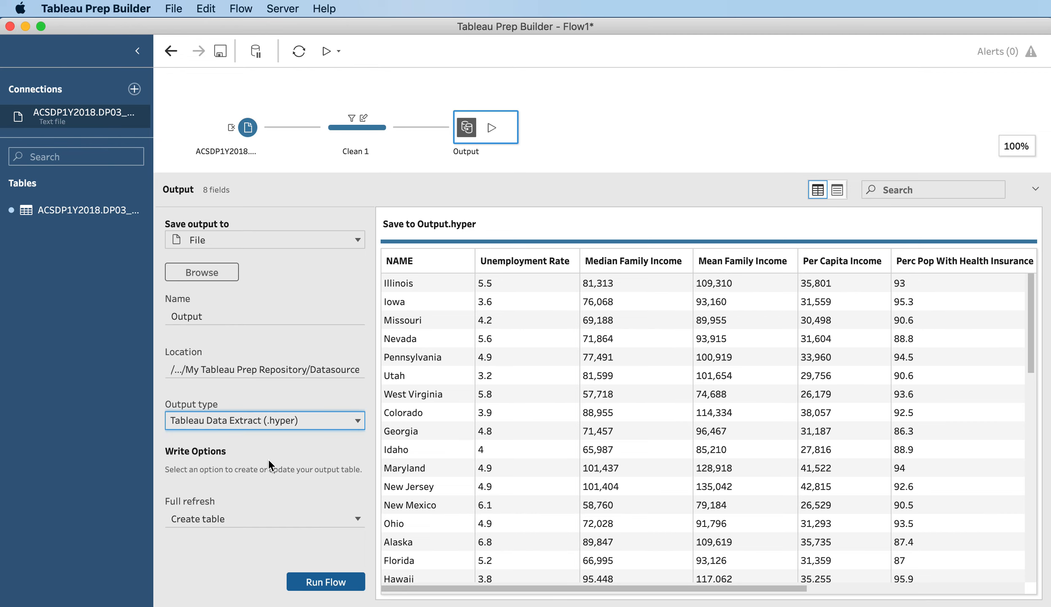
- Name the output file 2018 Data.csv and set its location to the productDownload_2021-02-09T183834 folder
{"action": "left_click", "coordinate": [201, 270]}
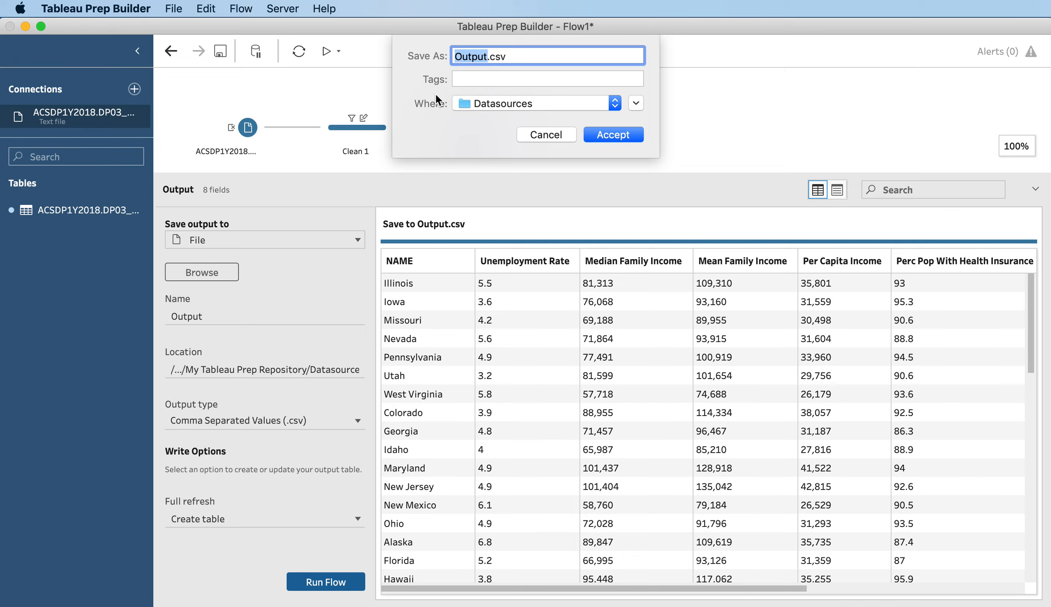
{"action": "type", "text": "2018 Data"}
{"action": "left_click", "coordinate": [613, 104]}
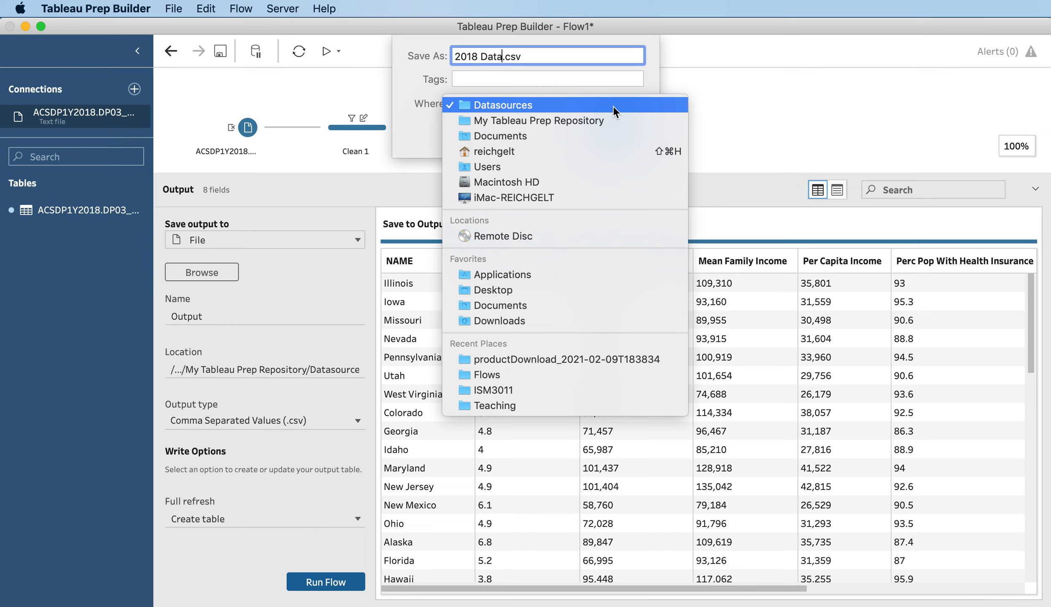
{"action": "left_click", "coordinate": [563, 359]}
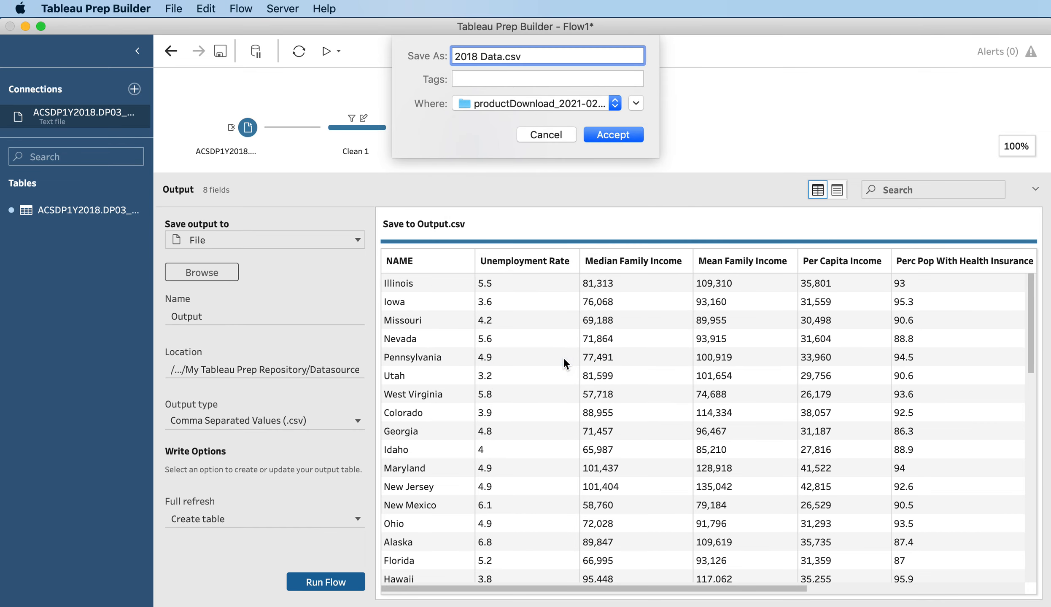
{"action": "left_click", "coordinate": [616, 135]}
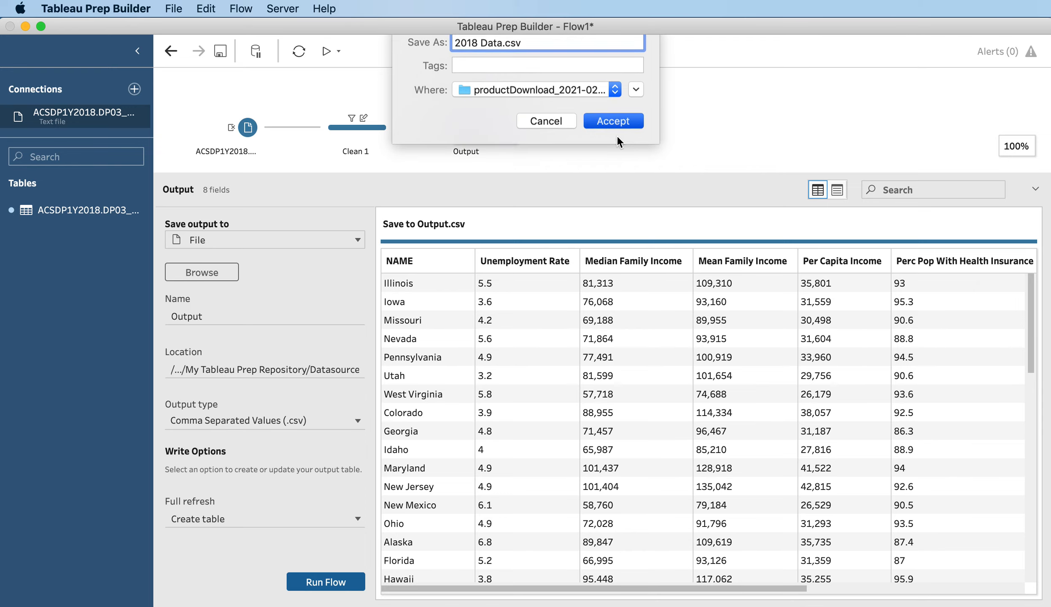
- Cancel the repeated save dialogs for the output file
{"action": "left_click", "coordinate": [545, 136]}
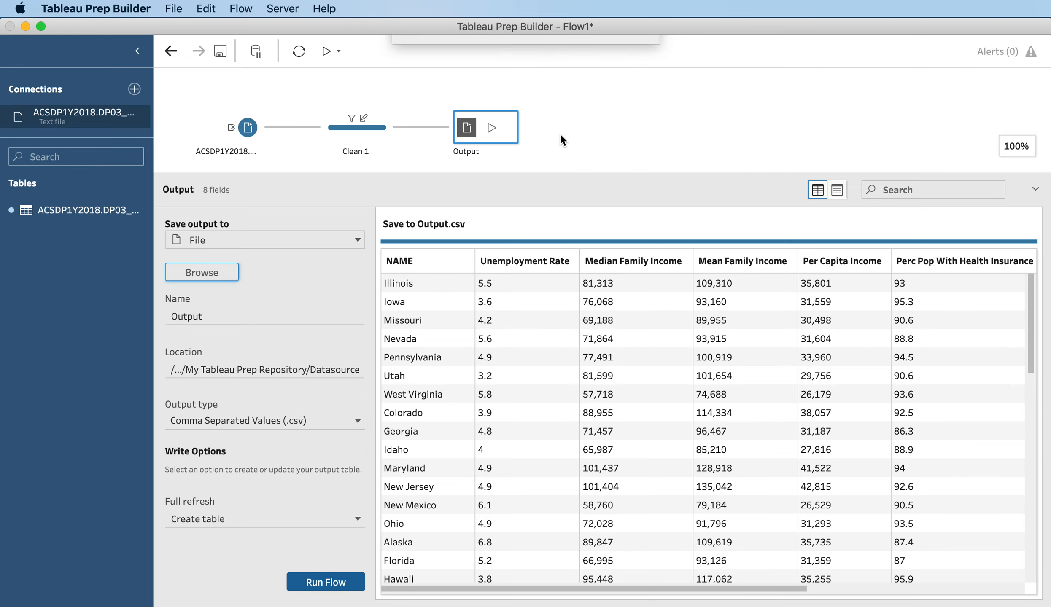
{"action": "left_click", "coordinate": [561, 137]}
{"action": "left_click", "coordinate": [554, 135]}
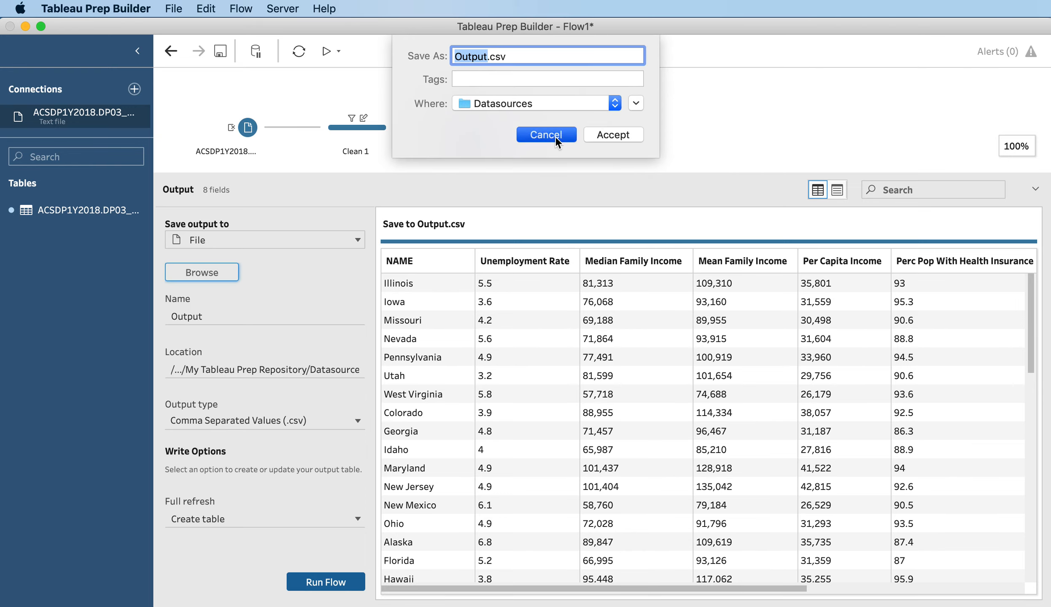
{"action": "left_click", "coordinate": [554, 136]}
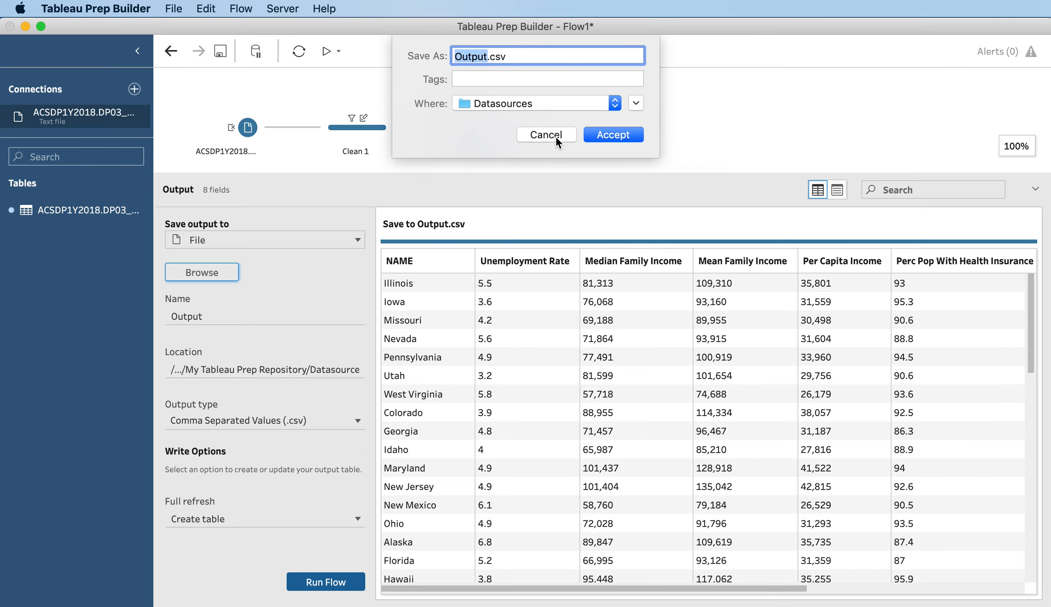
{"action": "left_click", "coordinate": [555, 138]}
{"action": "left_click", "coordinate": [555, 137]}
{"action": "left_click", "coordinate": [556, 137]}
{"action": "left_click", "coordinate": [555, 136]}
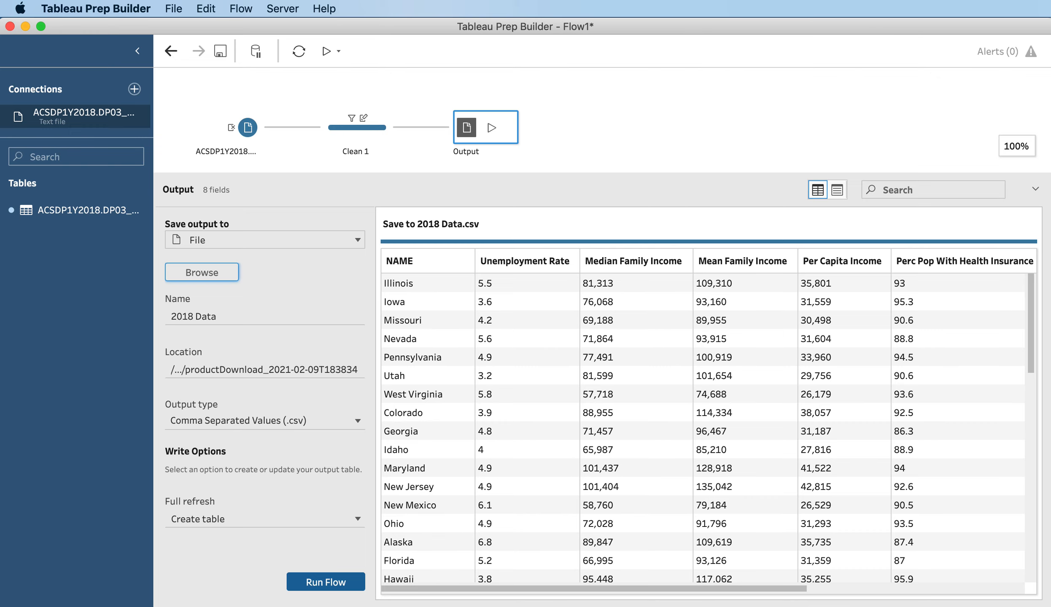
- Switch to Finder, look through the files in the productDownload_2021-02-09T183834 folder, and put the window away
{"action": "left_click", "coordinate": [970, 606]}
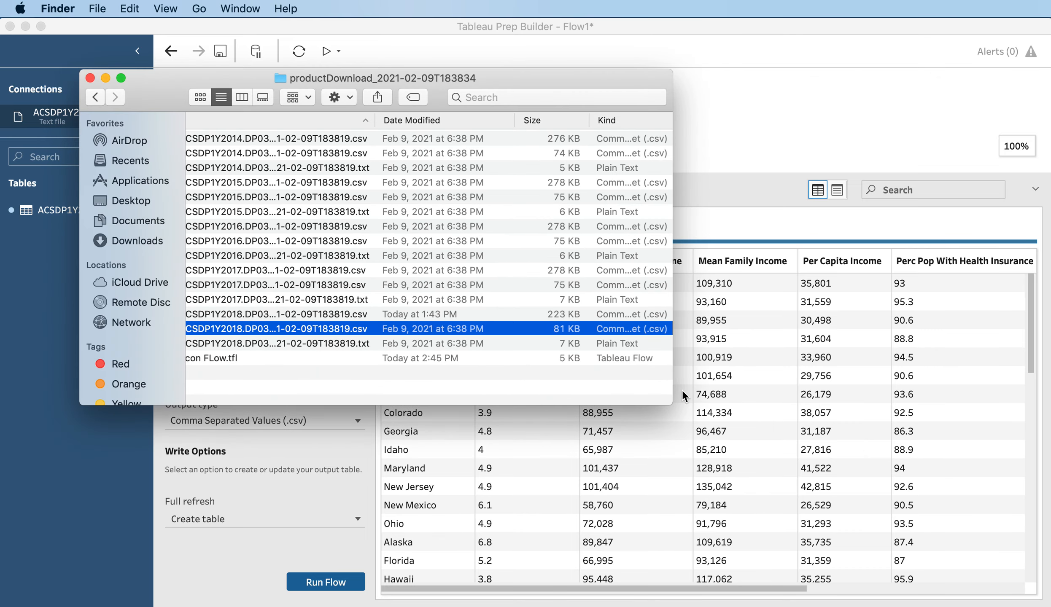
{"action": "scroll", "coordinate": [310, 308], "scroll_direction": "left", "scroll_amount": 2}
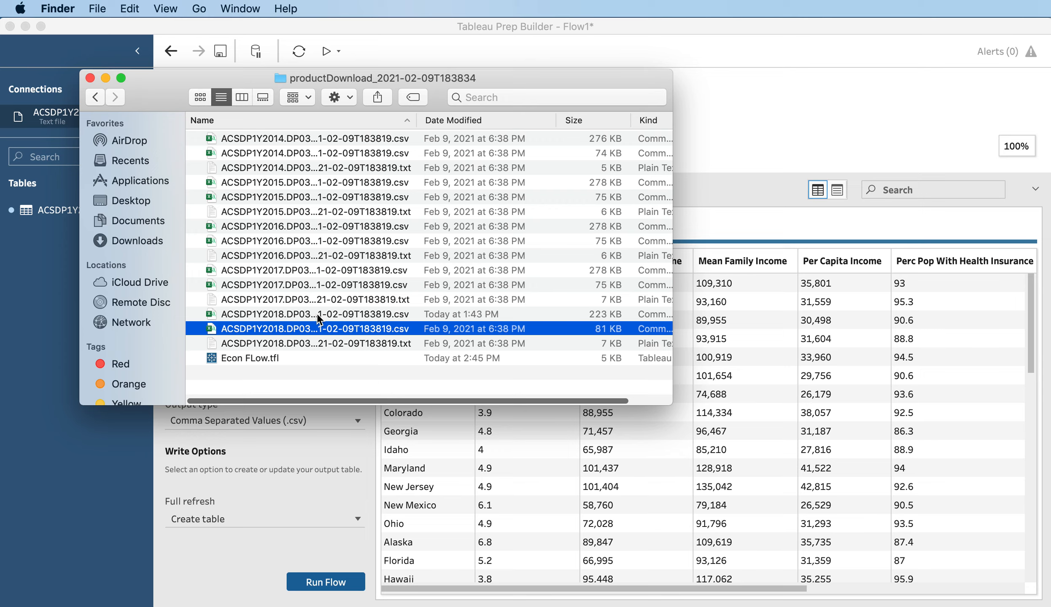
{"action": "scroll", "coordinate": [319, 319], "scroll_direction": "up", "scroll_amount": 2}
{"action": "scroll", "coordinate": [318, 317], "scroll_direction": "down", "scroll_amount": 3}
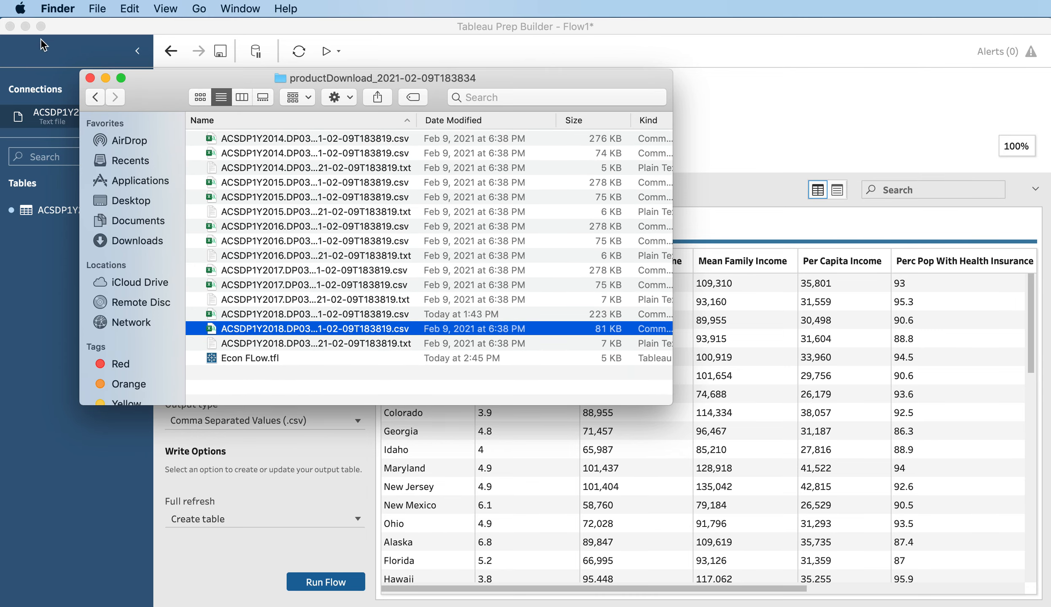
{"action": "left_click", "coordinate": [106, 77]}
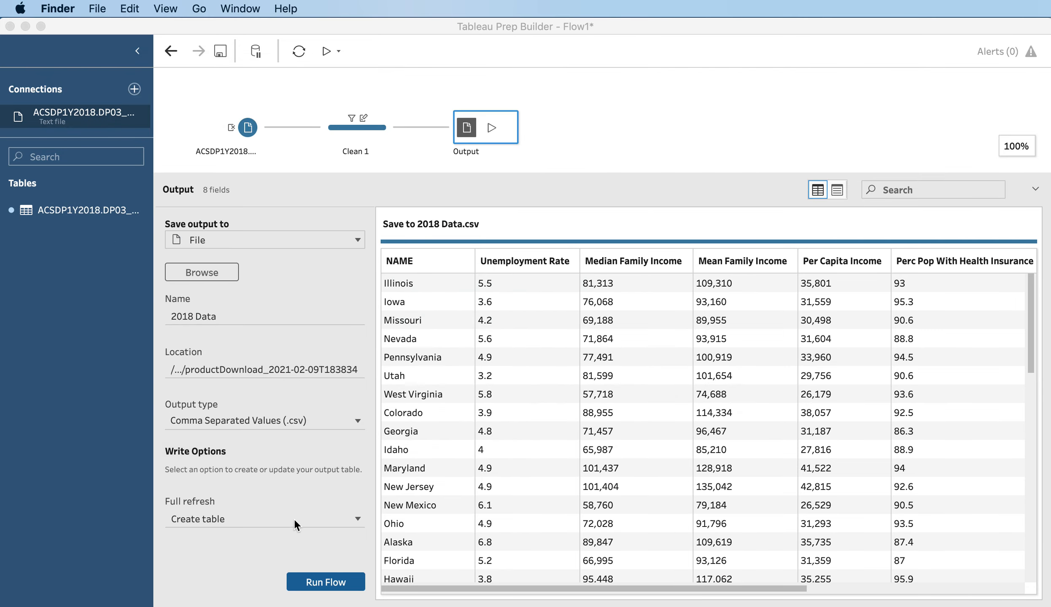
- Run the flow to write 2018 Data.csv and dismiss the run dialog
{"action": "left_click", "coordinate": [340, 586]}
{"action": "left_click", "coordinate": [333, 582]}
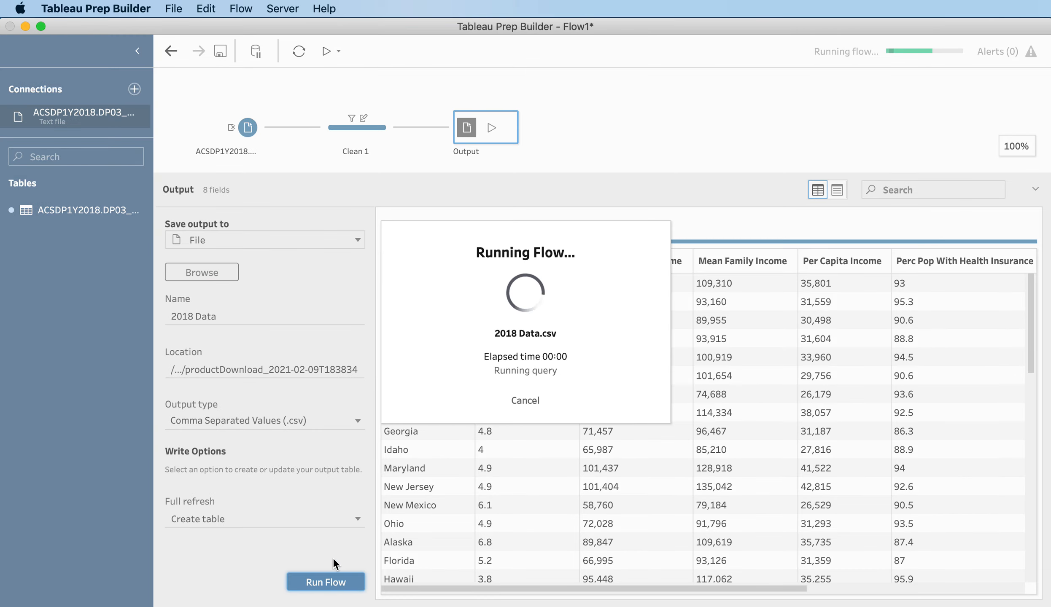
{"action": "left_click", "coordinate": [528, 400]}
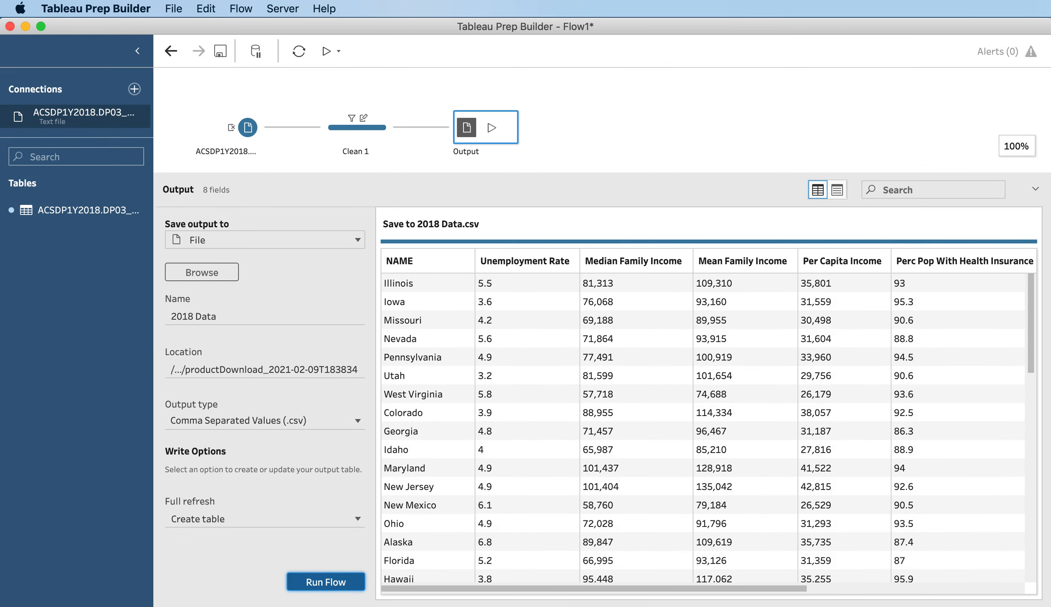
- Open 2018 Data.csv from the Finder folder in Excel to review the exported table, and close the workbook
{"action": "left_click", "coordinate": [738, 606]}
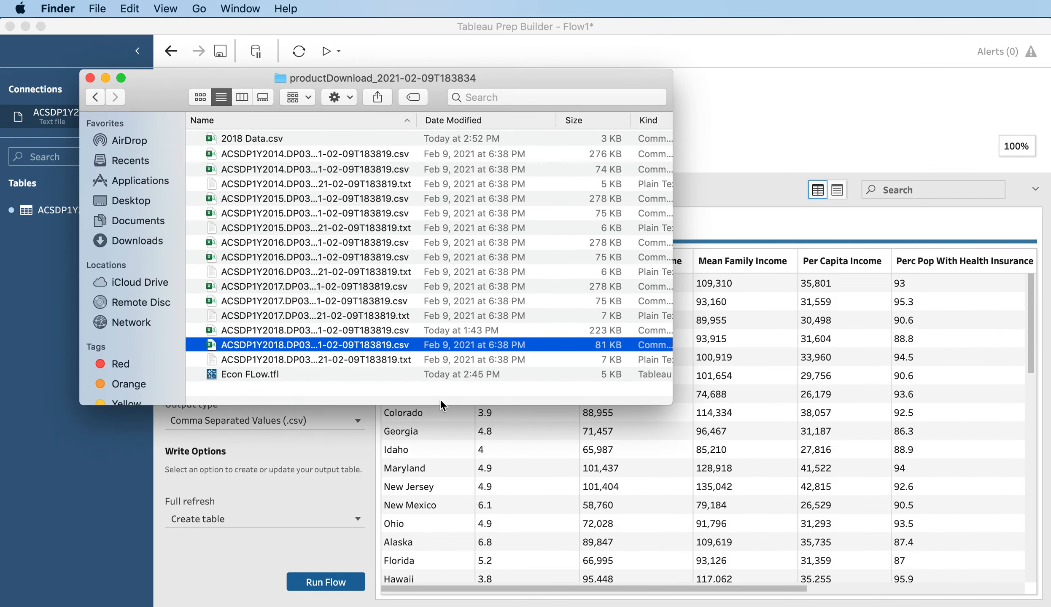
{"action": "scroll", "coordinate": [379, 335], "scroll_direction": "up", "scroll_amount": 1}
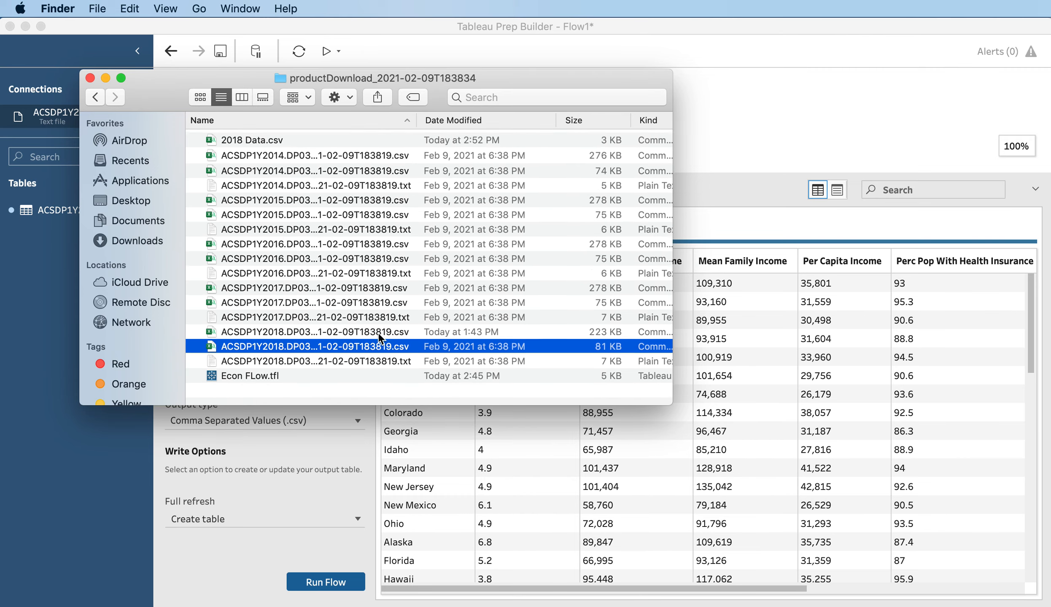
{"action": "double_click", "coordinate": [249, 139]}
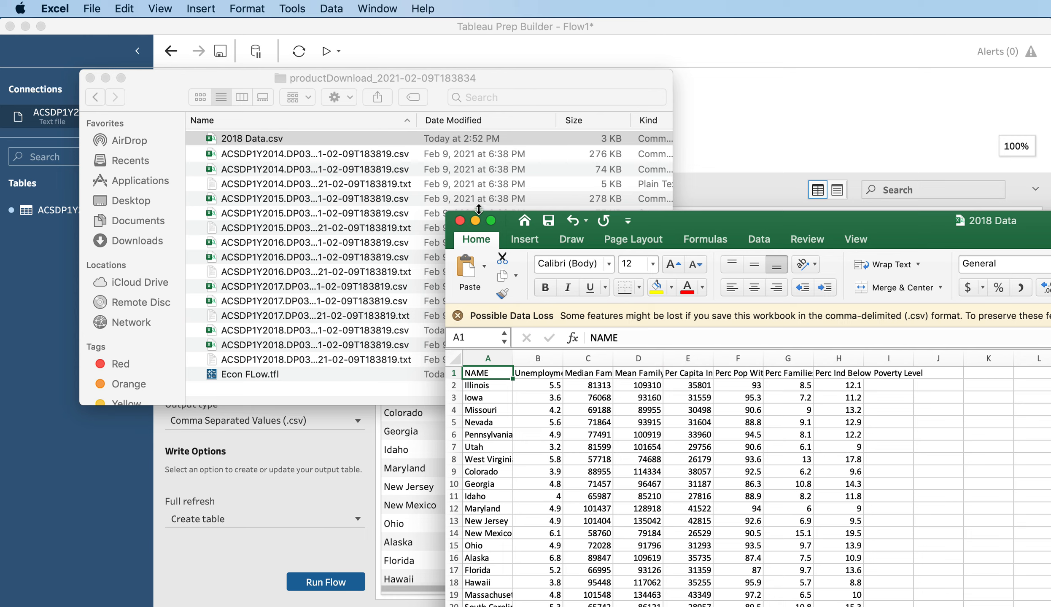
{"action": "left_click", "coordinate": [460, 220]}
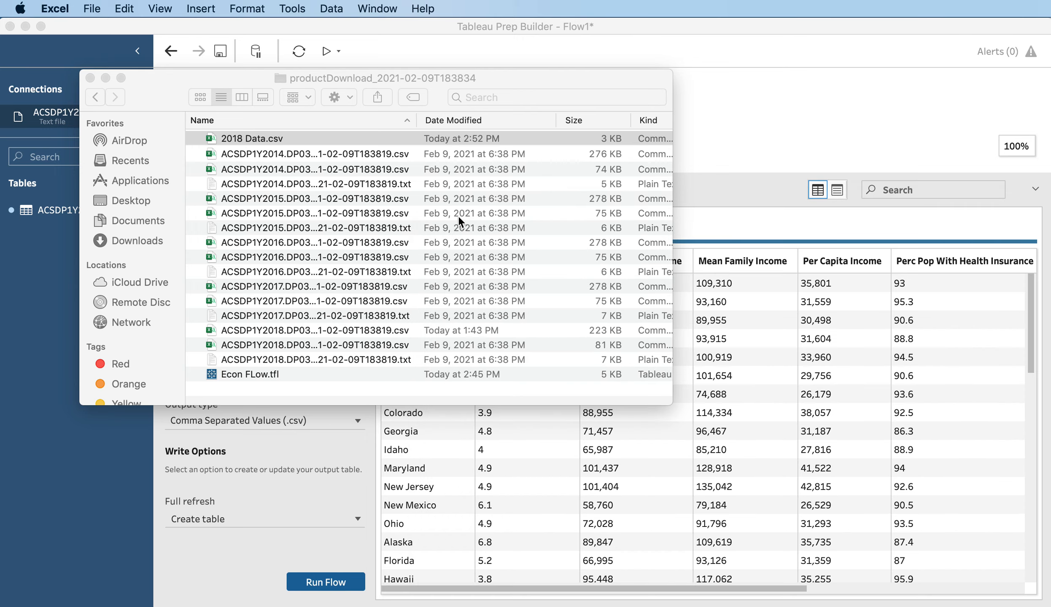
- Minimize the Finder window, switch back to Tableau Prep Builder, and select the Clean 1 and Output steps together in the flow
{"action": "left_click", "coordinate": [105, 77]}
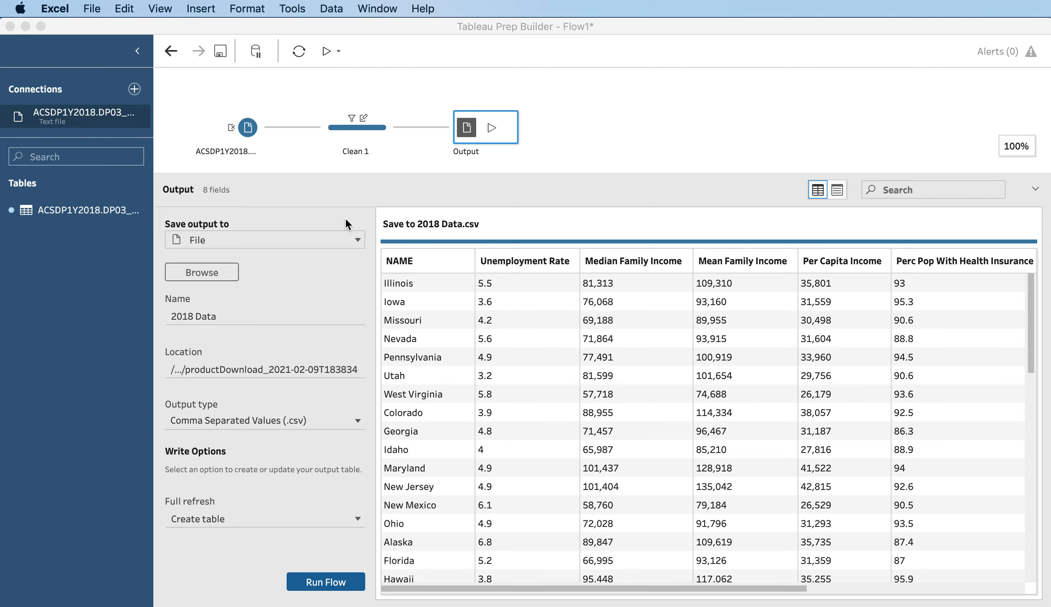
{"action": "left_click", "coordinate": [309, 90]}
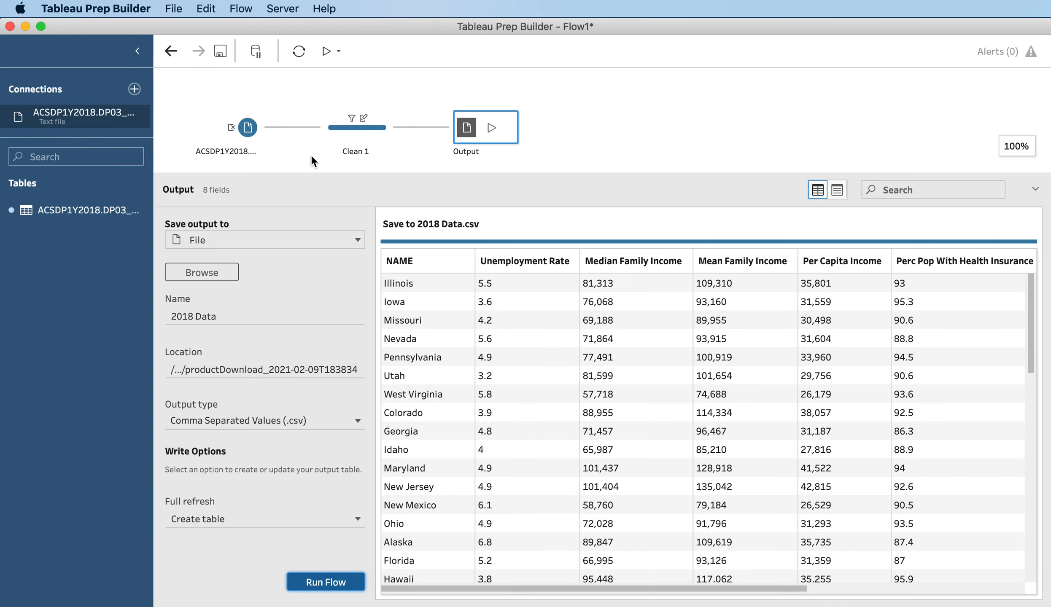
{"action": "left_click_drag", "start_coordinate": [307, 90], "coordinate": [537, 162]}
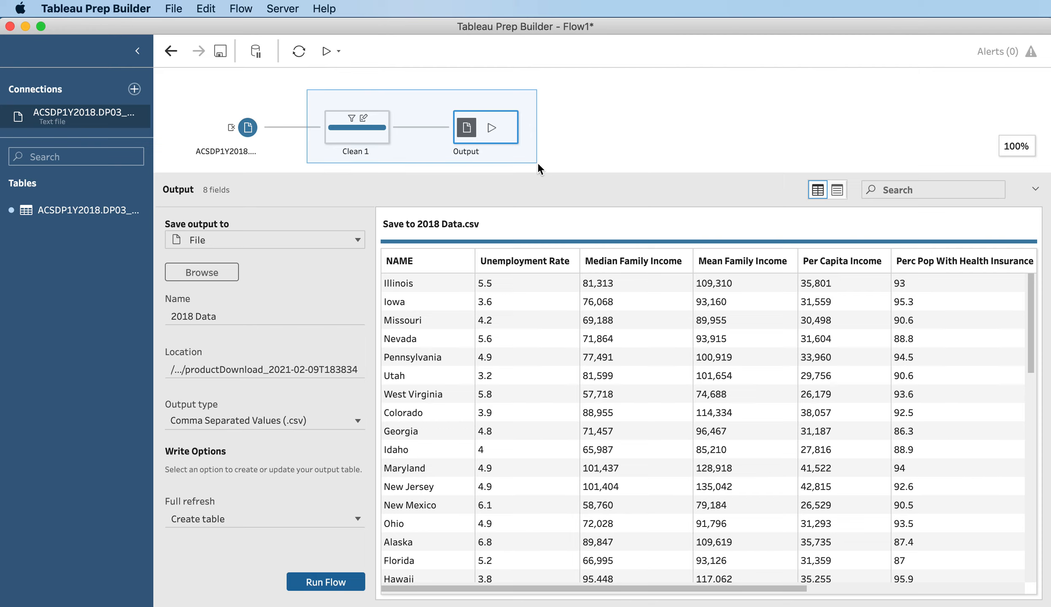
{"action": "left_click_drag", "start_coordinate": [537, 162], "coordinate": [519, 165]}
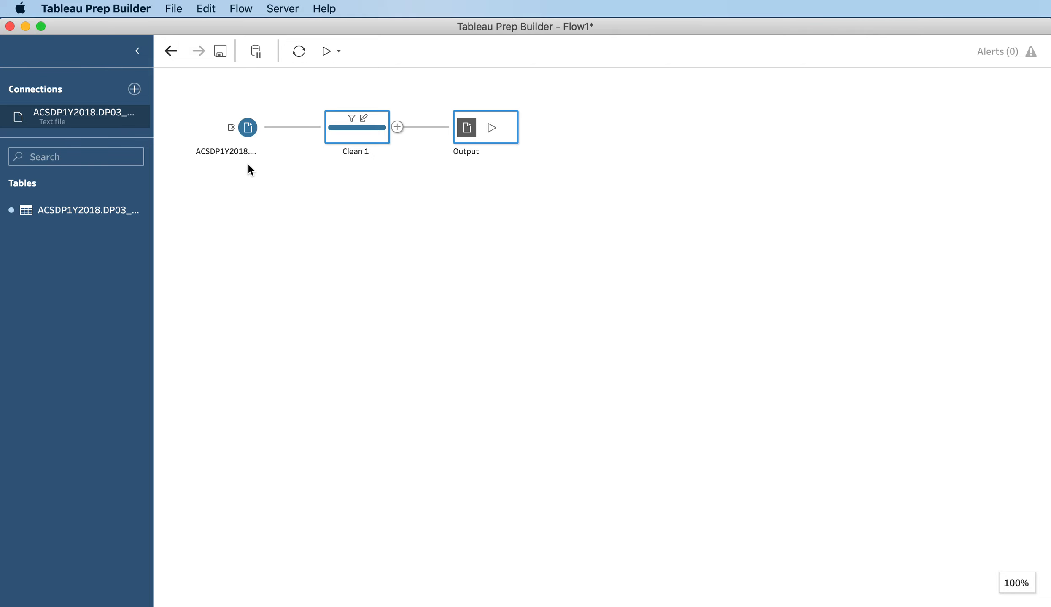
- Replace the input step's source file with the ACSDP1Y2017.DP03 data_with_overlays CSV from the productDownload_2021-02-09T183834 folder
{"action": "left_click", "coordinate": [249, 129]}
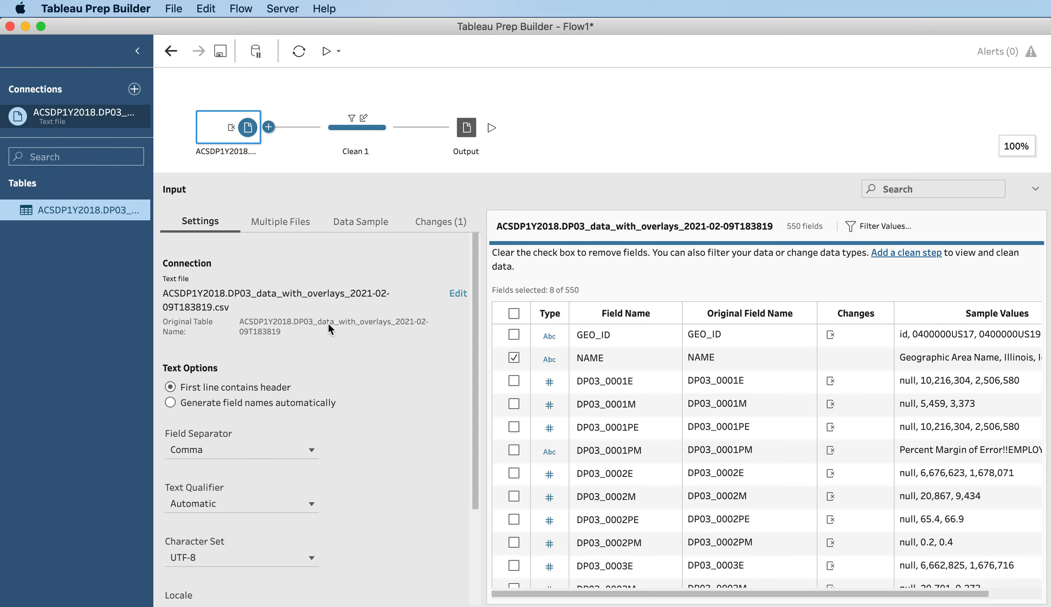
{"action": "left_click", "coordinate": [459, 295]}
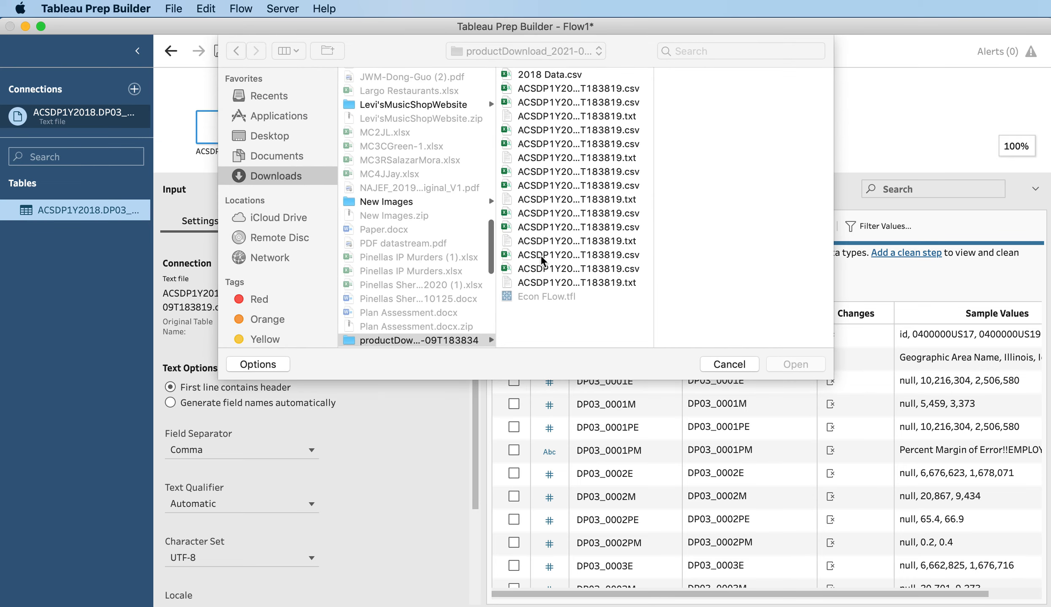
{"action": "left_click", "coordinate": [563, 214]}
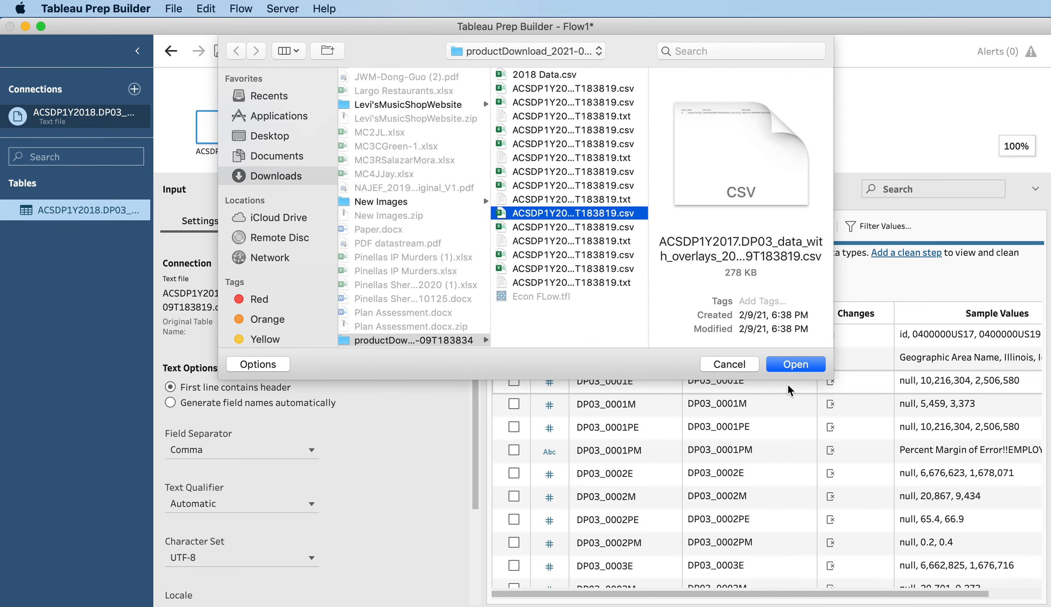
{"action": "left_click", "coordinate": [801, 365]}
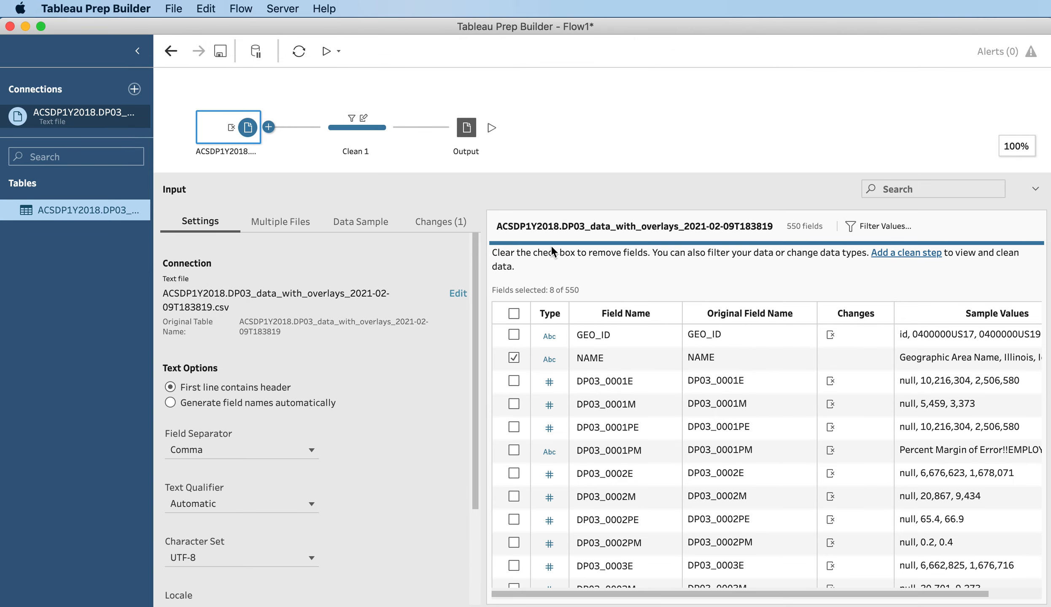
- Rename the Output step's target file as 2017 Data.csv, keeping it in the same folder
{"action": "left_click", "coordinate": [458, 130]}
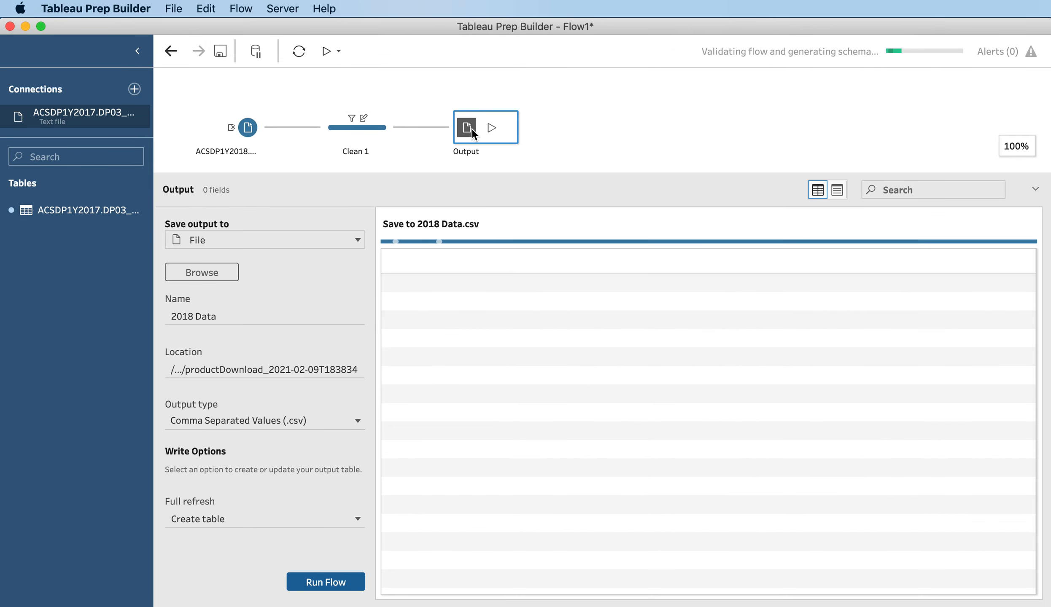
{"action": "left_click", "coordinate": [200, 272]}
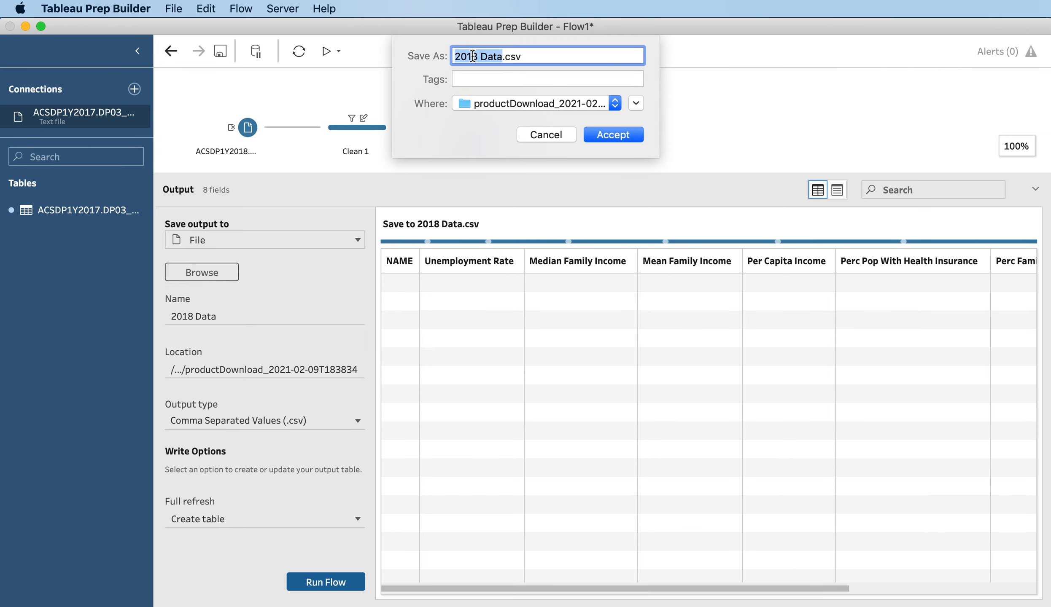
{"action": "left_click", "coordinate": [477, 55]}
{"action": "key", "text": "BackSpace"}
{"action": "type", "text": "7"}
{"action": "left_click", "coordinate": [612, 134]}
{"action": "left_click", "coordinate": [615, 137]}
- Cancel the repeated save dialogs for the 2017 output file
{"action": "left_click", "coordinate": [565, 127]}
{"action": "left_click", "coordinate": [545, 135]}
{"action": "left_click", "coordinate": [549, 134]}
{"action": "left_click", "coordinate": [549, 135]}
{"action": "left_click", "coordinate": [550, 135]}
{"action": "left_click", "coordinate": [550, 136]}
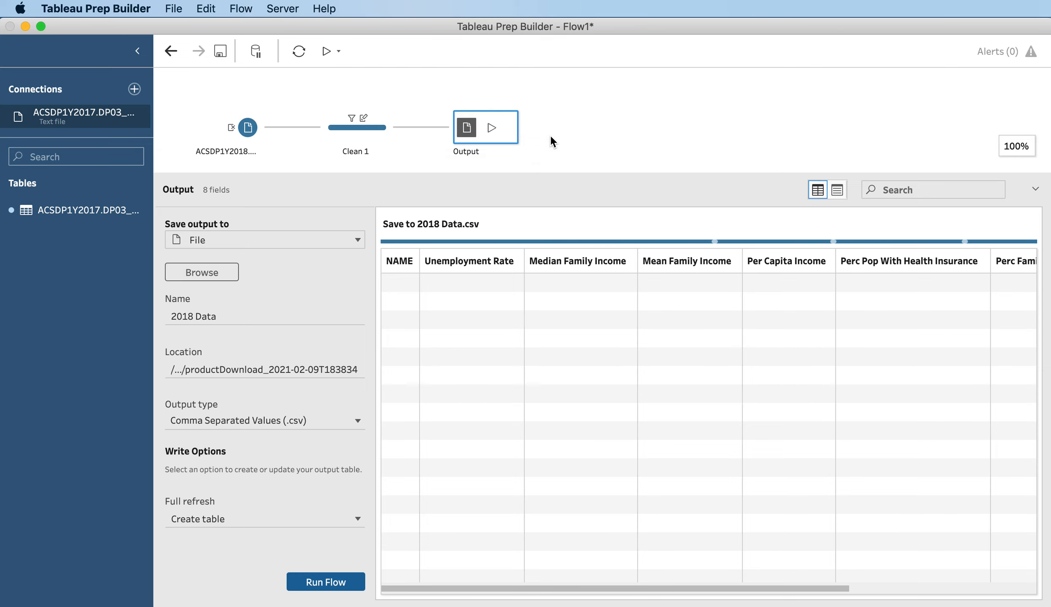
{"action": "left_click", "coordinate": [550, 135]}
{"action": "left_click", "coordinate": [550, 135]}
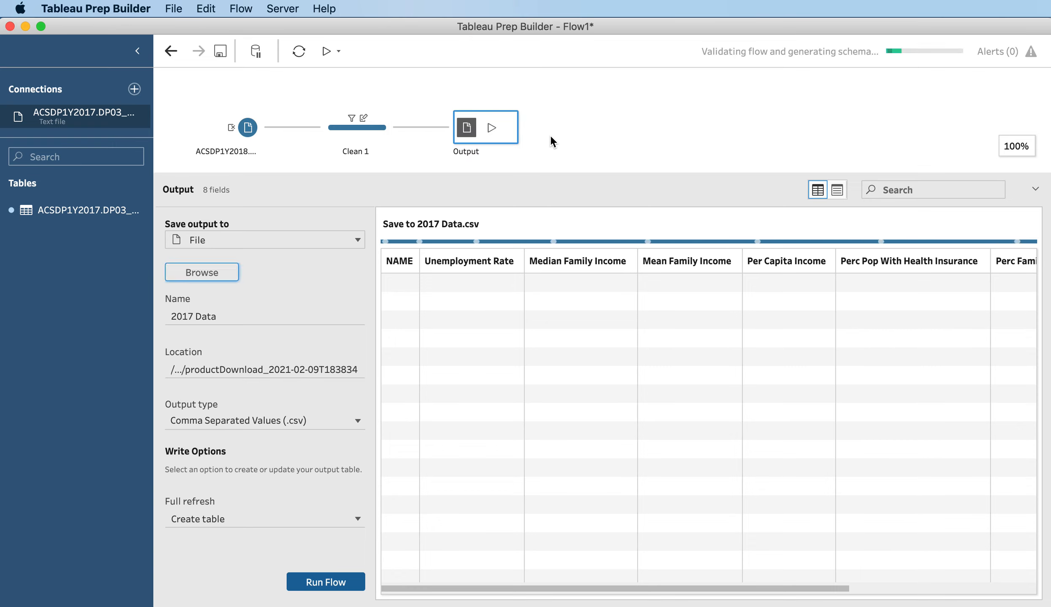
- Run the flow to write 2017 Data.csv and dismiss the run dialog
{"action": "left_click", "coordinate": [325, 582]}
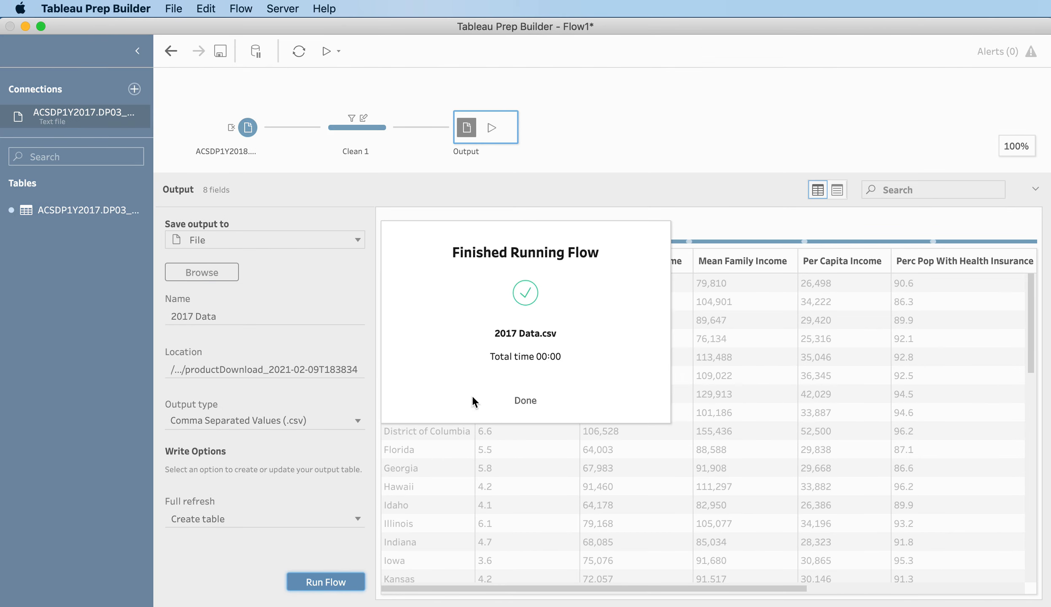
{"action": "left_click", "coordinate": [527, 404]}
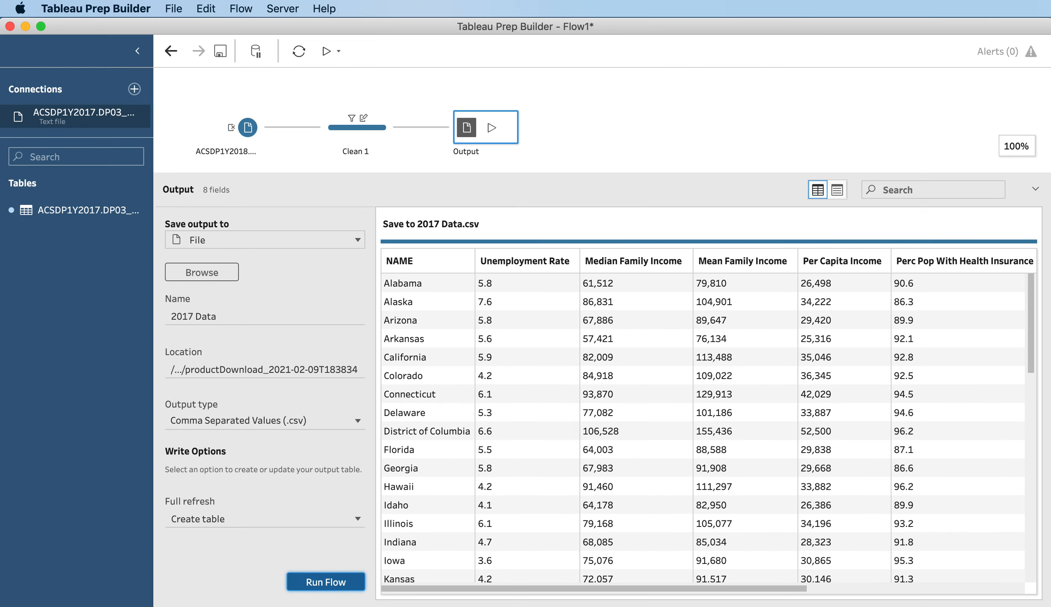
- Open 2017 Data.csv and 2018 Data.csv from the Finder folder in Excel to compare the exported tables
{"action": "left_click", "coordinate": [1042, 605]}
{"action": "scroll", "coordinate": [333, 198], "scroll_direction": "up", "scroll_amount": 2}
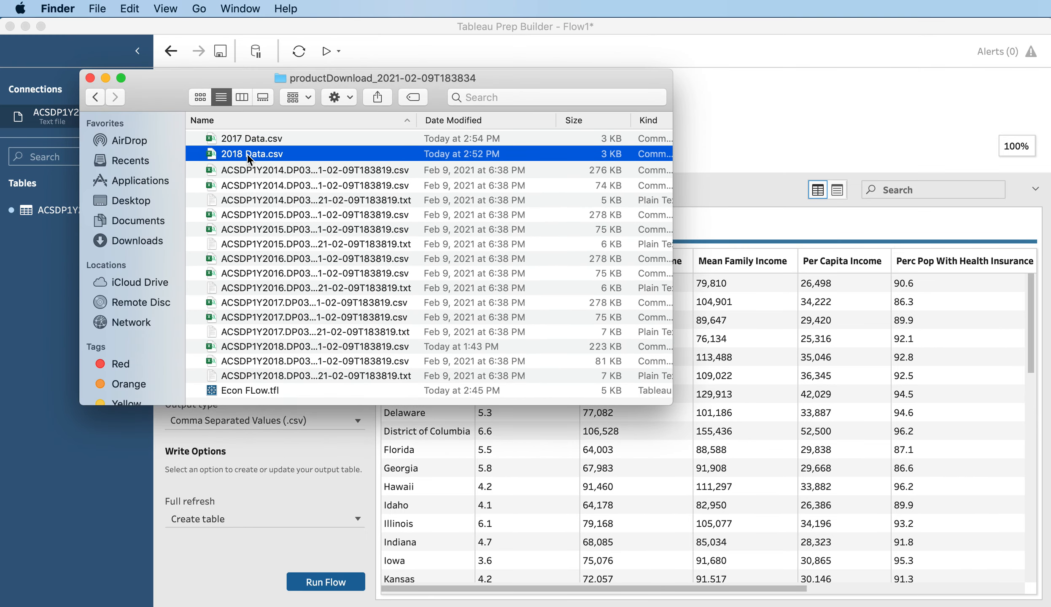
{"action": "double_click", "coordinate": [248, 140]}
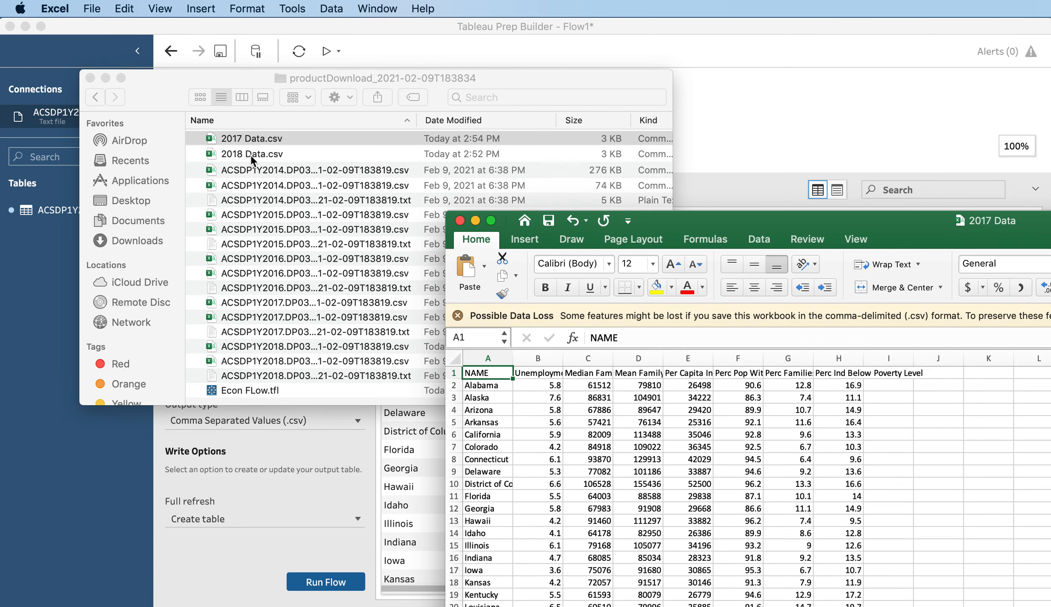
{"action": "left_click", "coordinate": [251, 155]}
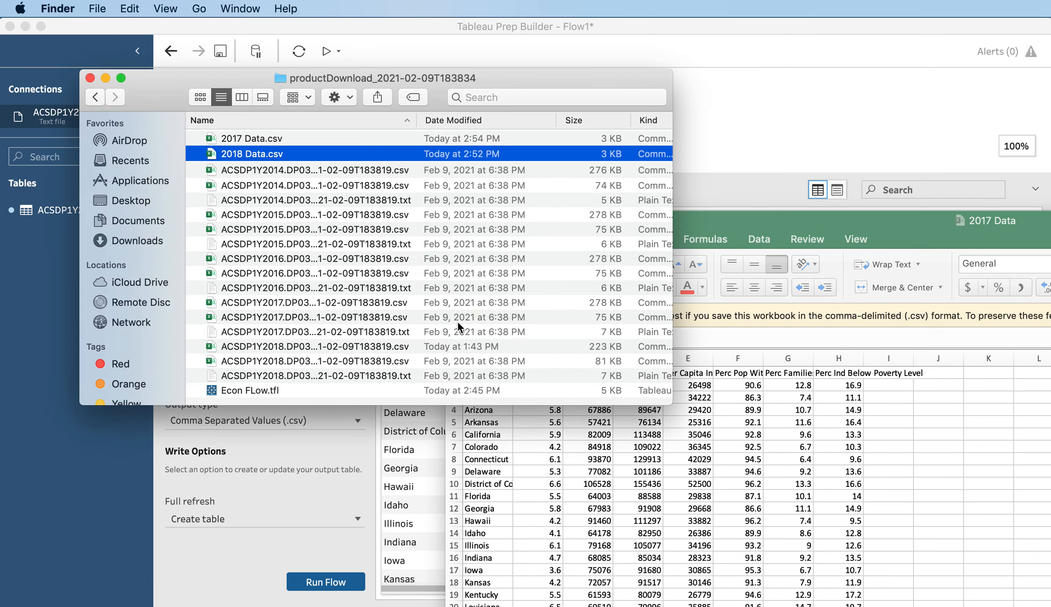
{"action": "double_click", "coordinate": [249, 154]}
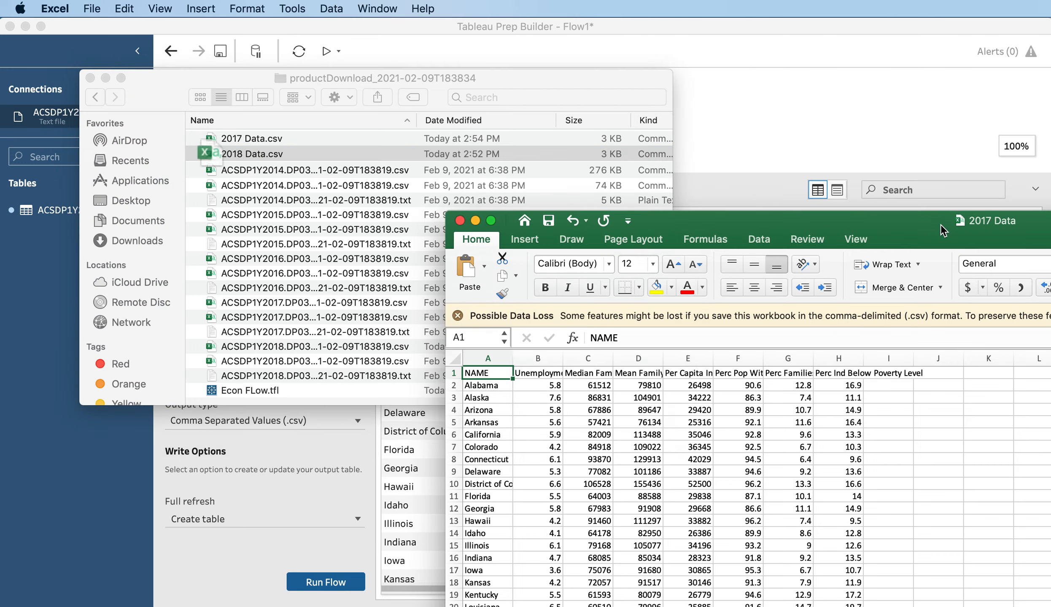
{"action": "left_click_drag", "start_coordinate": [902, 224], "coordinate": [632, 131]}
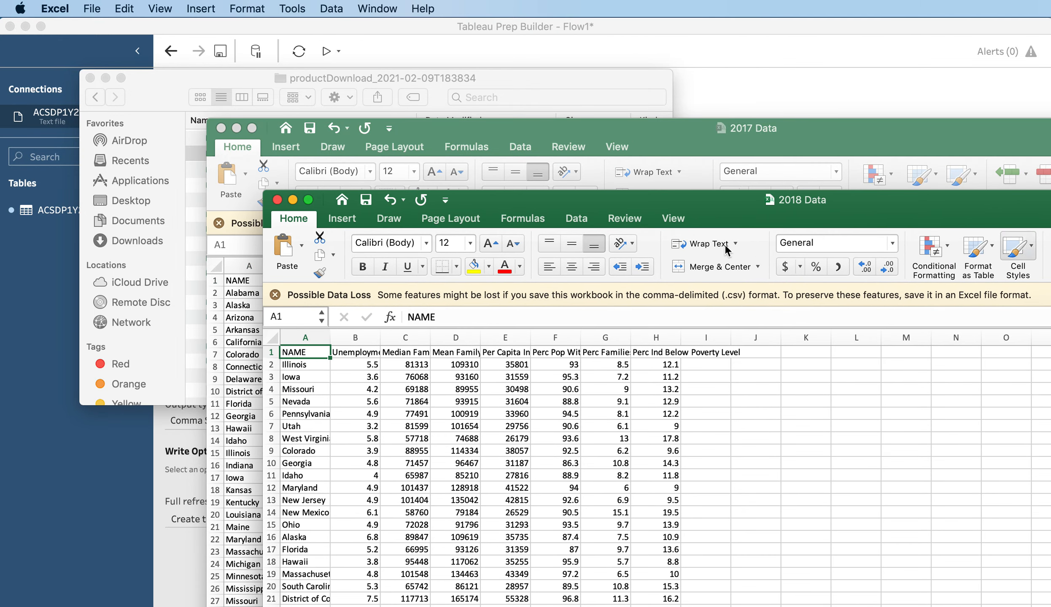
- Close the 2018 Data and 2017 Data workbooks and the Finder window
{"action": "left_click", "coordinate": [279, 201]}
{"action": "left_click", "coordinate": [221, 128]}
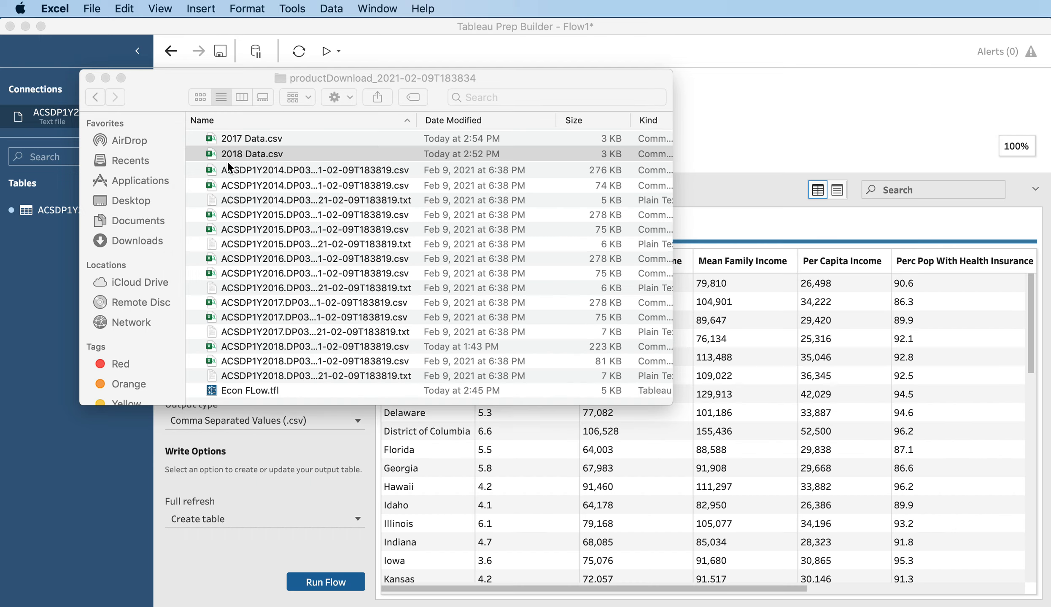
{"action": "left_click", "coordinate": [89, 78]}
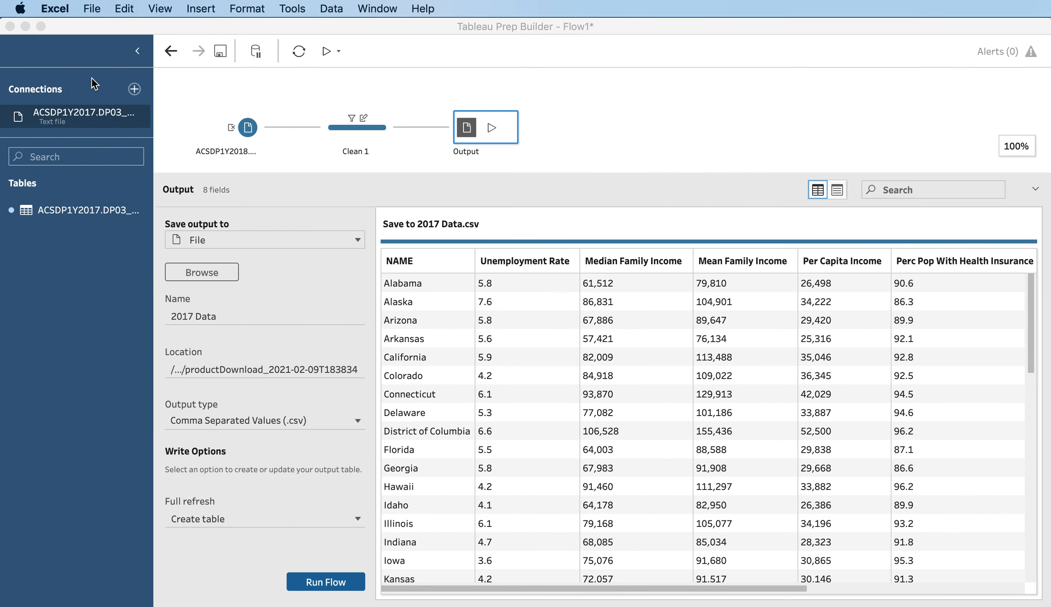